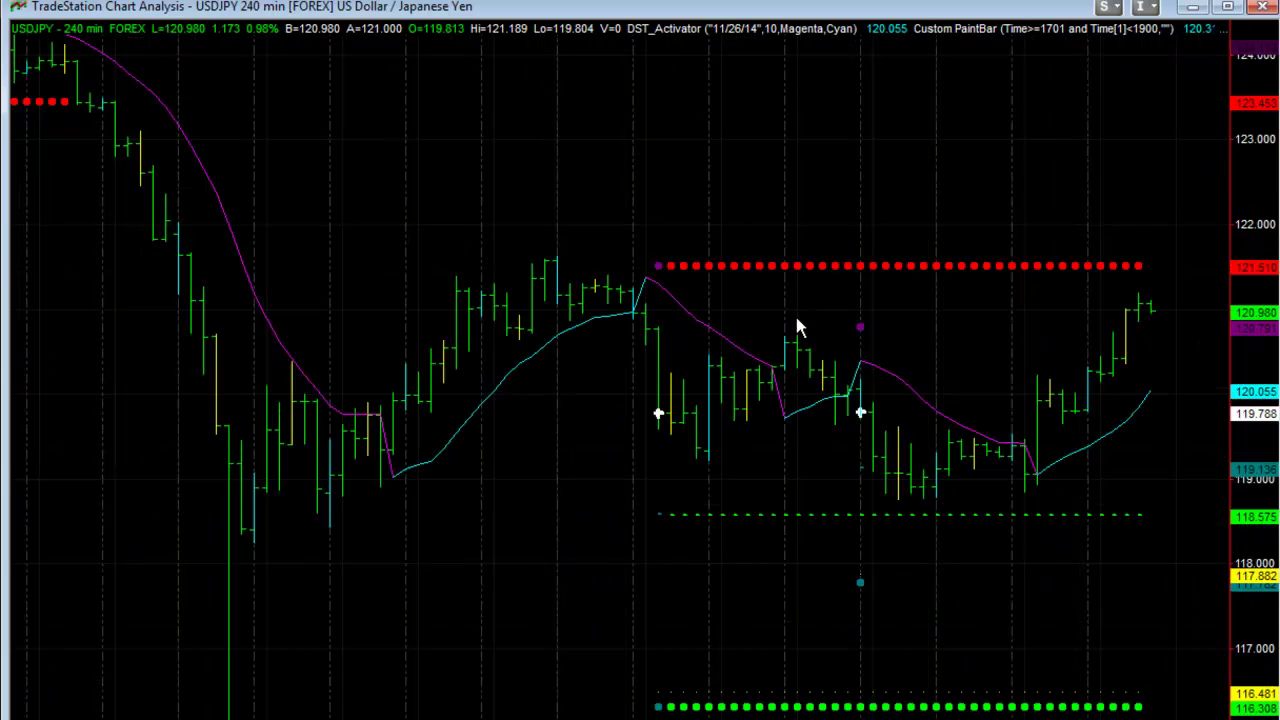
scroll(797, 327, "down", 2)
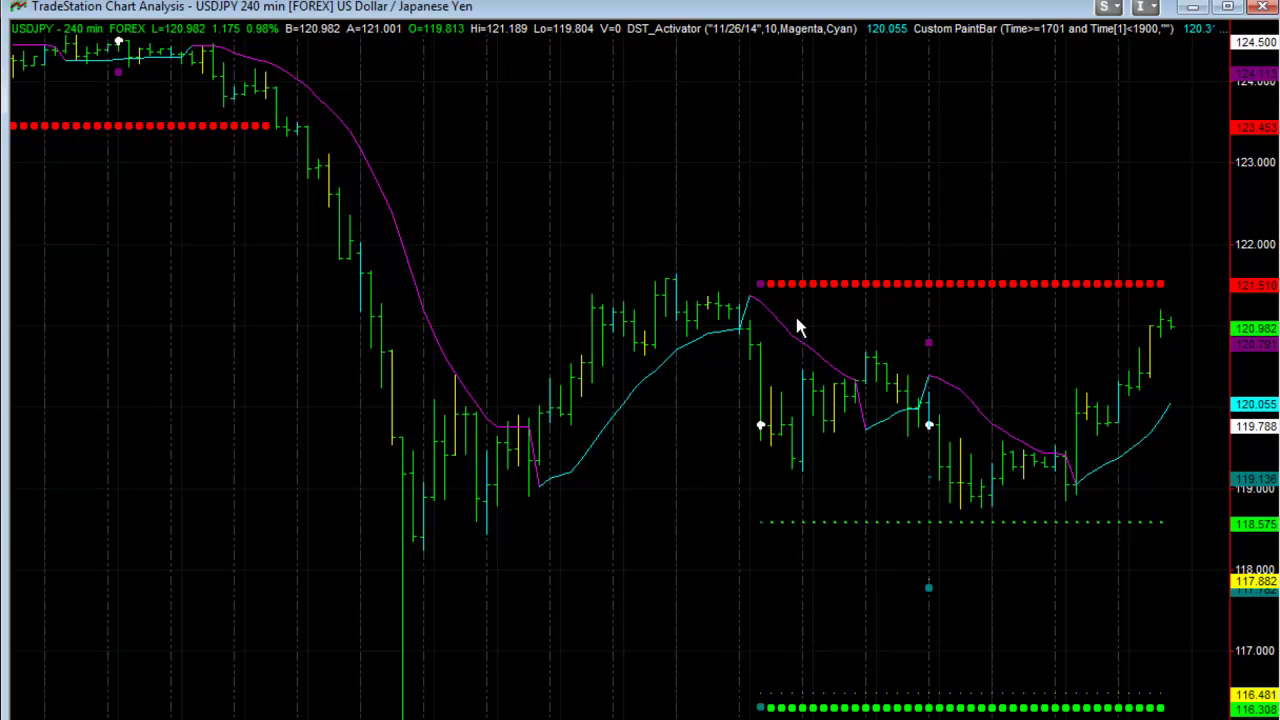
scroll(797, 327, "down", 3)
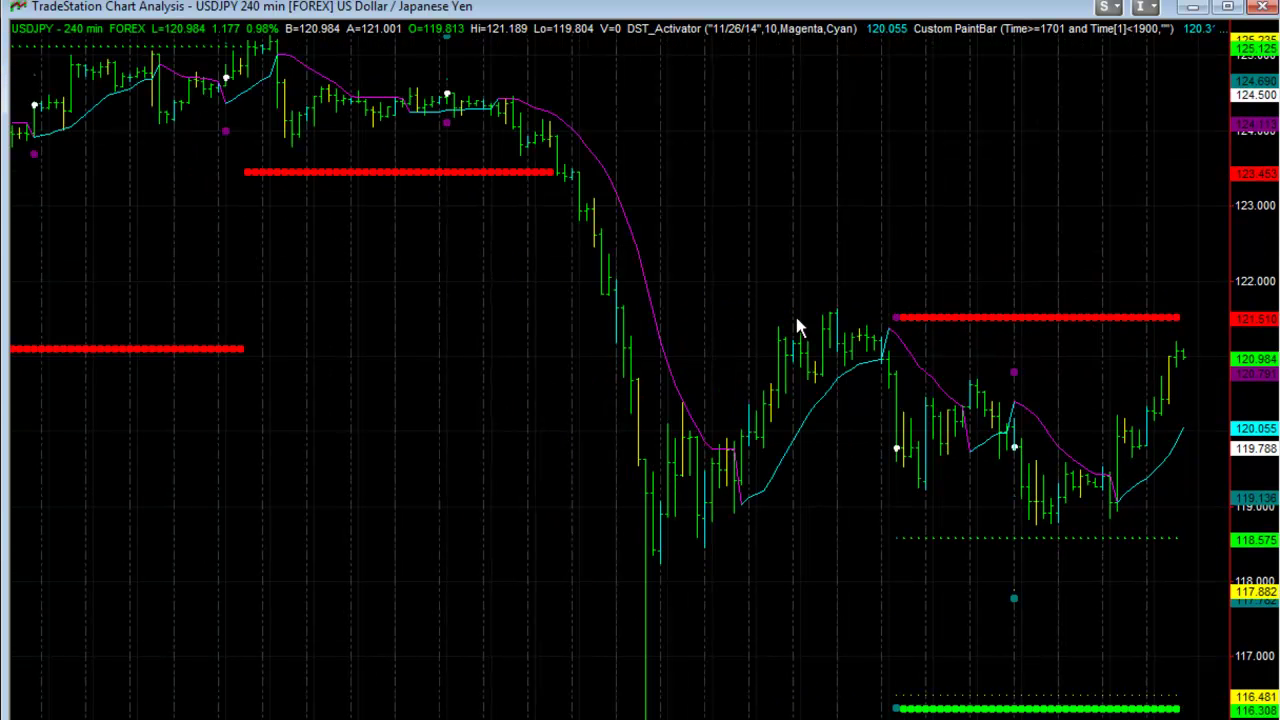
scroll(797, 327, "down", 1)
scroll(797, 327, "up", 5)
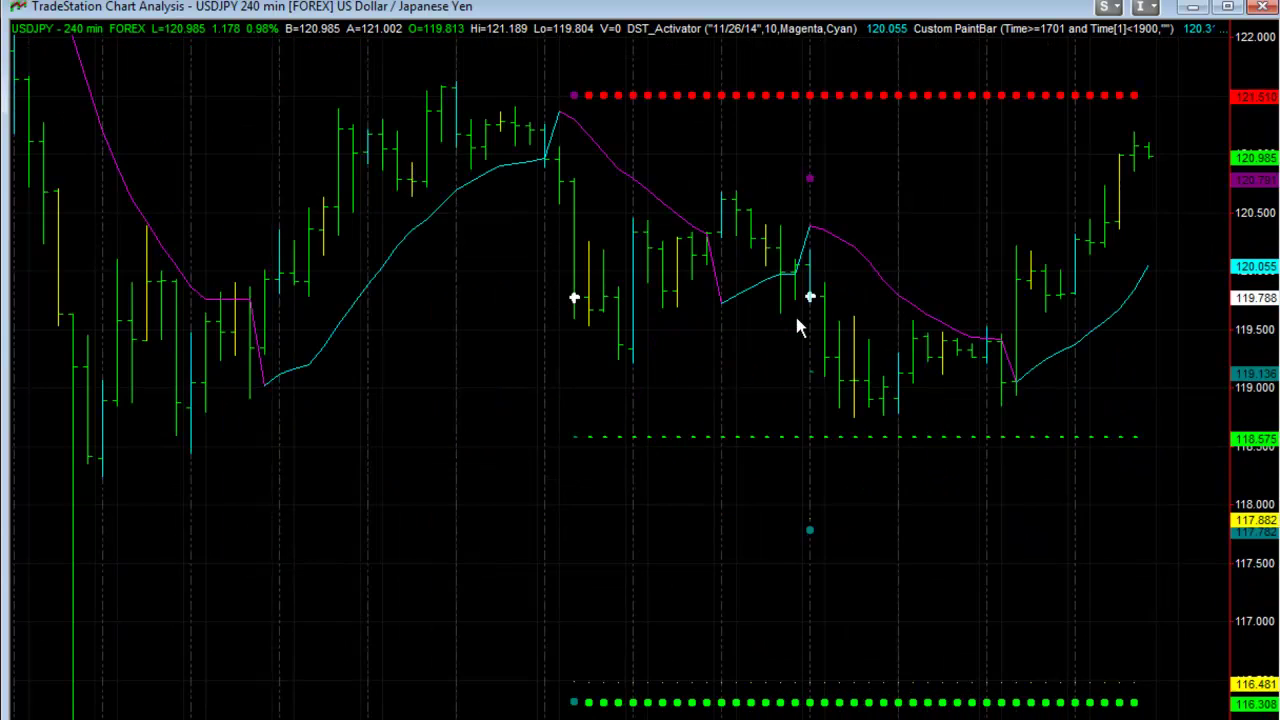
scroll(797, 327, "up", 2)
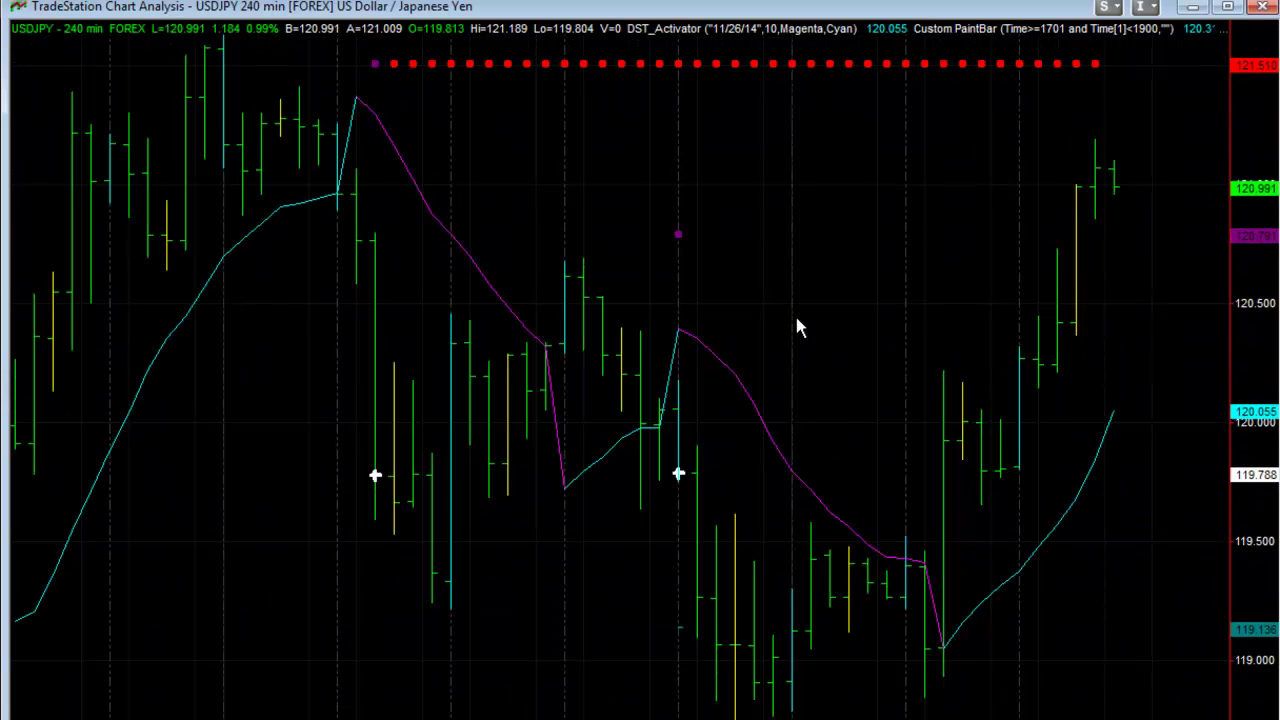
scroll(797, 327, "down", 1)
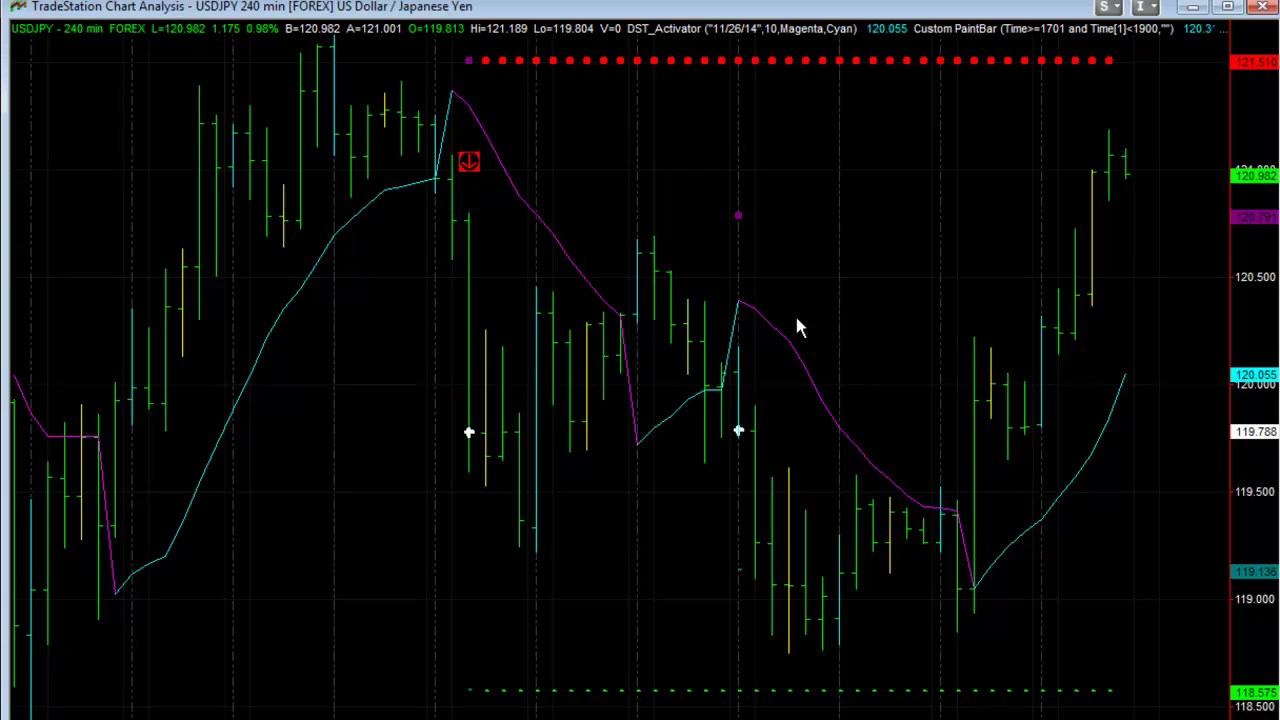
Step: Set the USDJPY chart's scaling to expand the range to include analysis techniques, and widen the bar spacing slightly
right_click(798, 327)
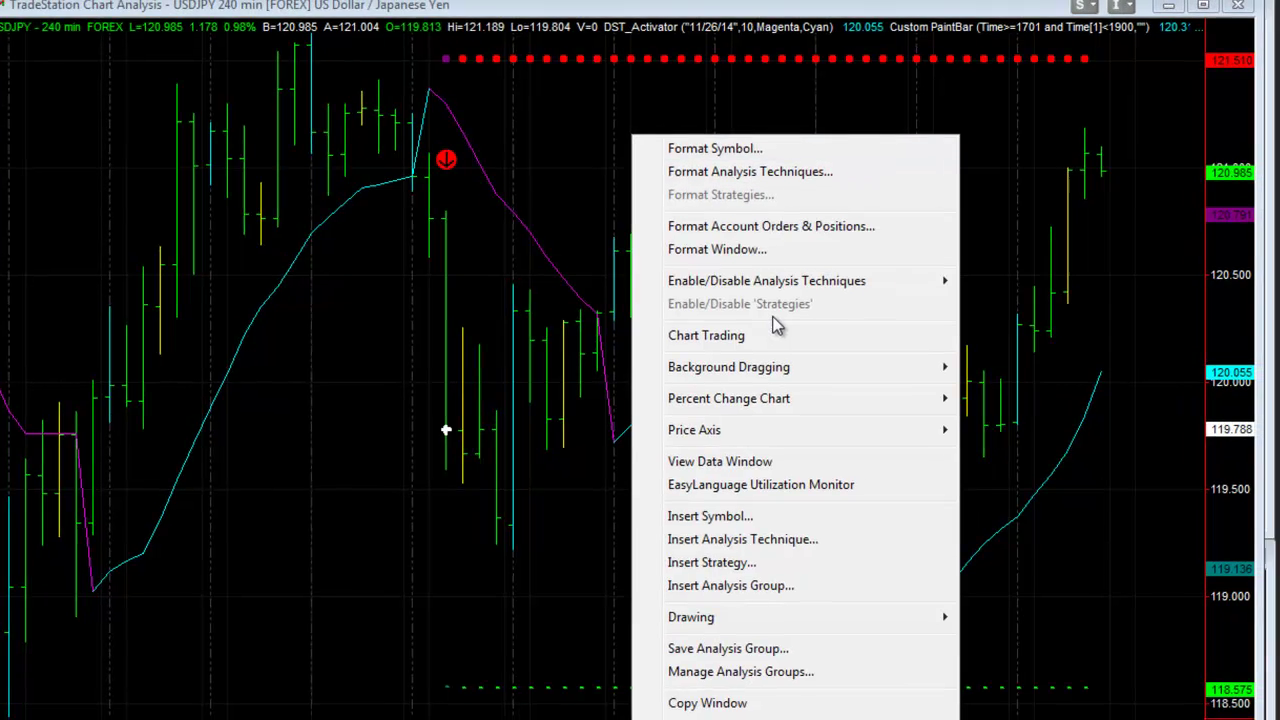
key("Return")
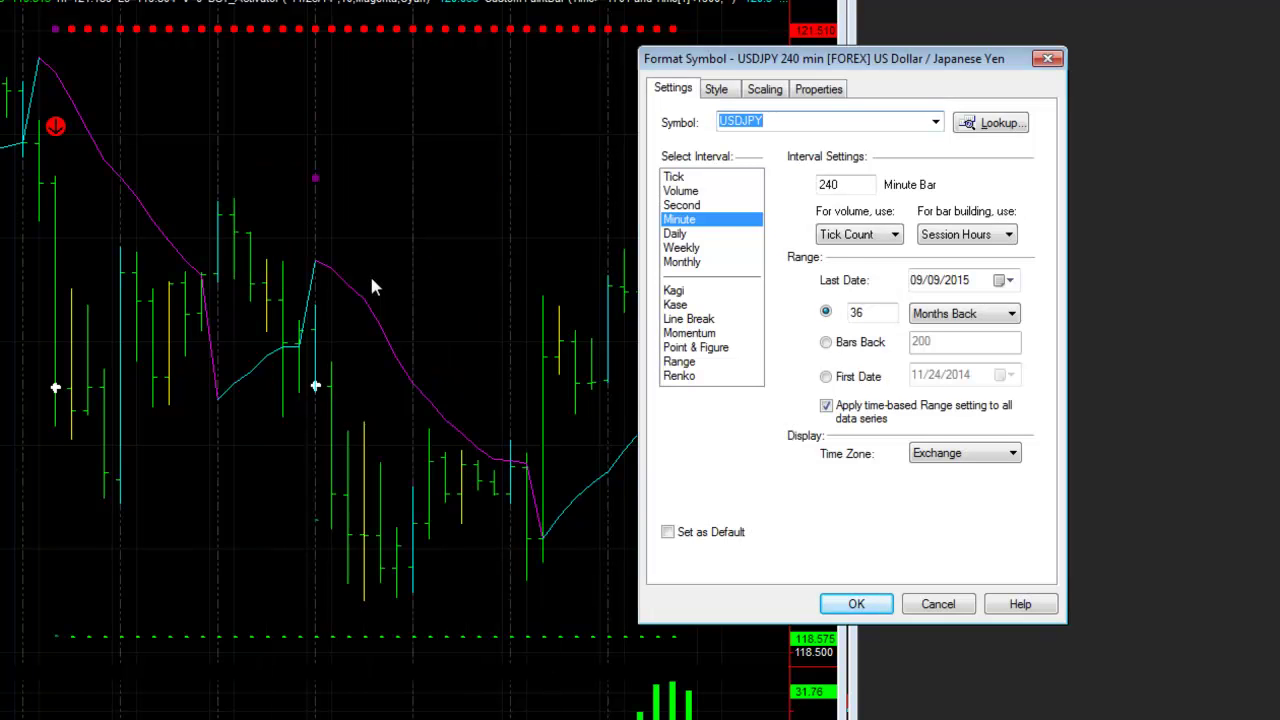
key("ctrl+Tab")
key("ctrl+Tab")
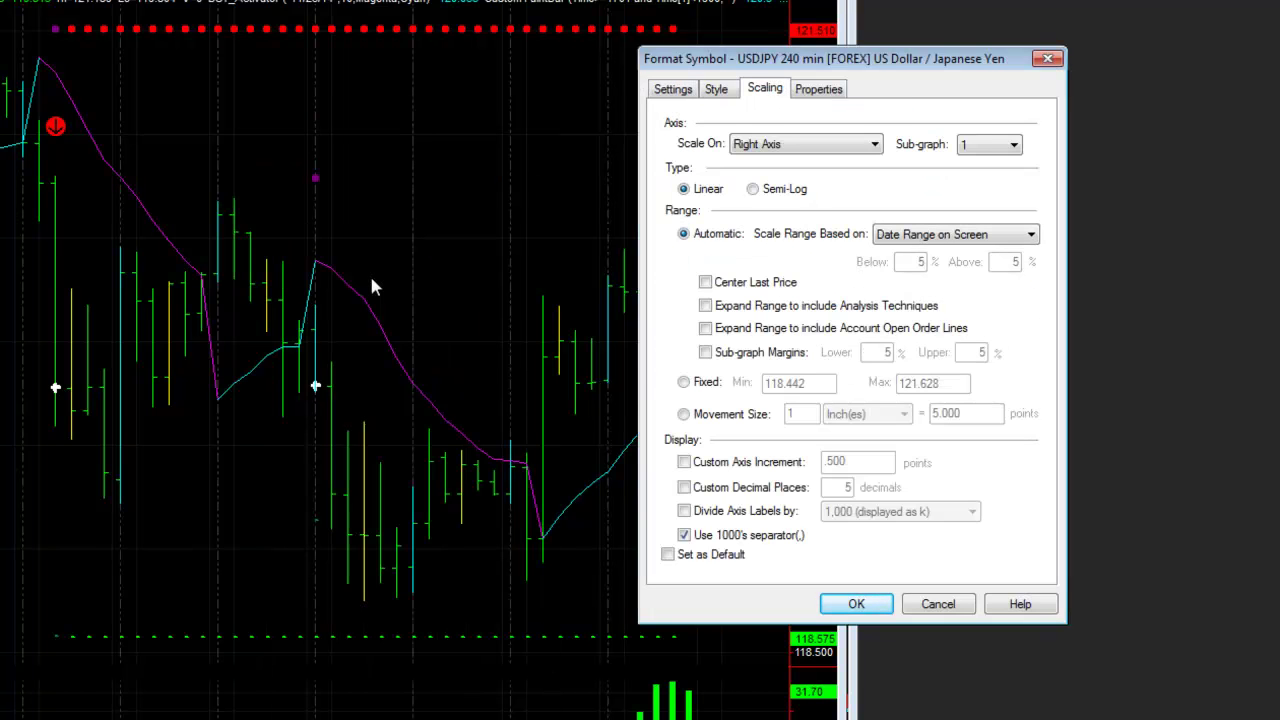
key("space")
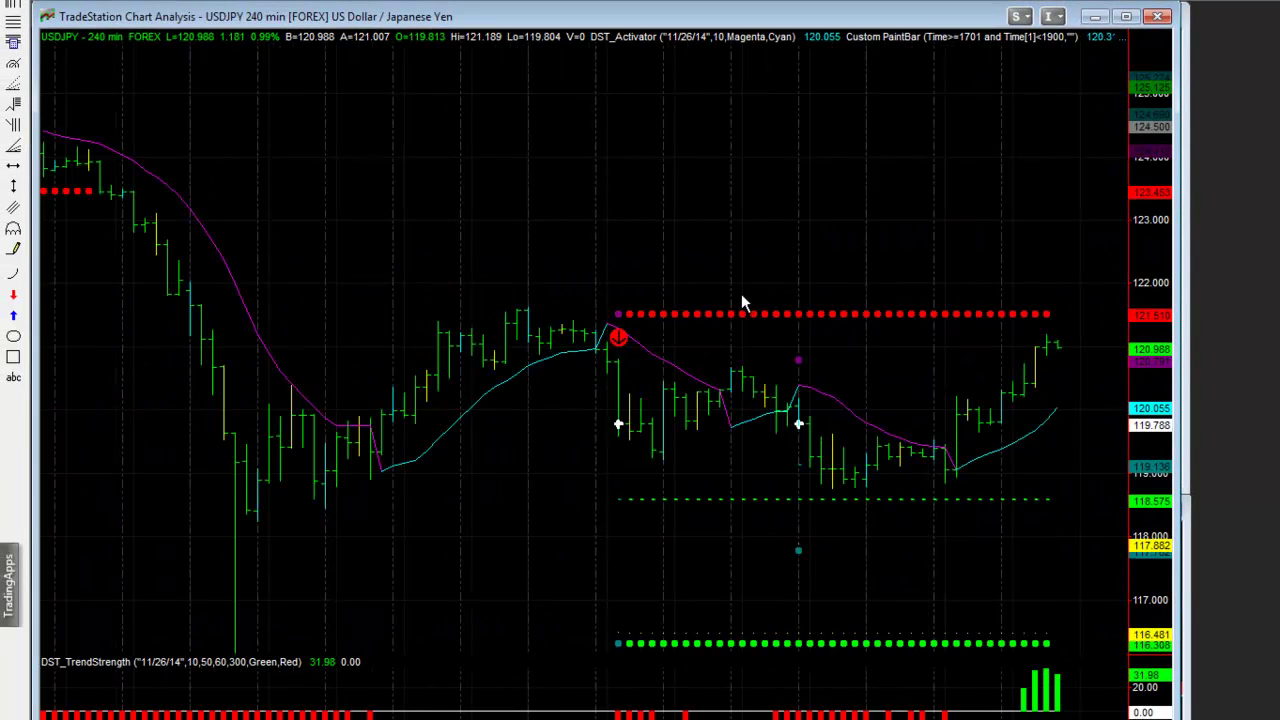
key("Up")
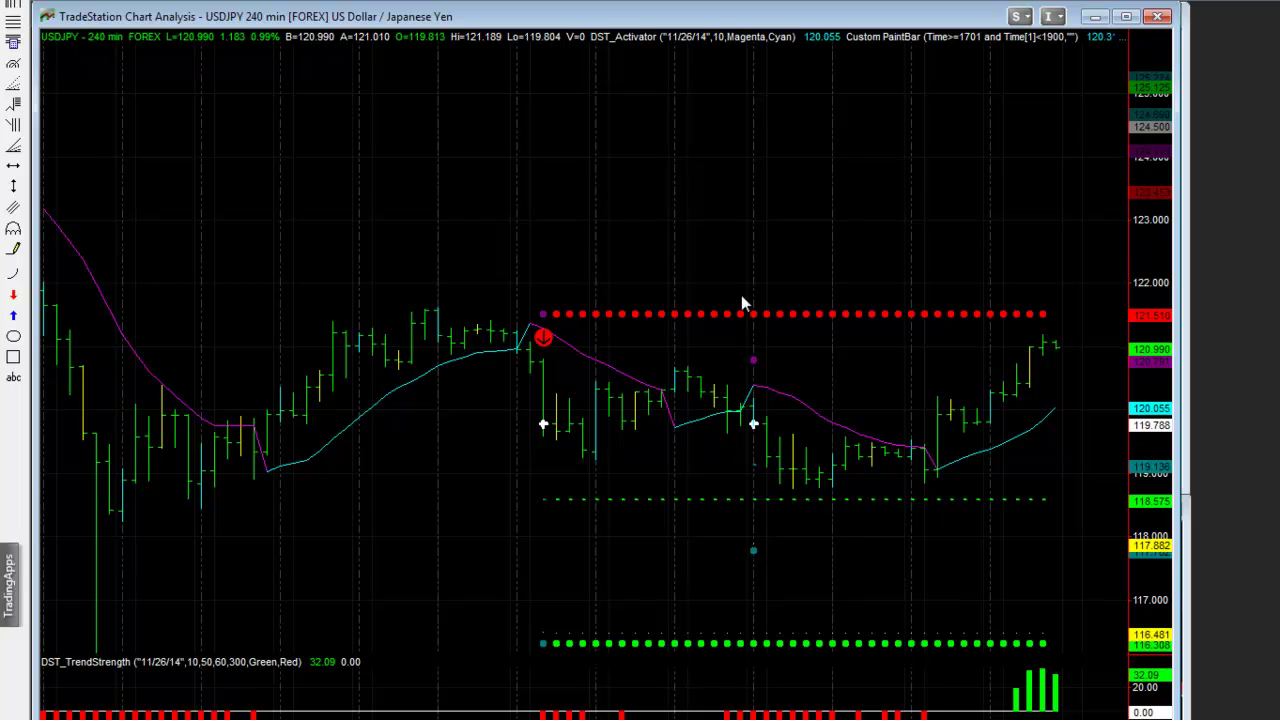
Step: Draw horizontal lines at the two short targets, about 118.581 and 116.312, and at the short stop, about 121.517
key("alt+d")
key("Escape")
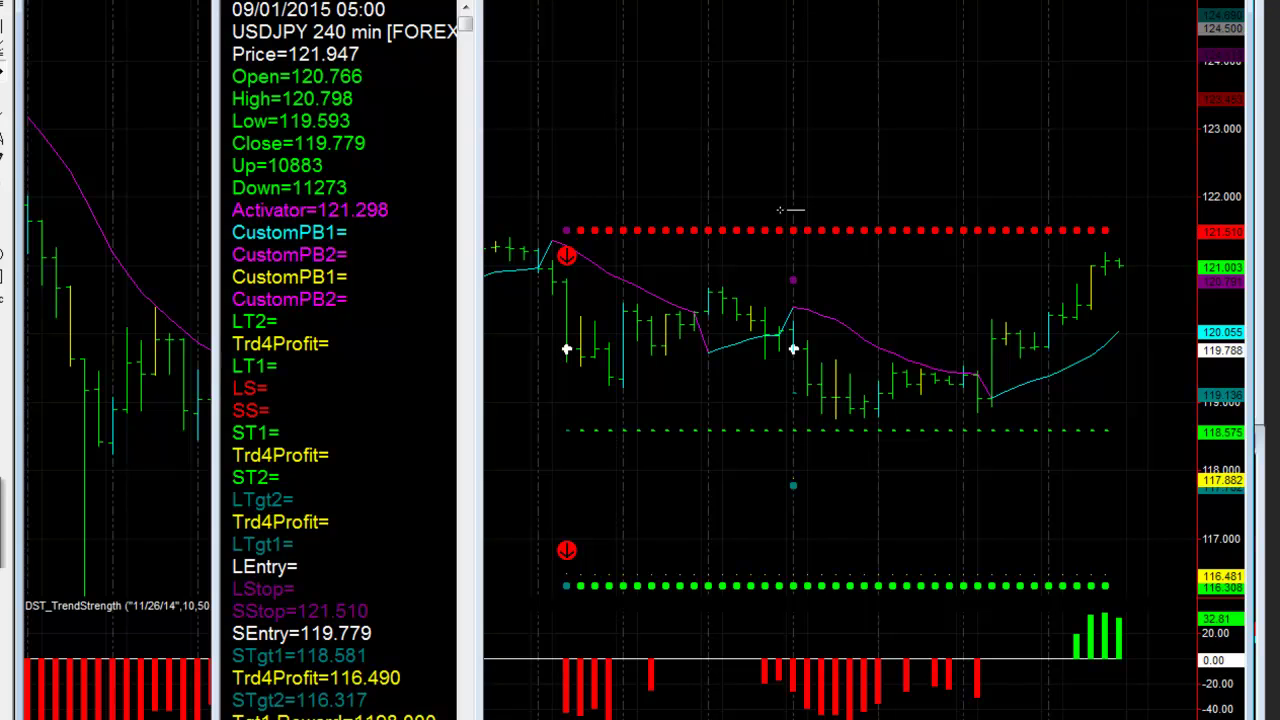
left_click(780, 210)
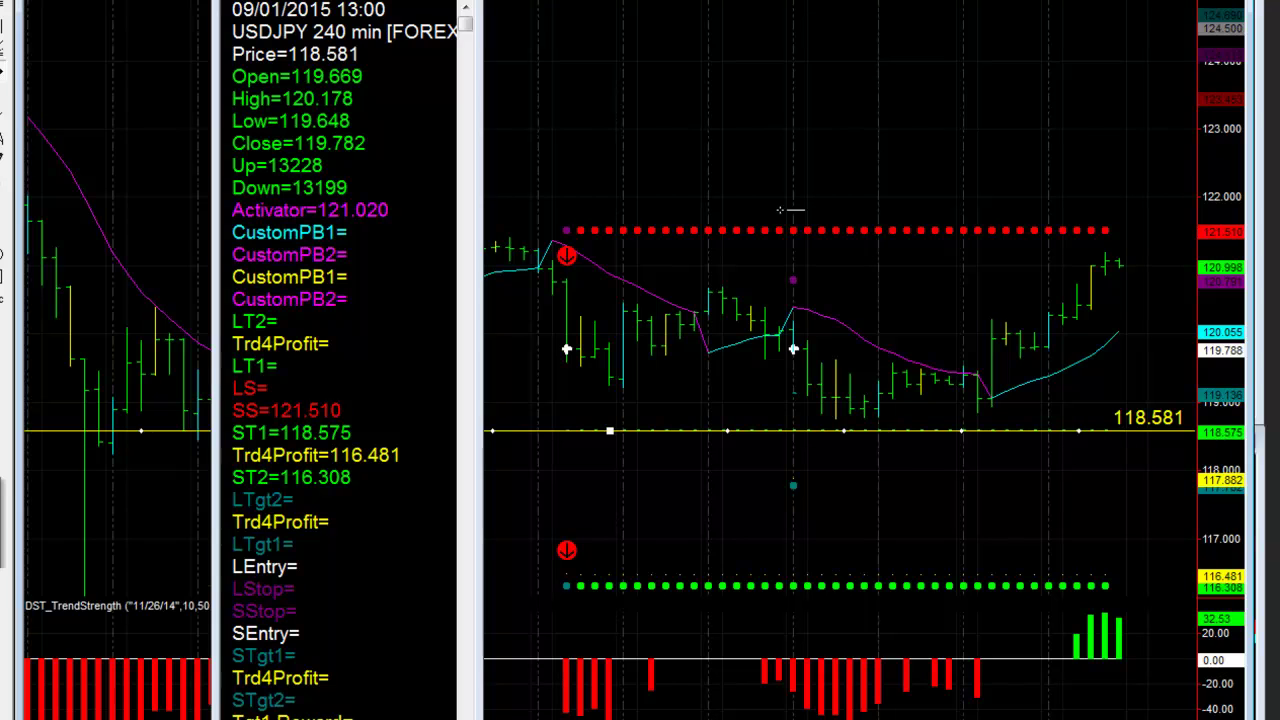
left_click(781, 212)
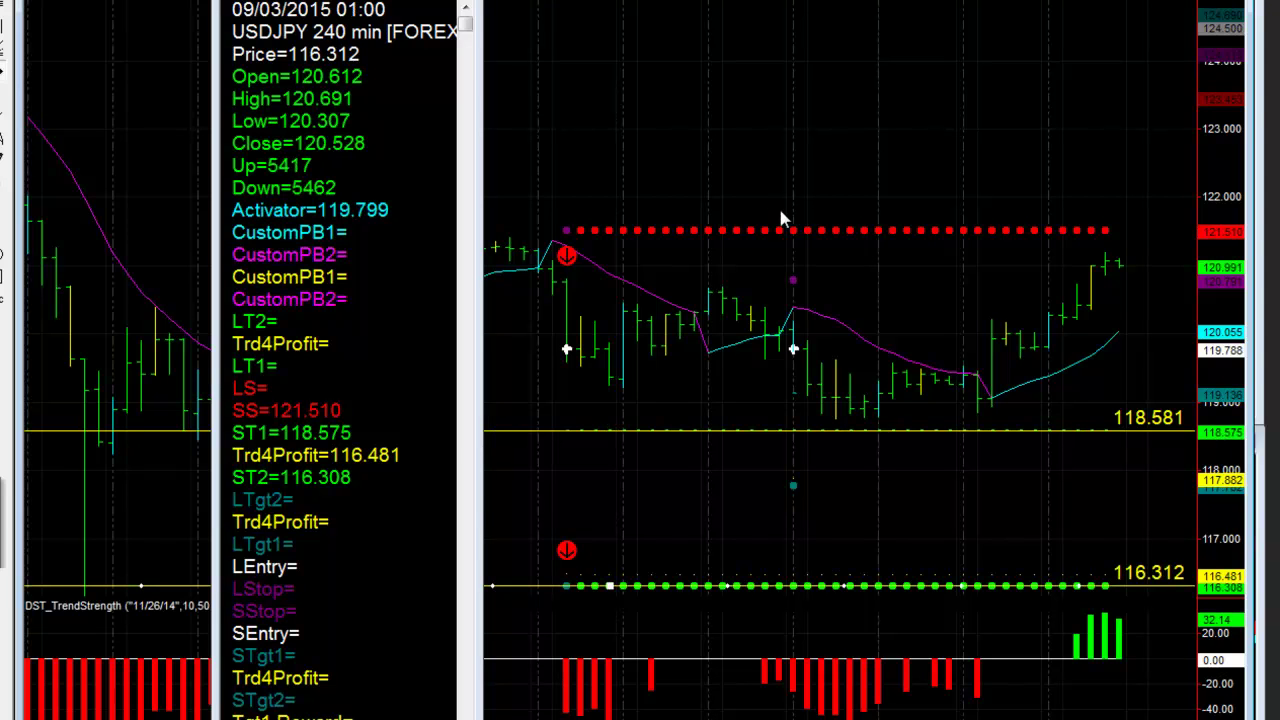
left_click(781, 213)
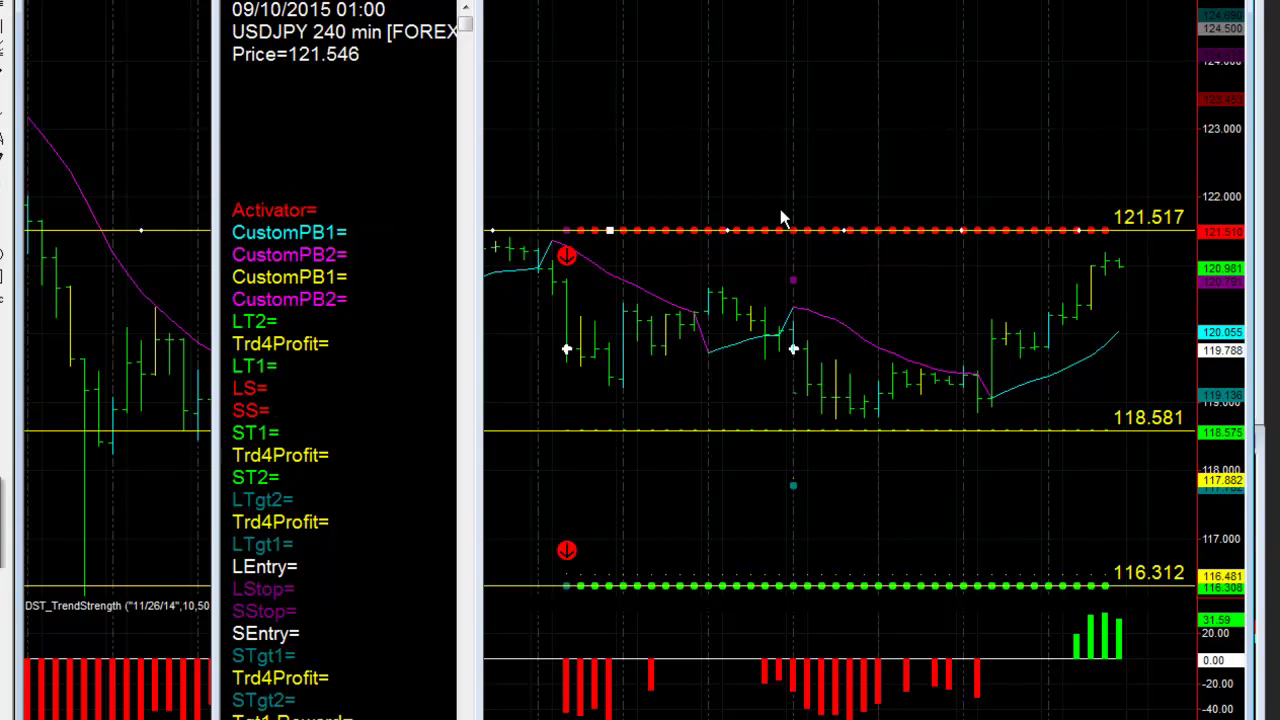
Step: Review the label, alert and style settings of the horizontal line at the short stop level
right_click(783, 218)
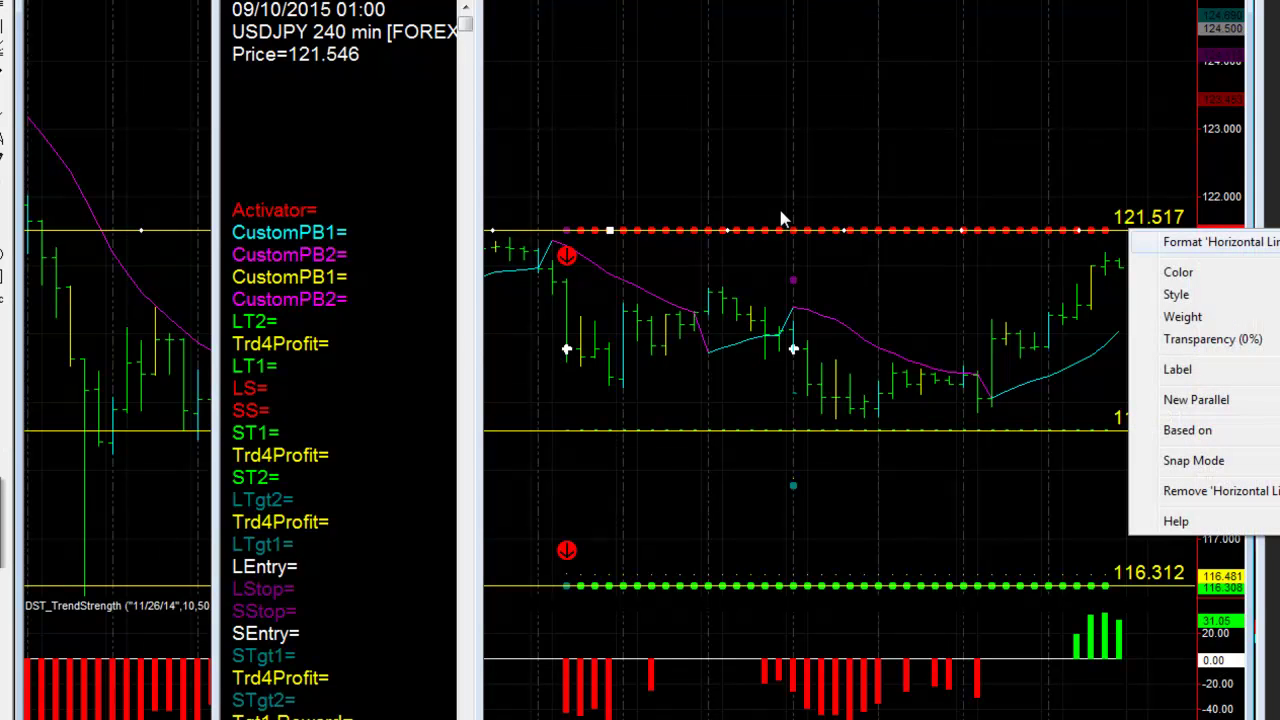
key("Return")
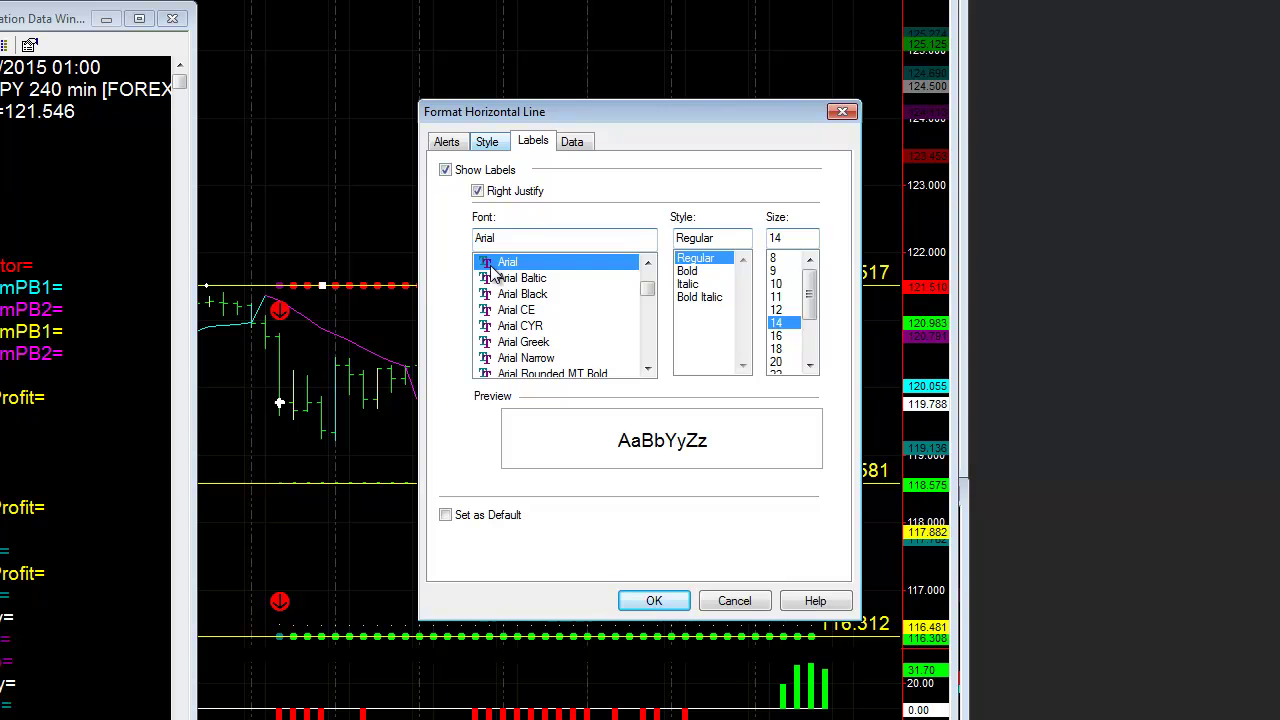
left_click(446, 141)
left_click(487, 141)
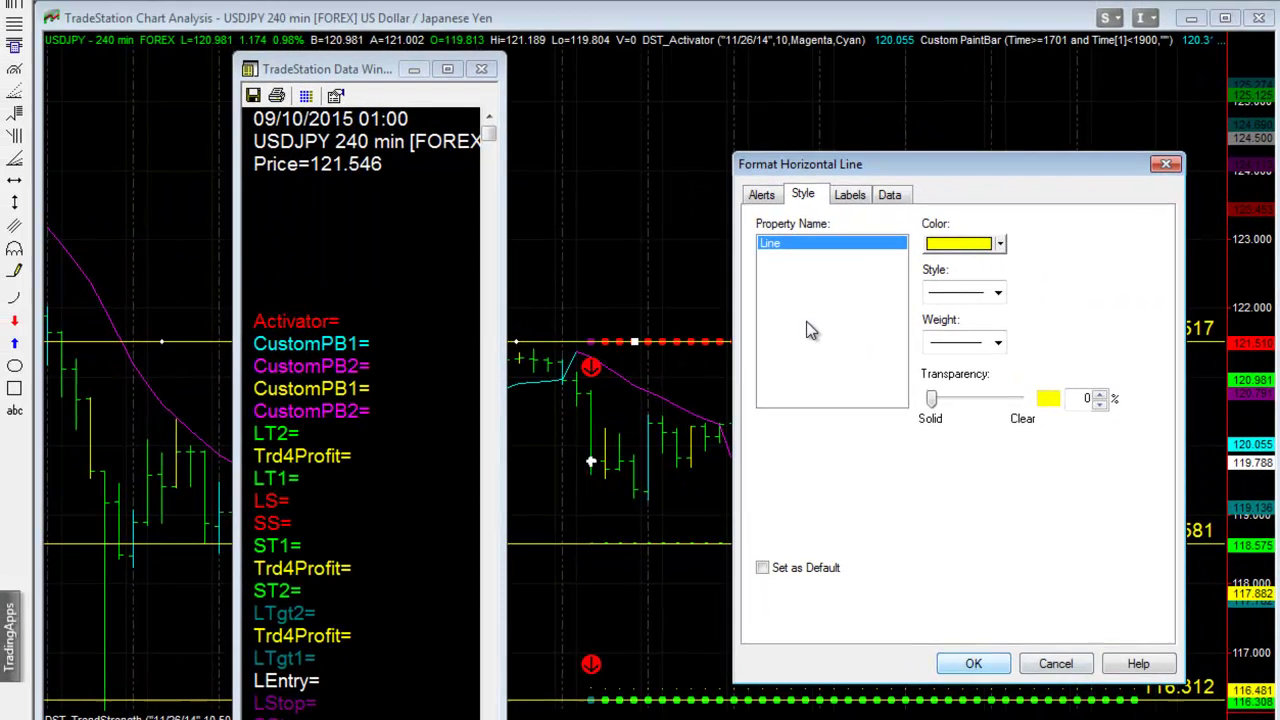
key("Escape")
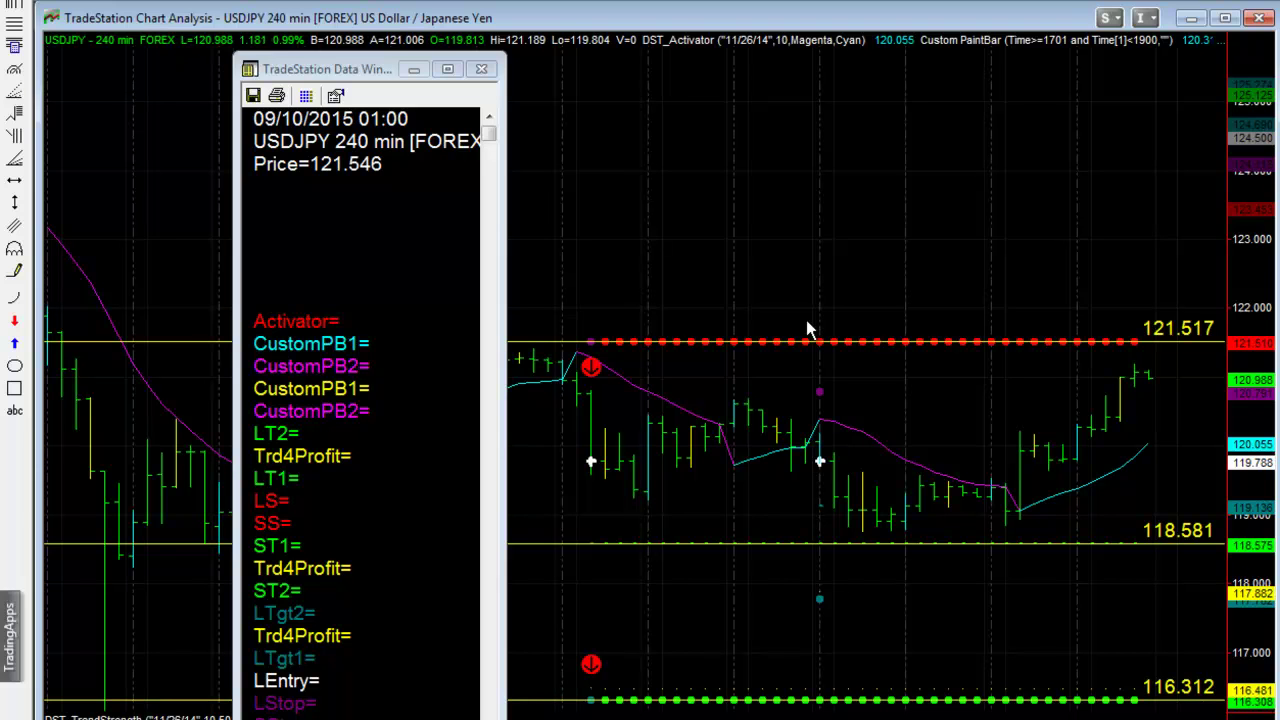
Step: Move the horizontal line from the short stop level down to the short entry level at about 119.797
left_click(590, 293)
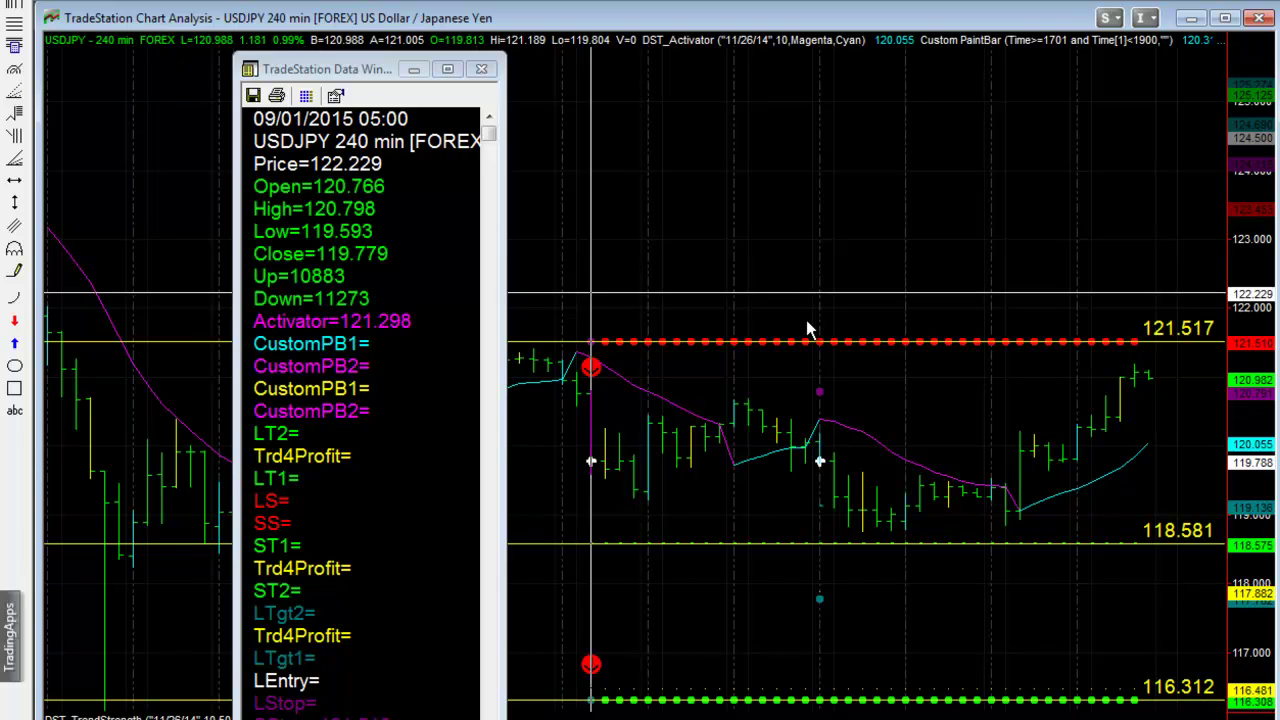
mouse_move(576, 341)
left_mouse_down()
mouse_move(576, 416)
mouse_move(619, 468)
mouse_move(633, 458)
left_mouse_up()
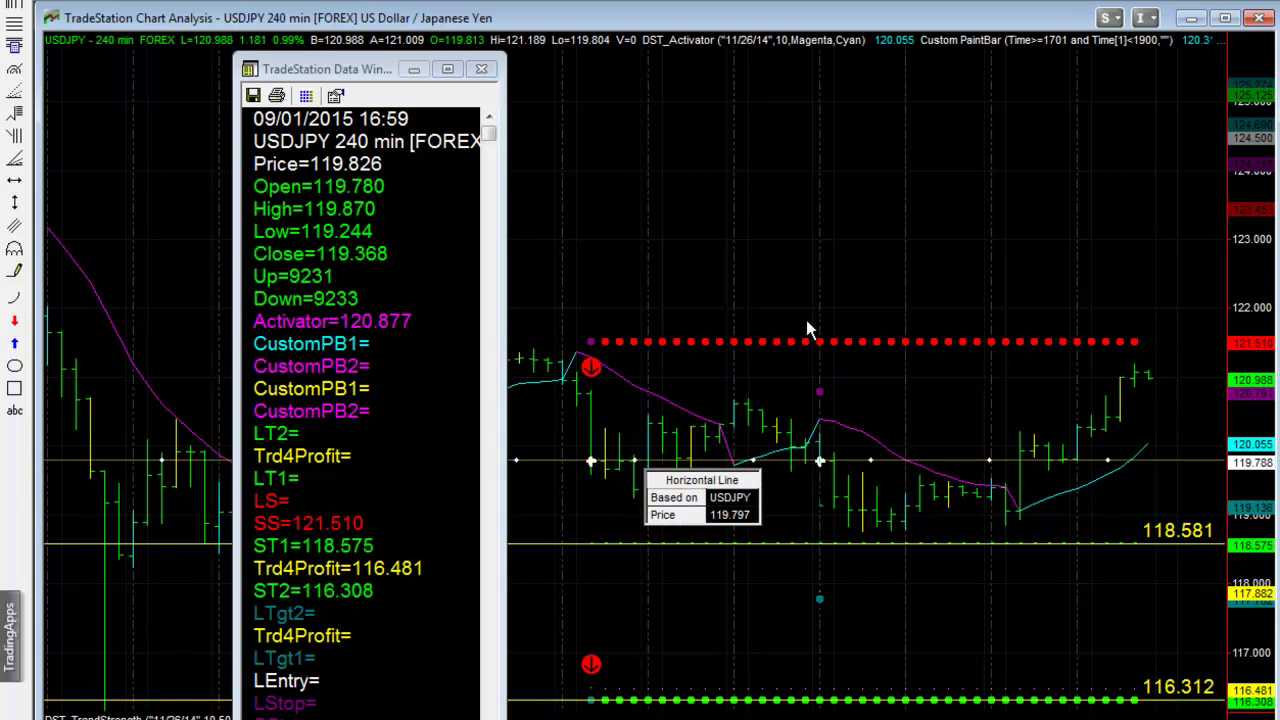
left_click(810, 330)
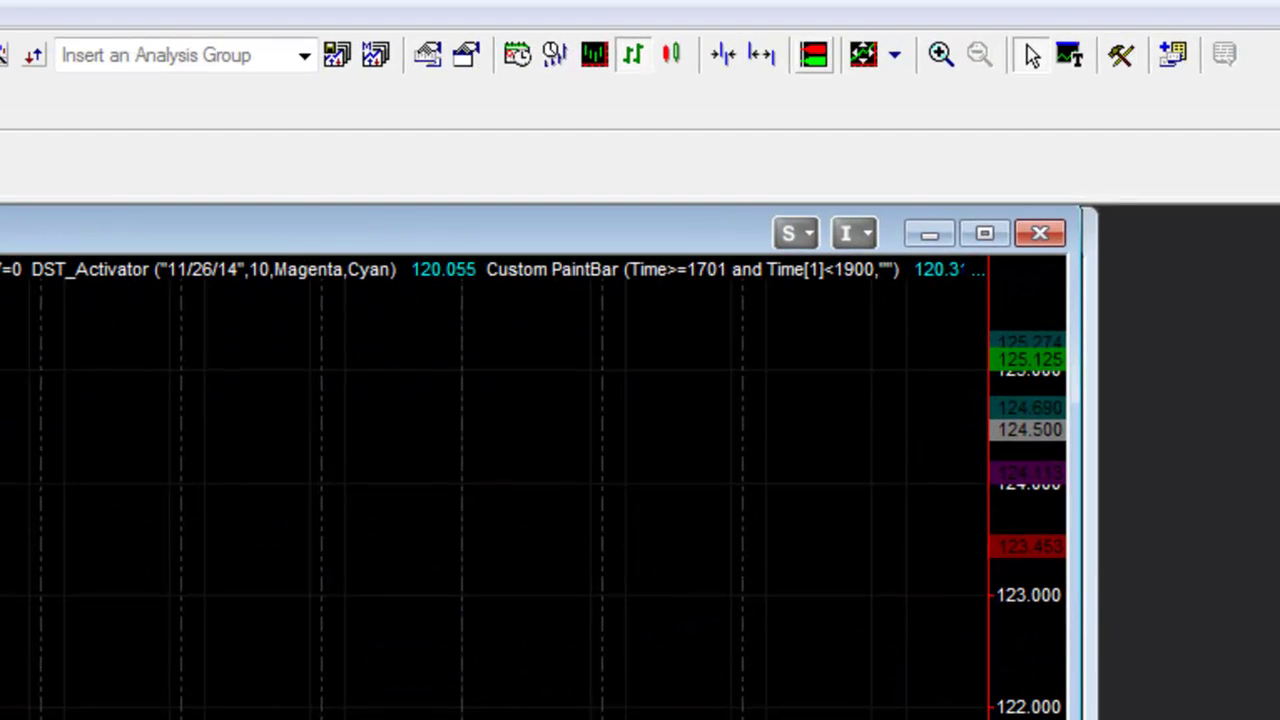
Step: Show the chart trading order controls and set the order quantity to 10000
left_click(863, 55)
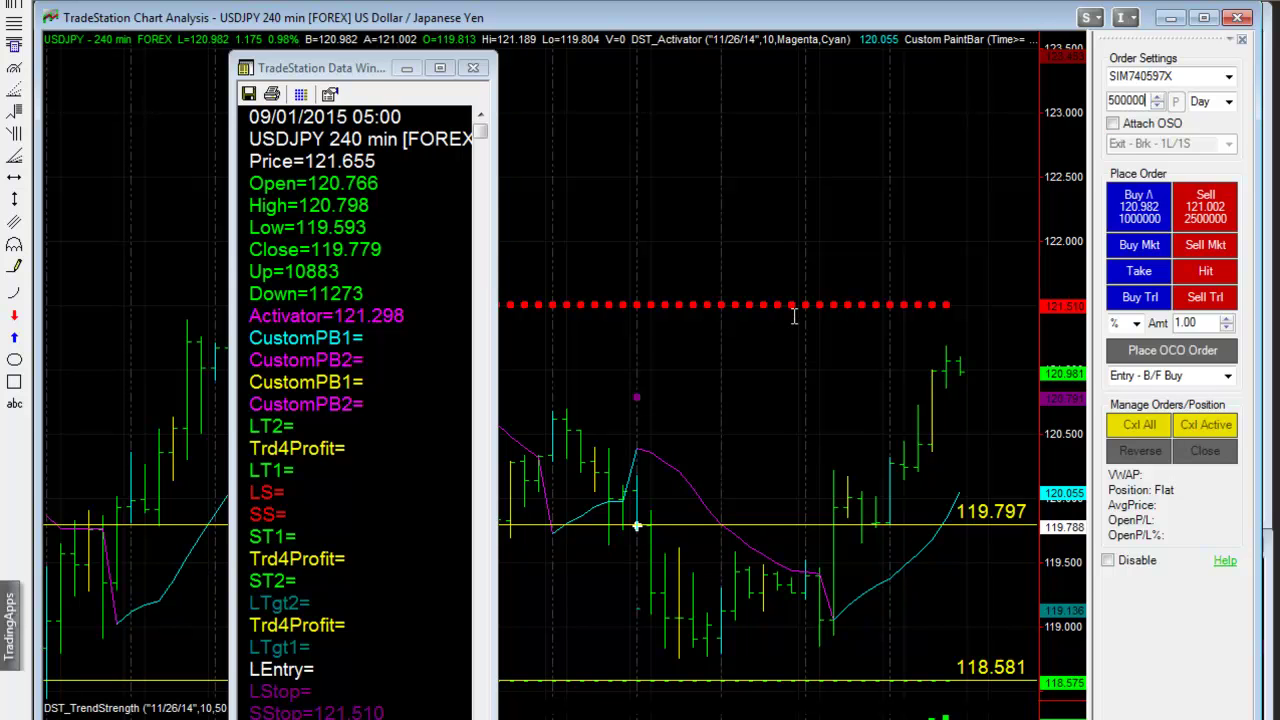
key("Tab")
type("100")
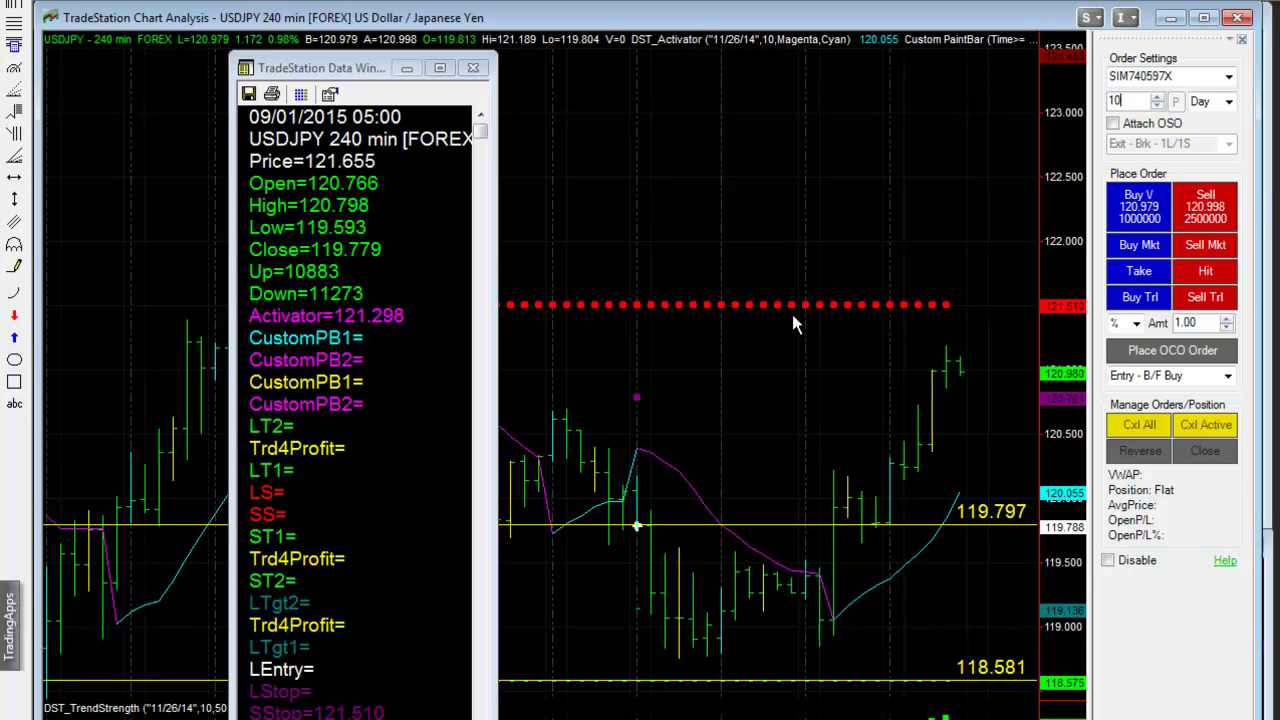
type("00")
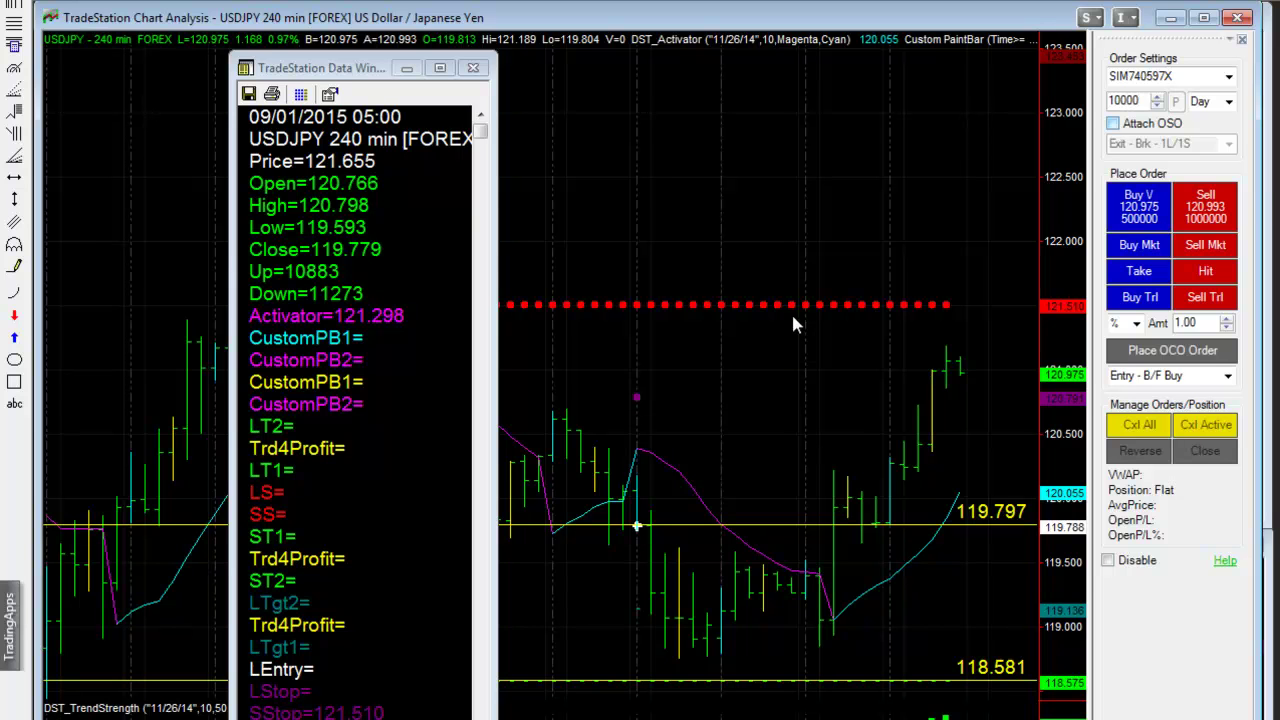
Step: Enable Attach OSO for the order and look through the available exit strategies
key("Tab")
key("Tab")
key("space")
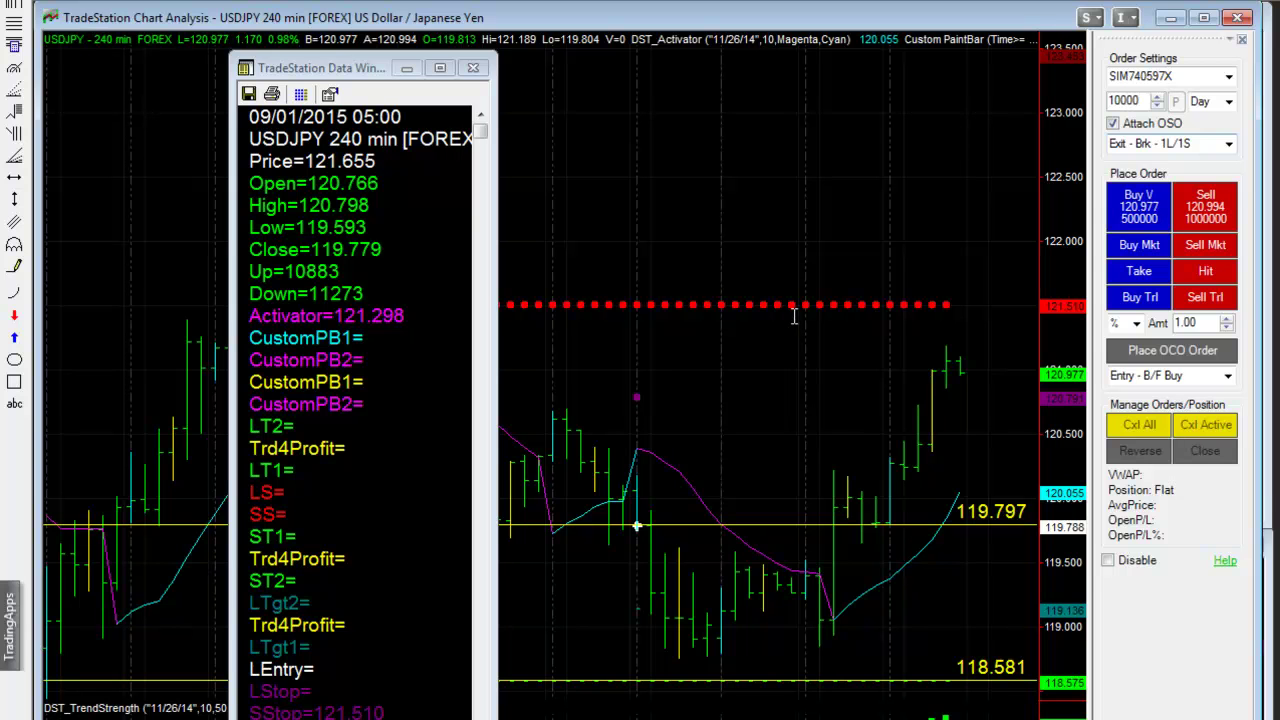
key("alt+Down")
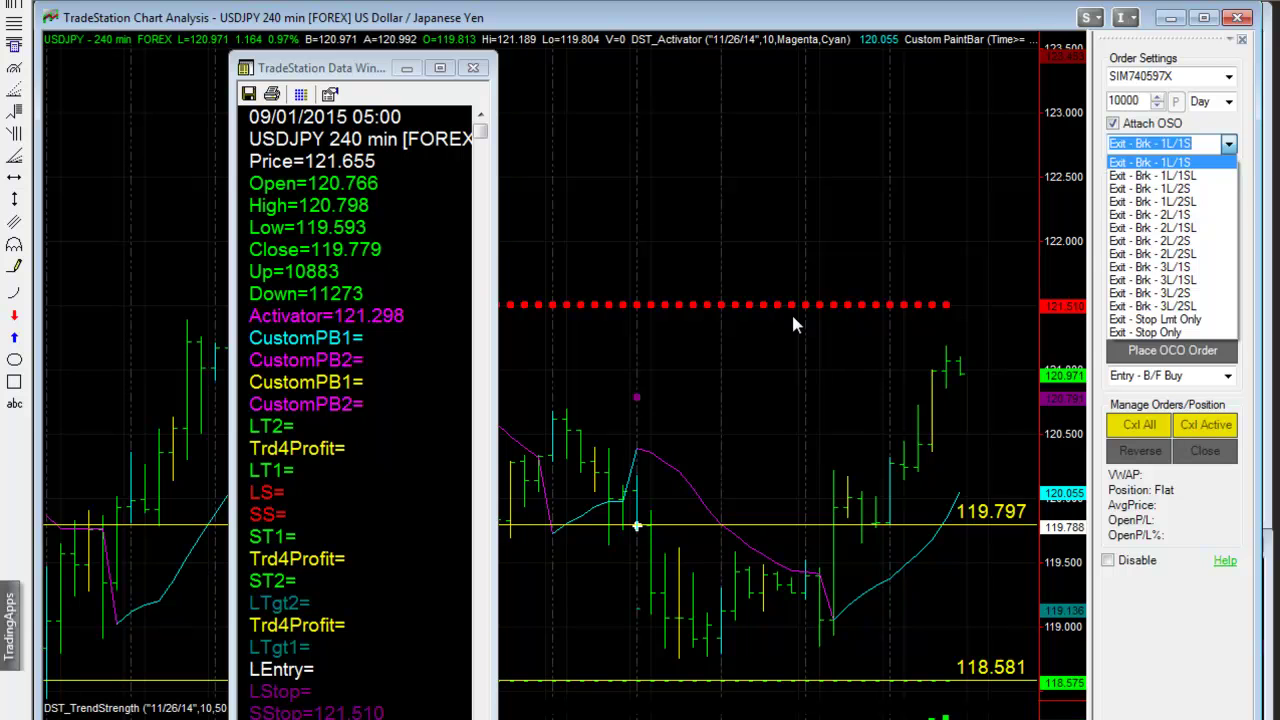
key("Escape")
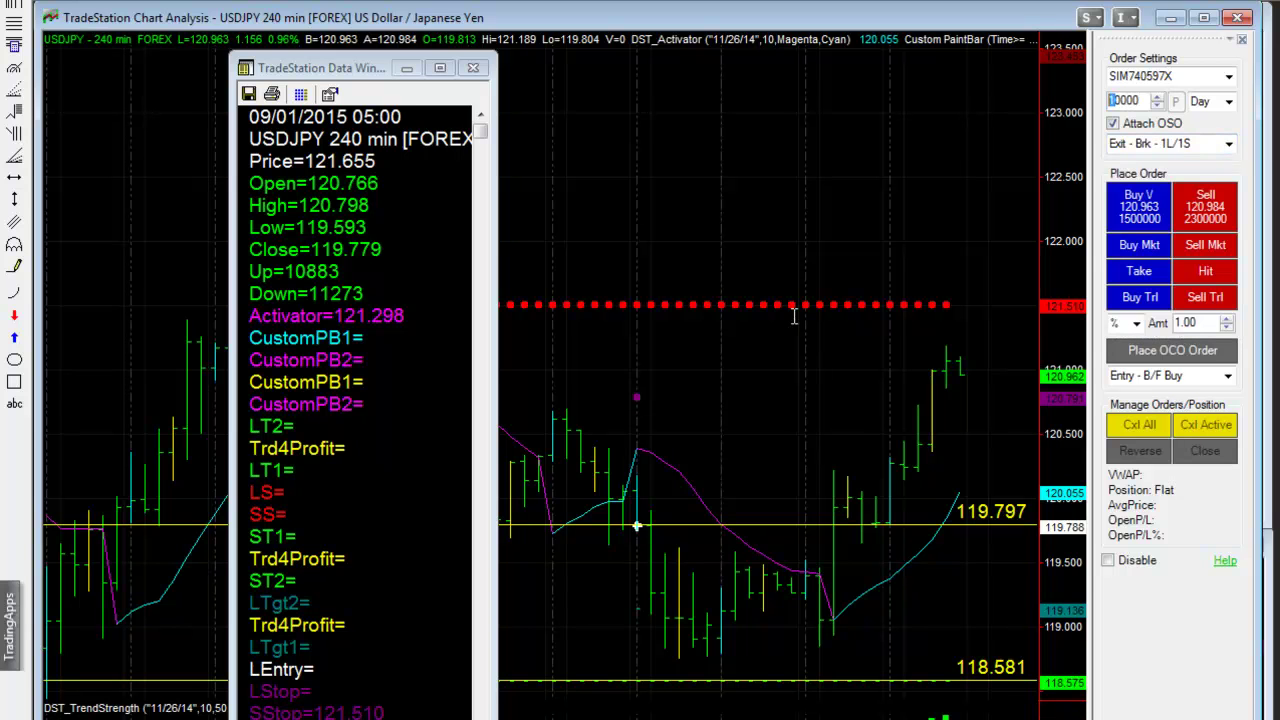
Step: Set the order quantity to 20000 and choose Exit - Brk - 2L/1SL as the attached exit strategy
type("2")
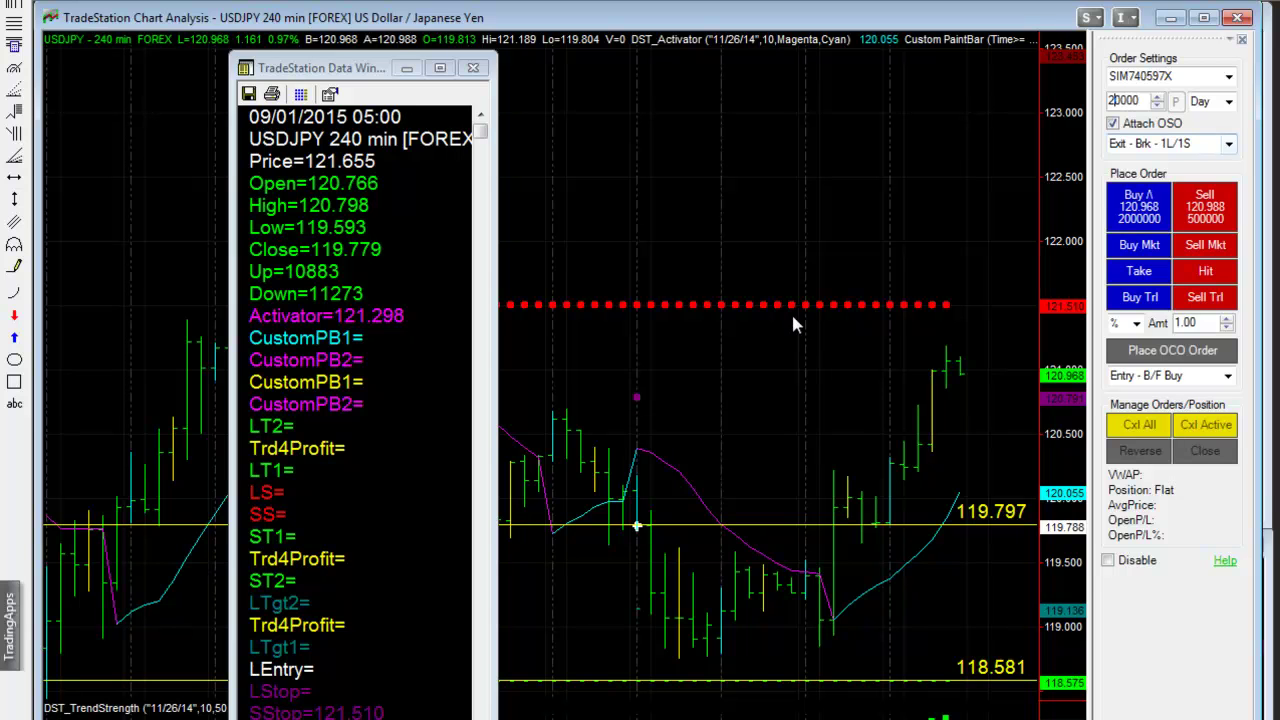
key("Tab")
key("alt+Down")
key("Down")
key("Down")
key("Down")
key("Down")
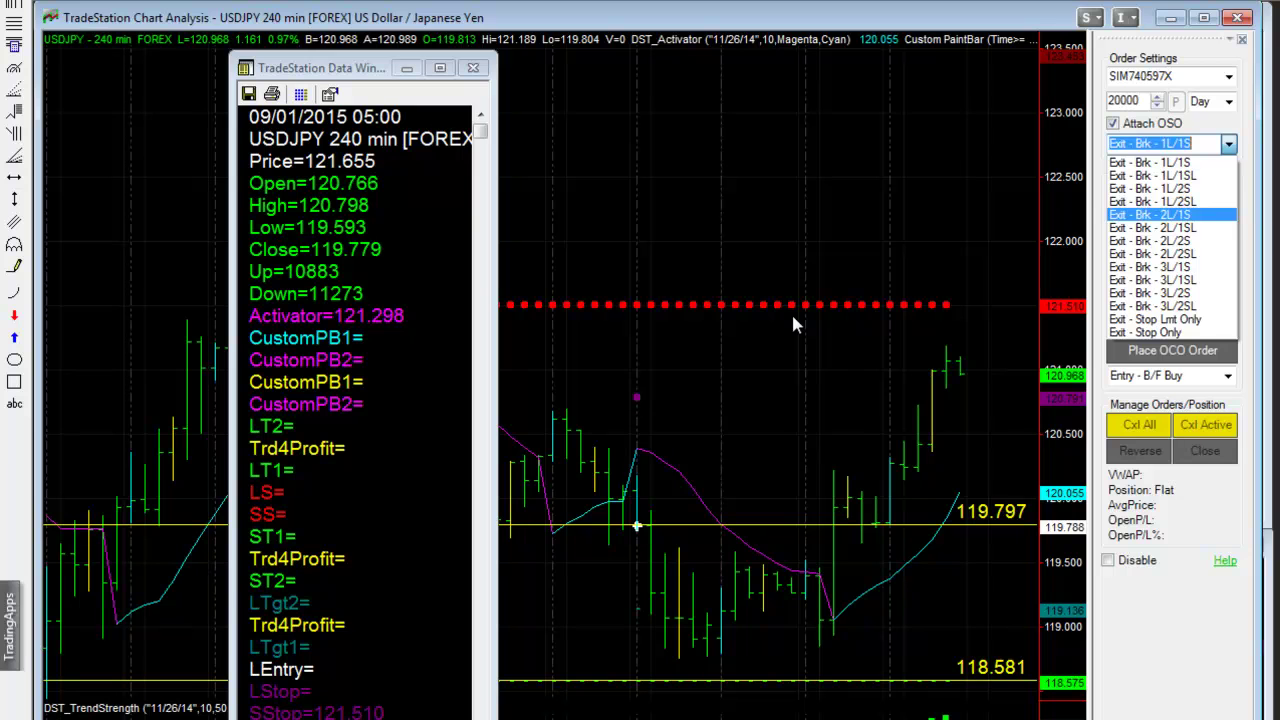
key("Down")
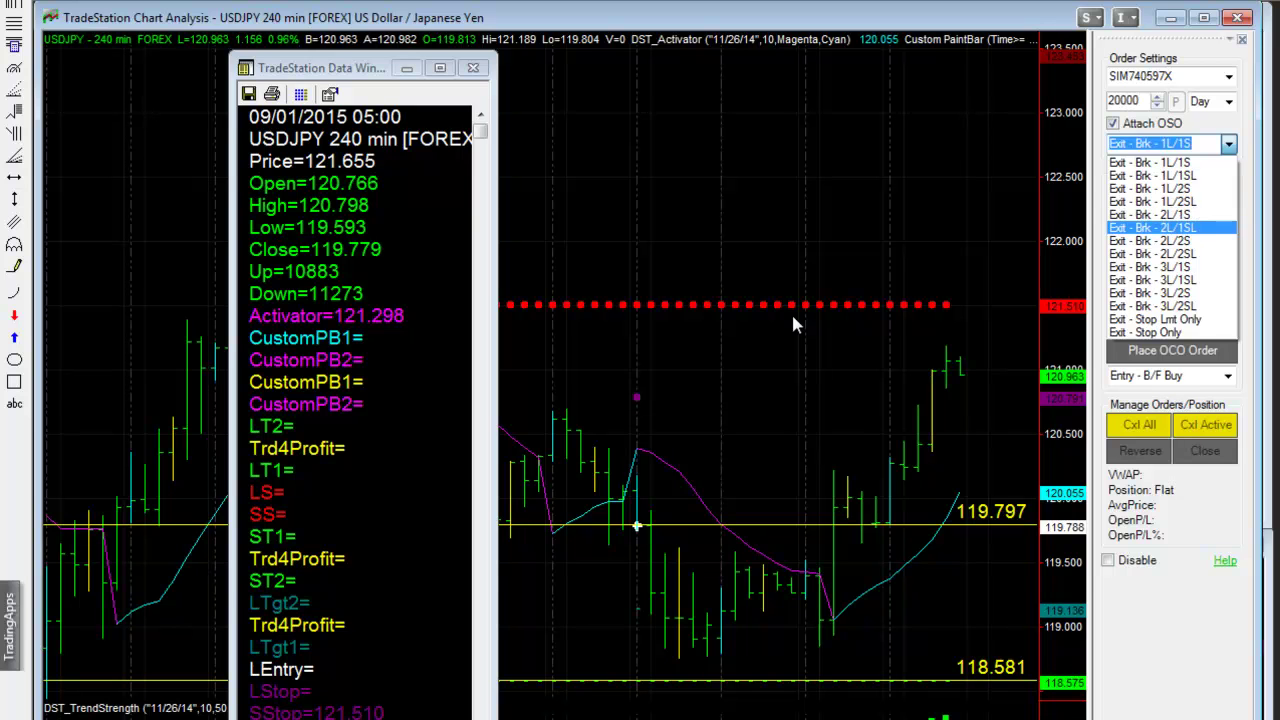
key("Return")
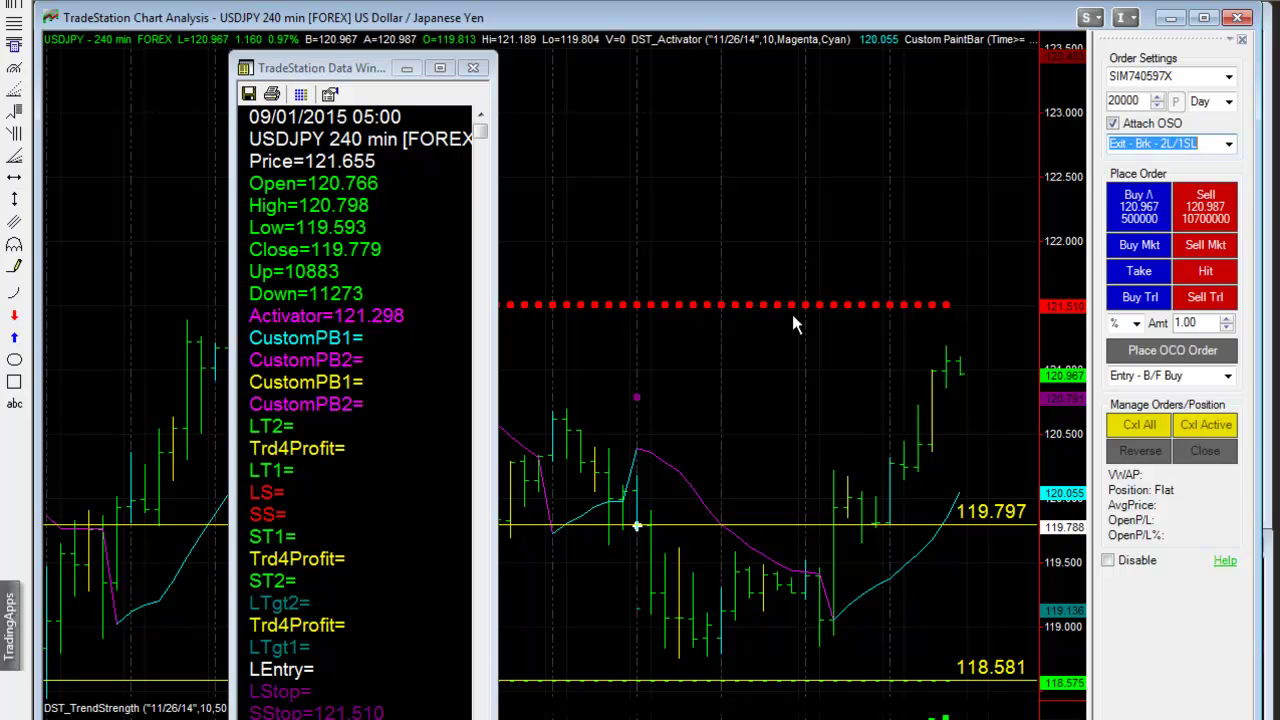
Step: Place a stop market order to sell 20,000 USDJPY at 119.795 with its bracket exits, and delete the horizontal line at the entry level
left_click(792, 324)
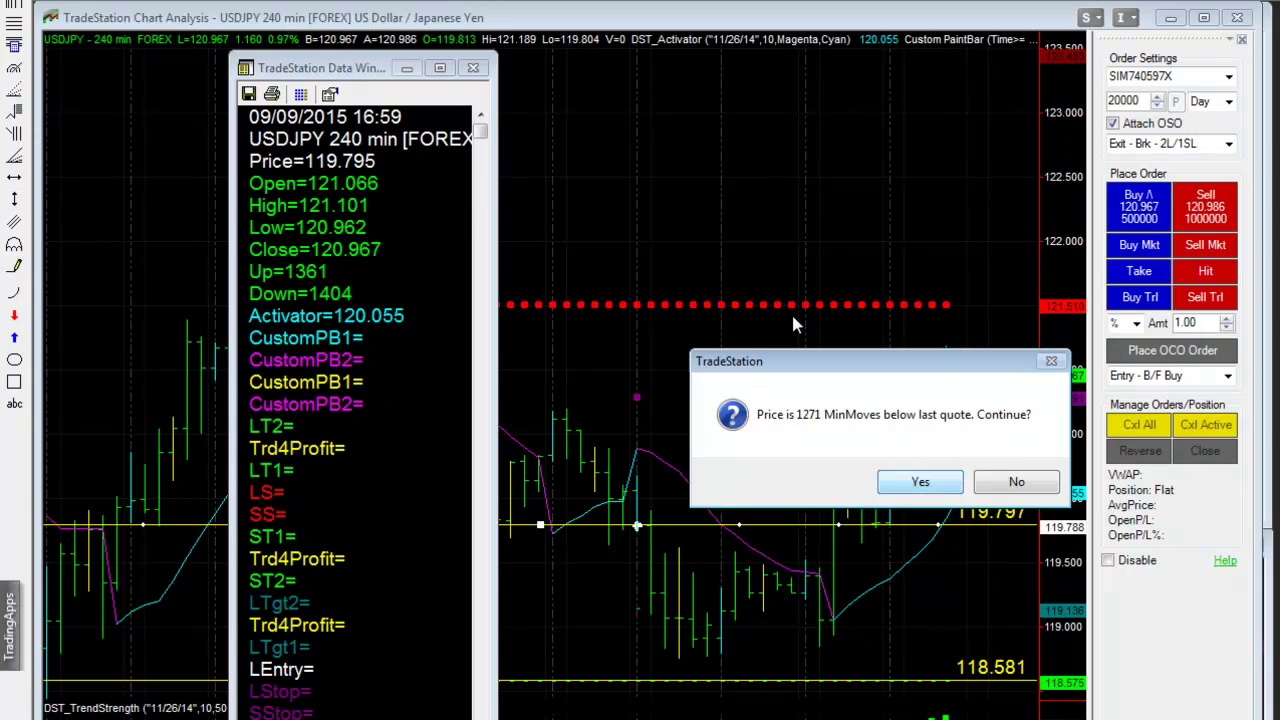
key("Return")
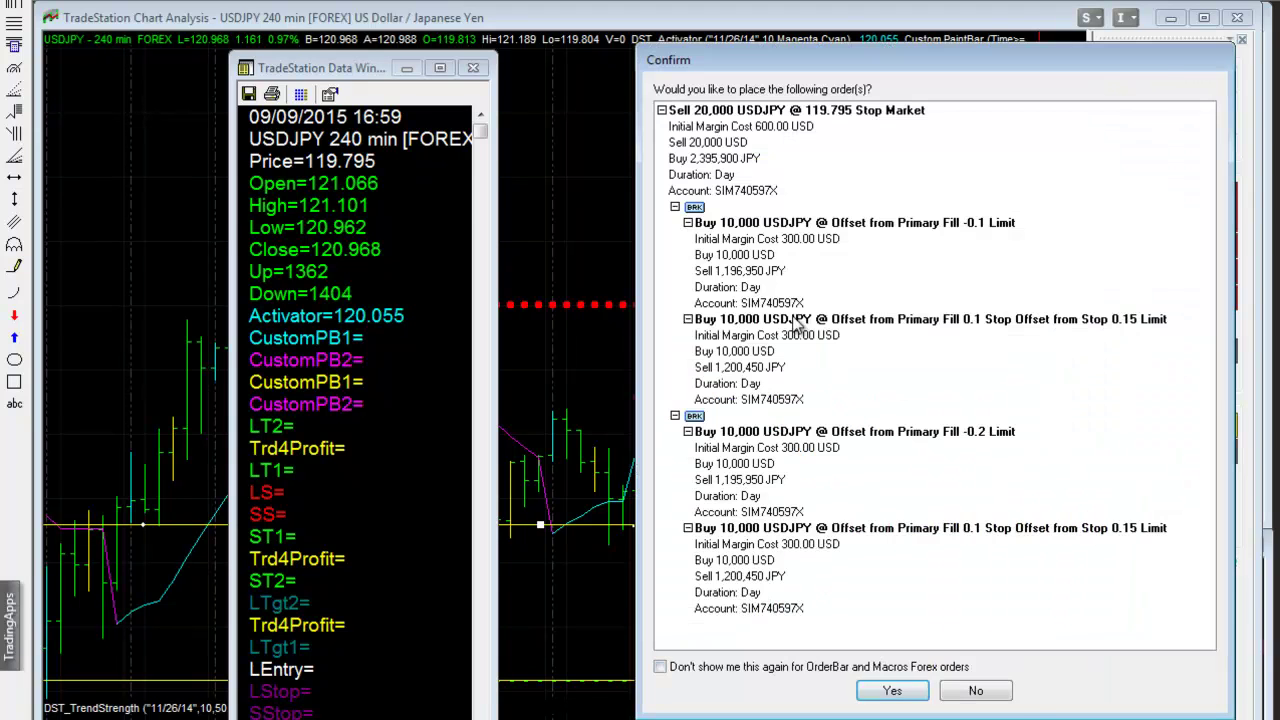
key("Return")
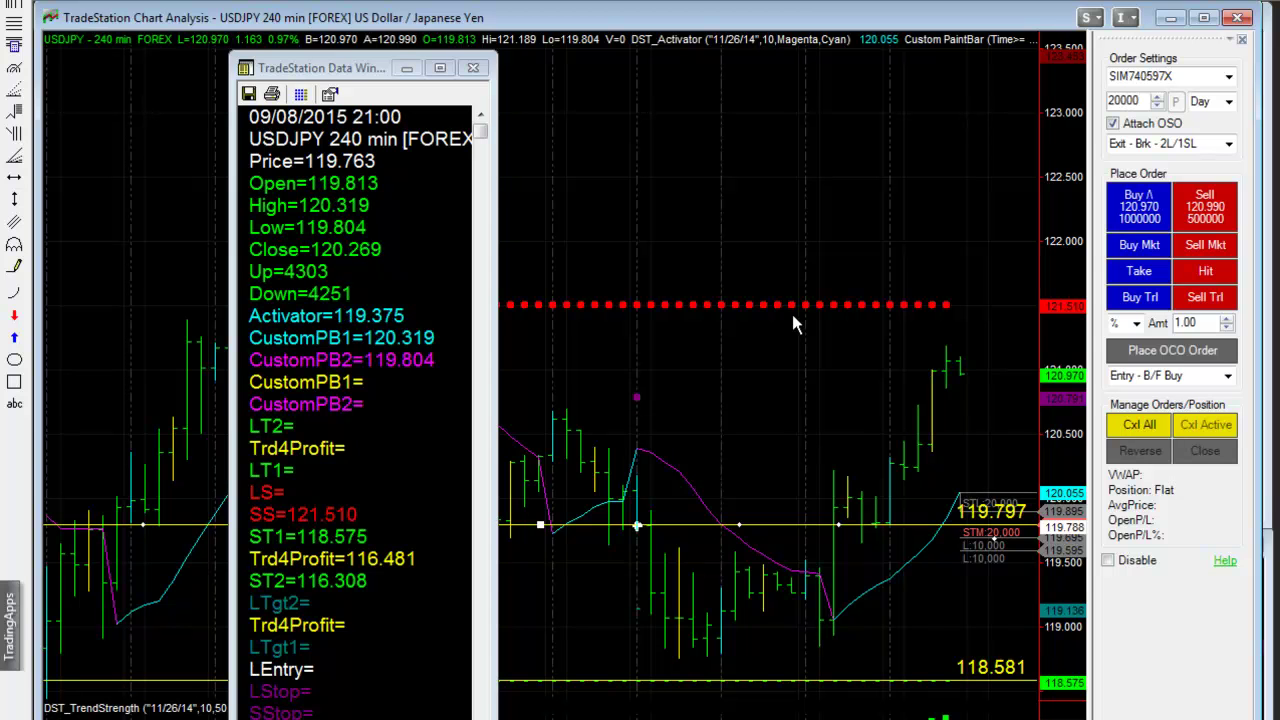
key("Delete")
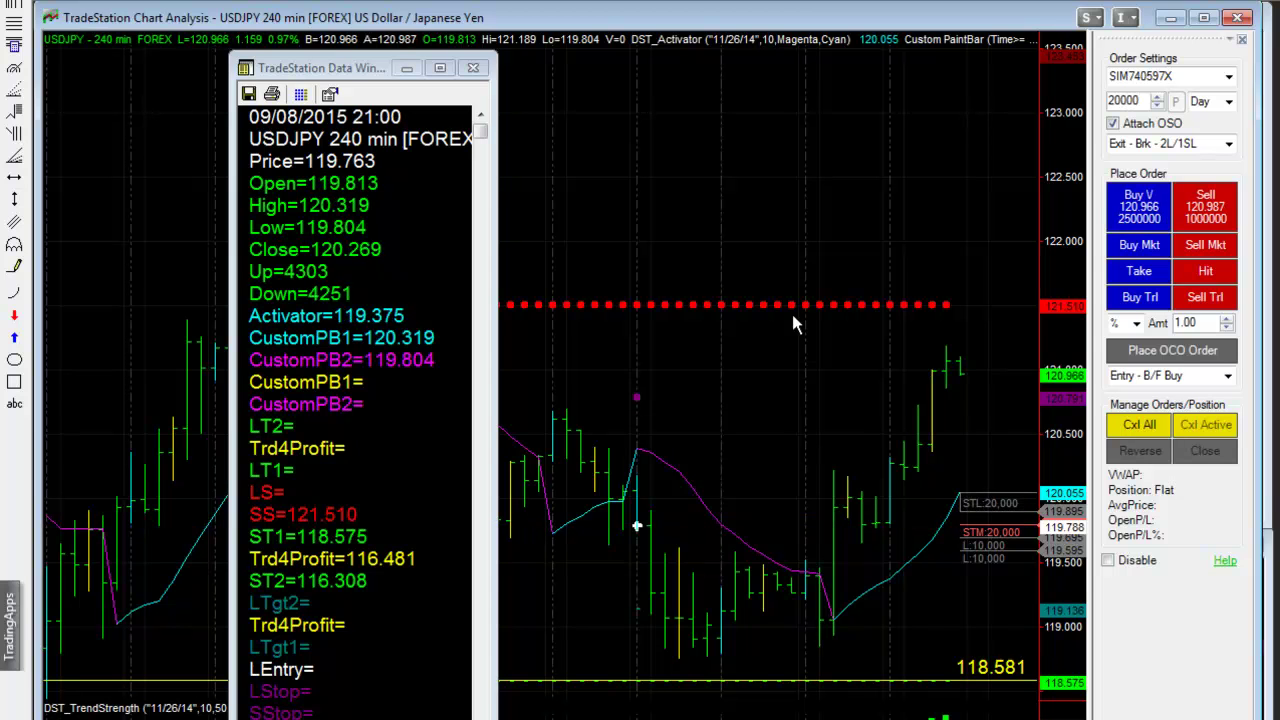
Step: Resize the USDJPY Matrix window so it sits beside the chart's order controls
key("Delete")
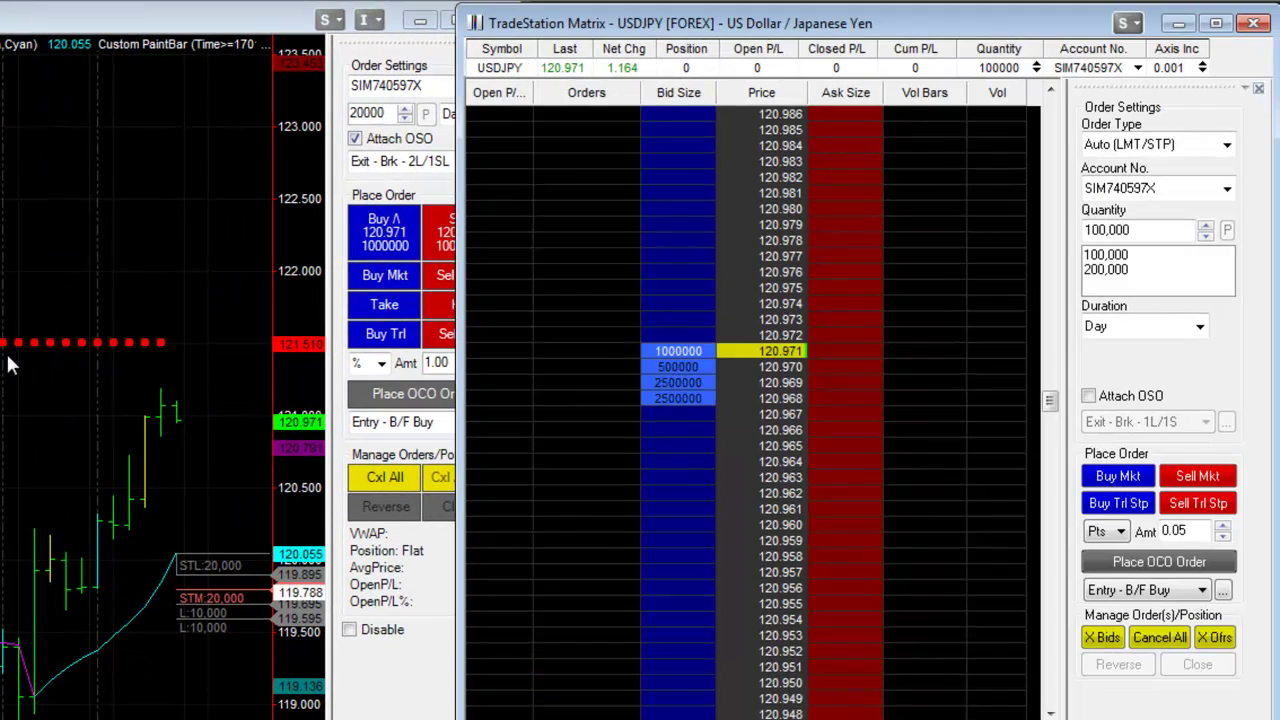
left_click_drag(458, 356, 547, 356)
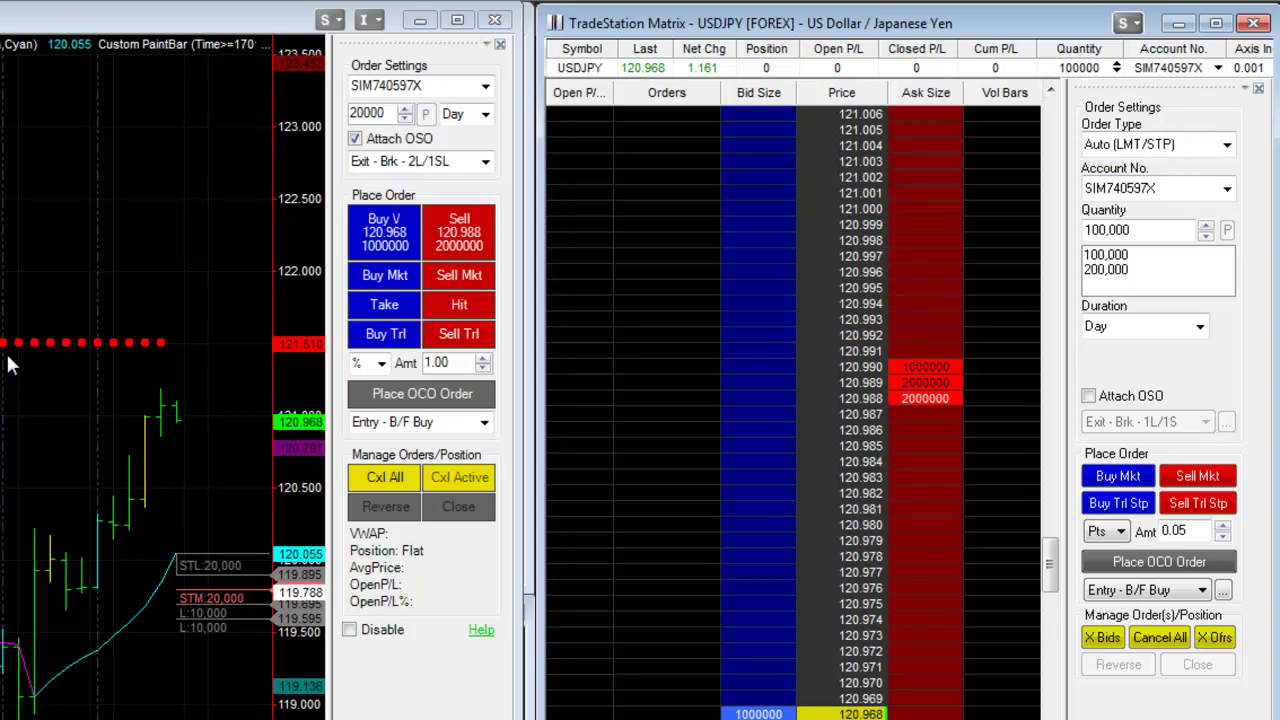
left_click_drag(536, 355, 414, 355)
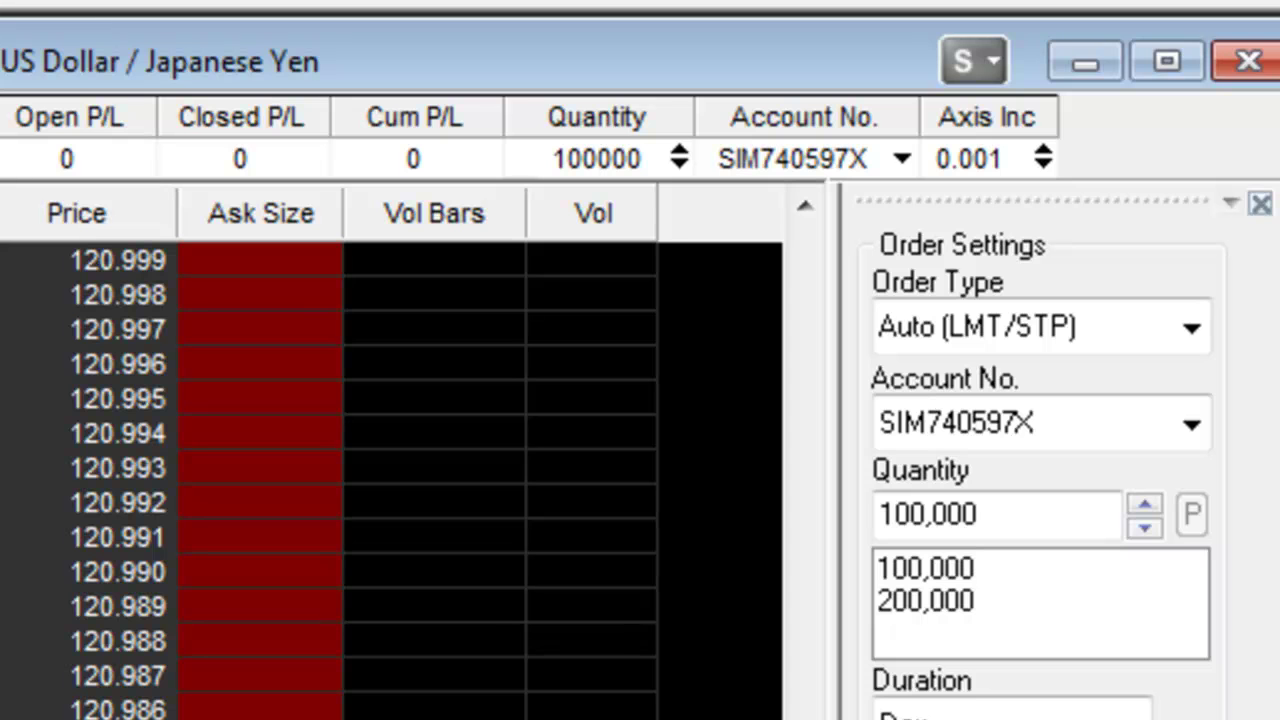
Step: Set the price axis increment of the USDJPY Matrix to 0.01
scroll(390, 480, "down", 1)
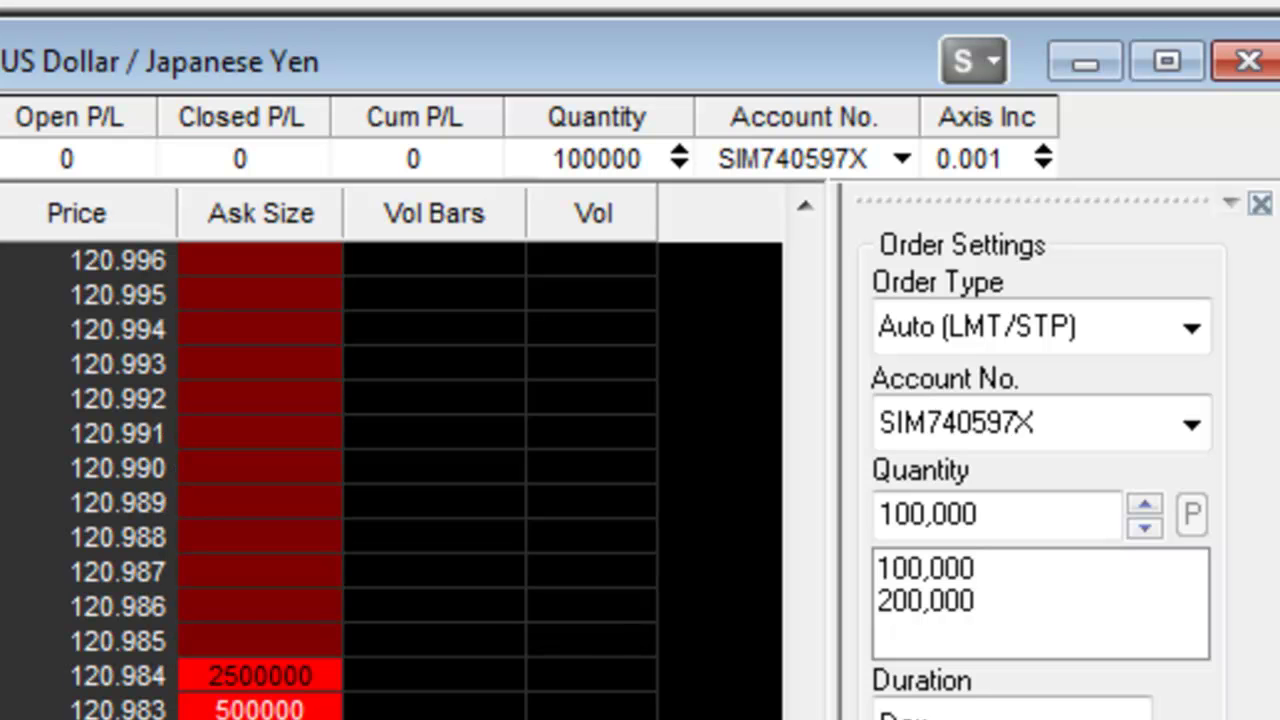
key("ctrl+Up")
key("ctrl+Up")
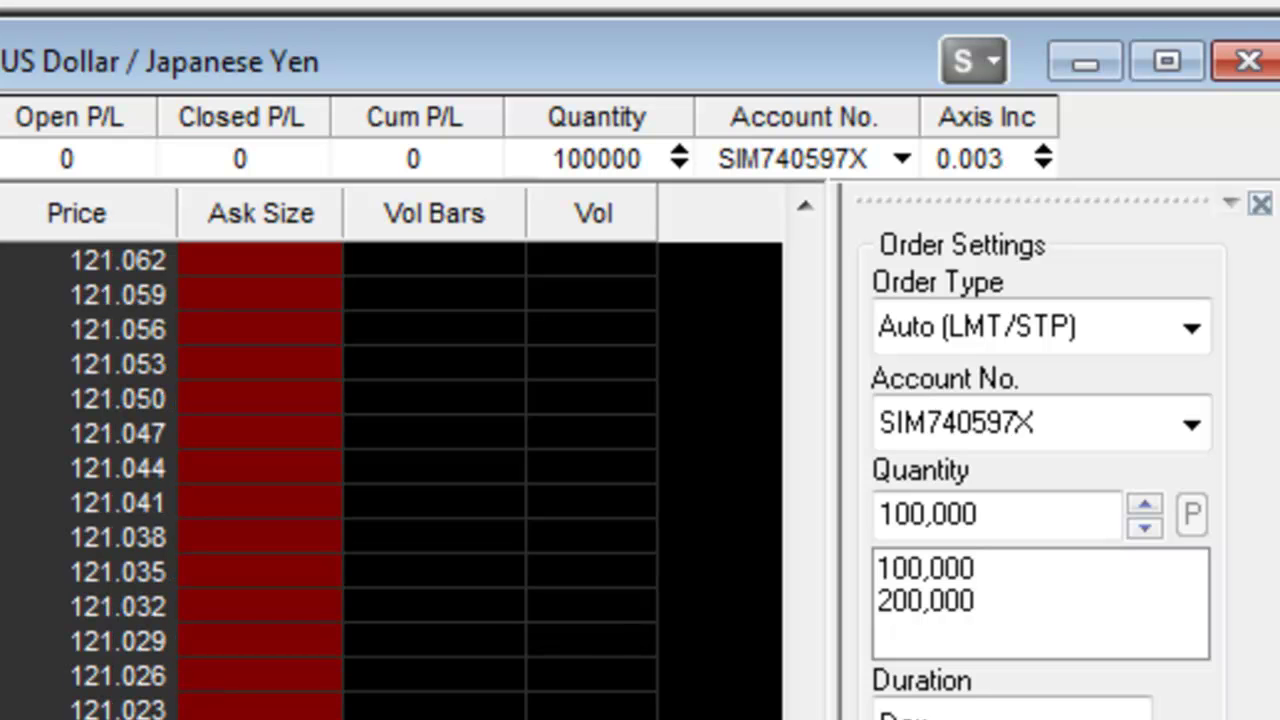
key("Up")
key("Up")
key("Up")
key("Up")
key("Up")
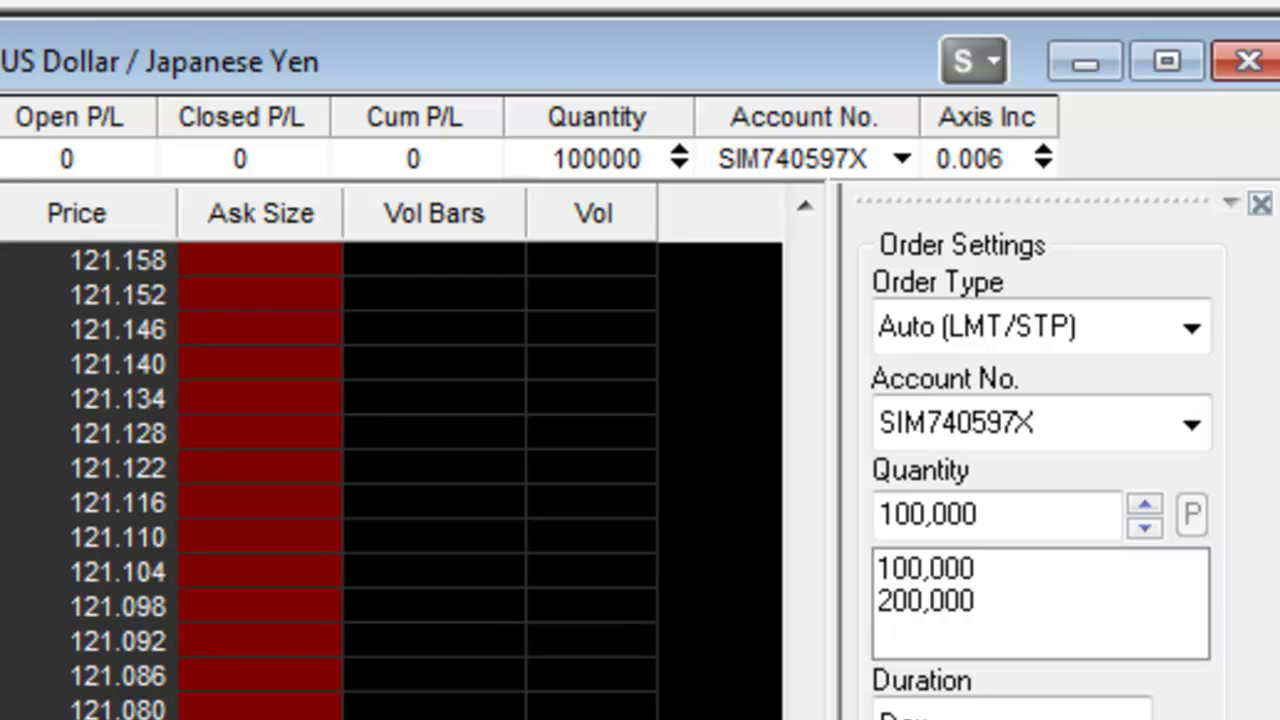
key("Up")
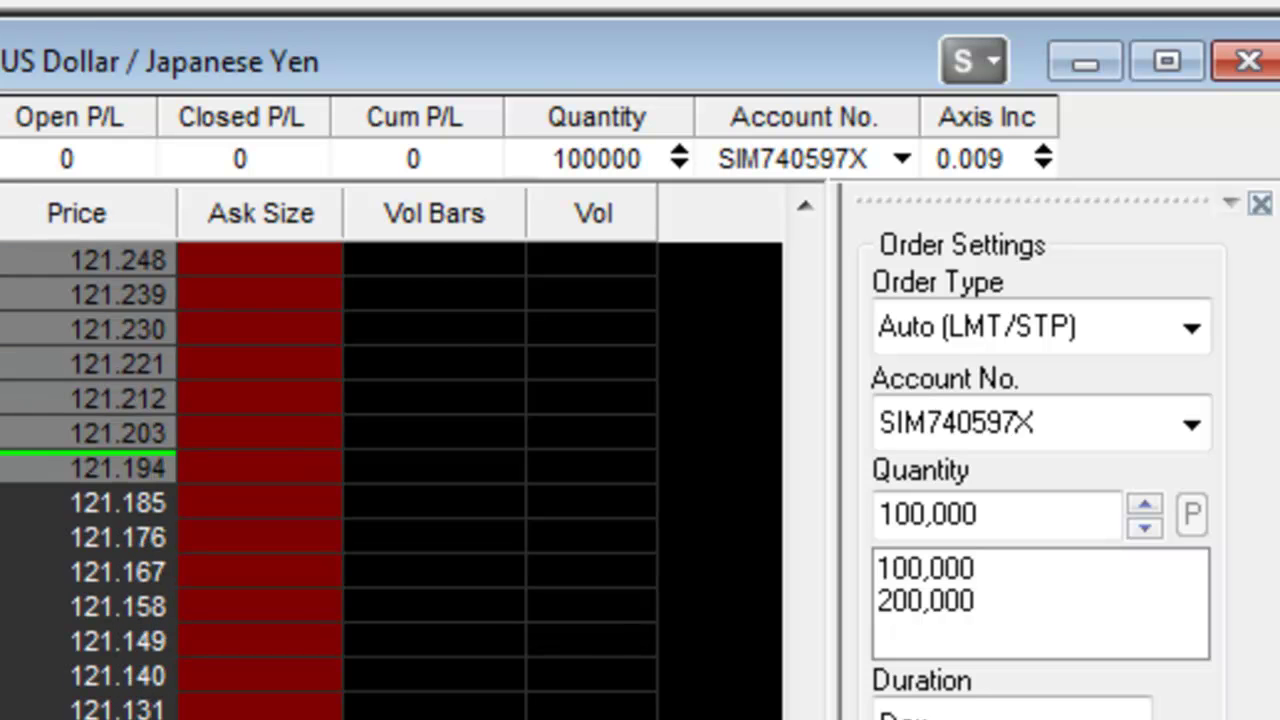
key("Up")
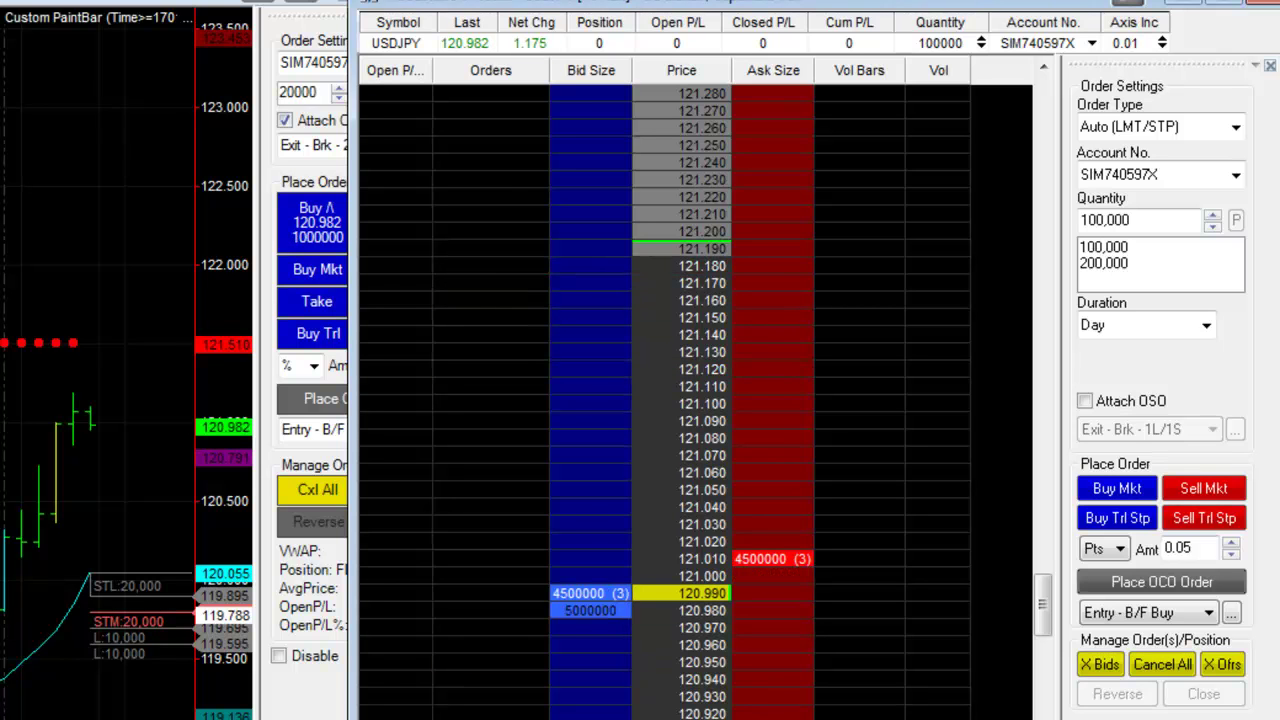
Step: Narrow the Matrix window and examine the existing sell stop and bracket orders around 119.800 in its price ladder
left_click_drag(354, 360, 390, 360)
left_click_drag(390, 283, 410, 283)
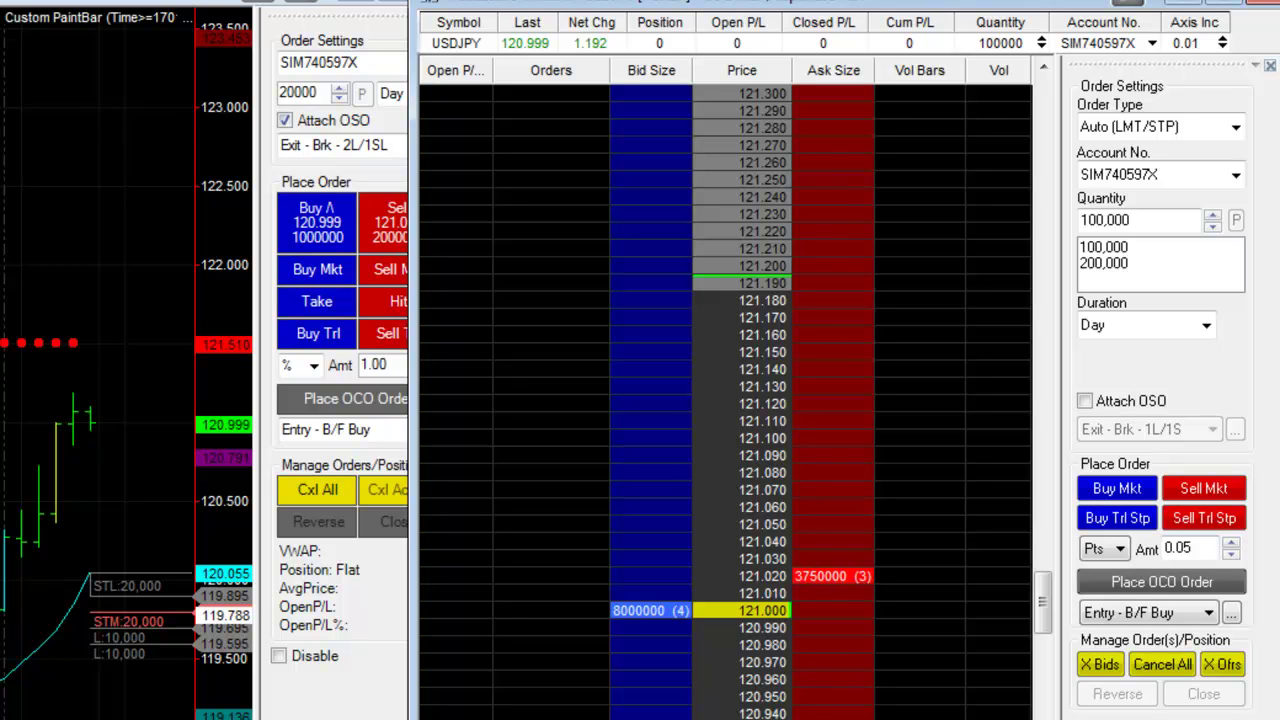
left_click(150, 518)
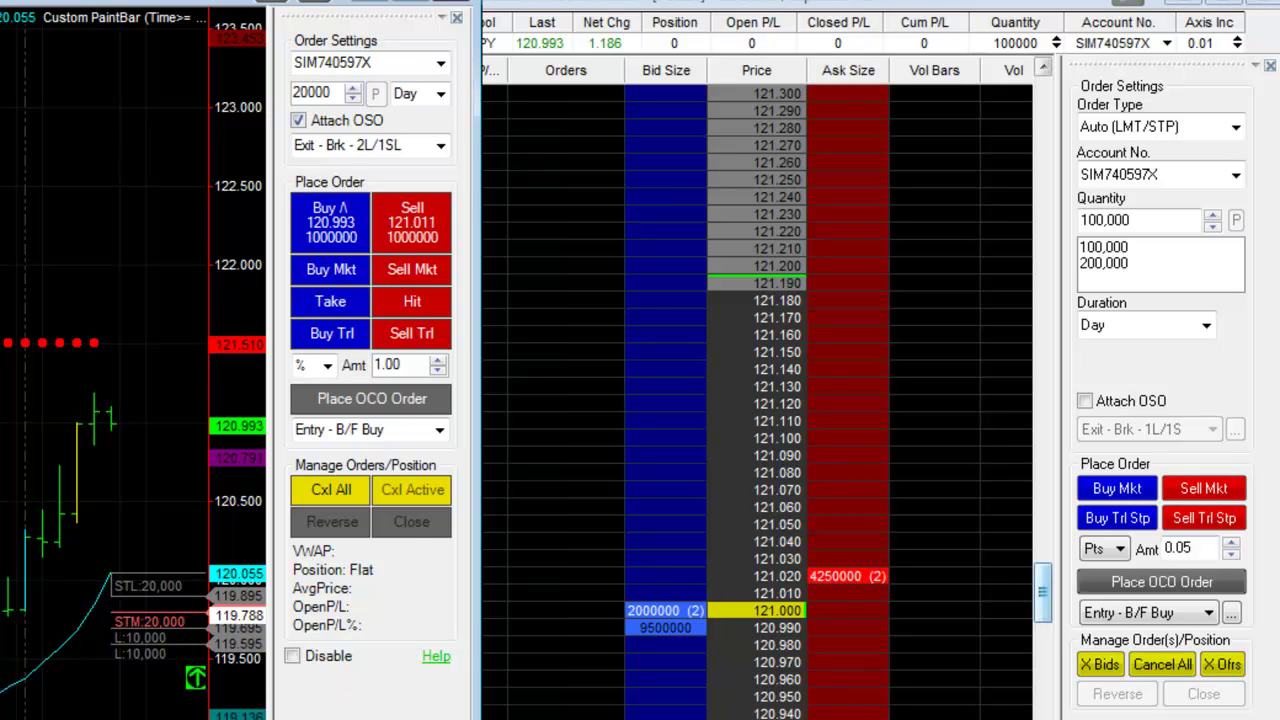
left_click_drag(1042, 592, 1042, 705)
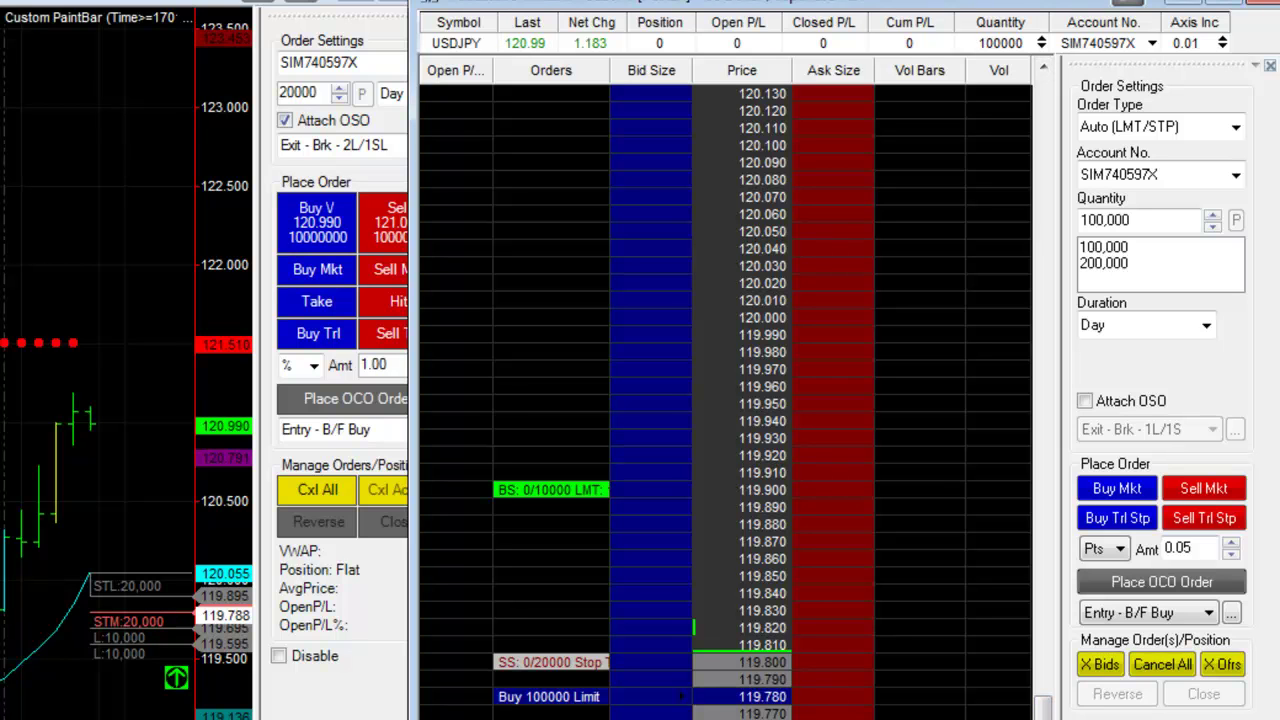
left_click(680, 696)
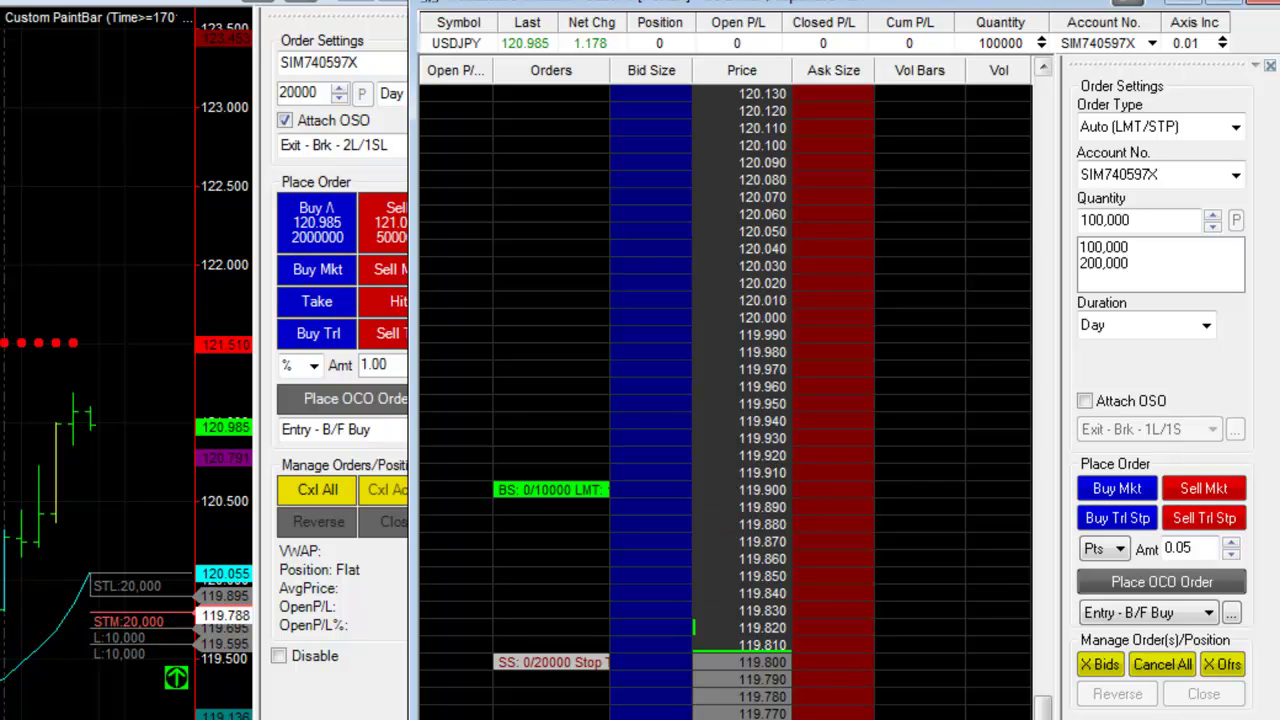
Step: Set the Matrix order quantity to 20,000 and enable Attach OSO with the Exit - Brk - 2L/1SL strategy
left_click_drag(1134, 220, 1078, 220)
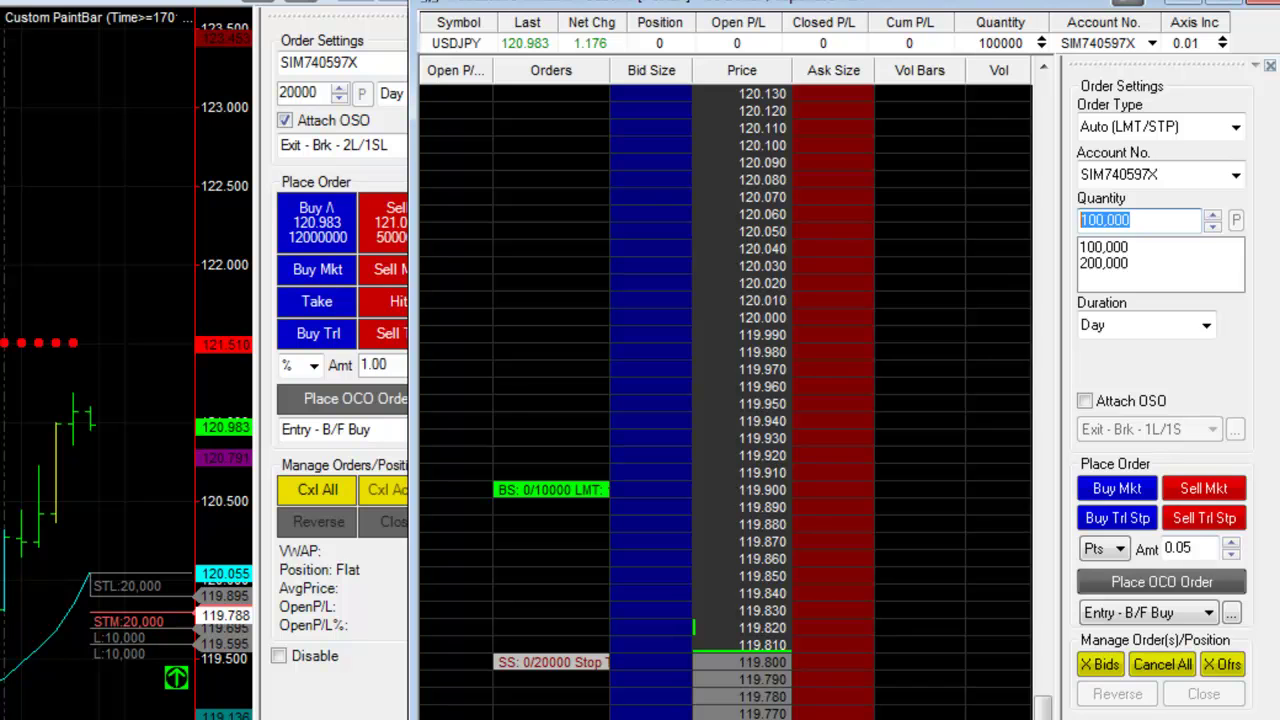
type("20")
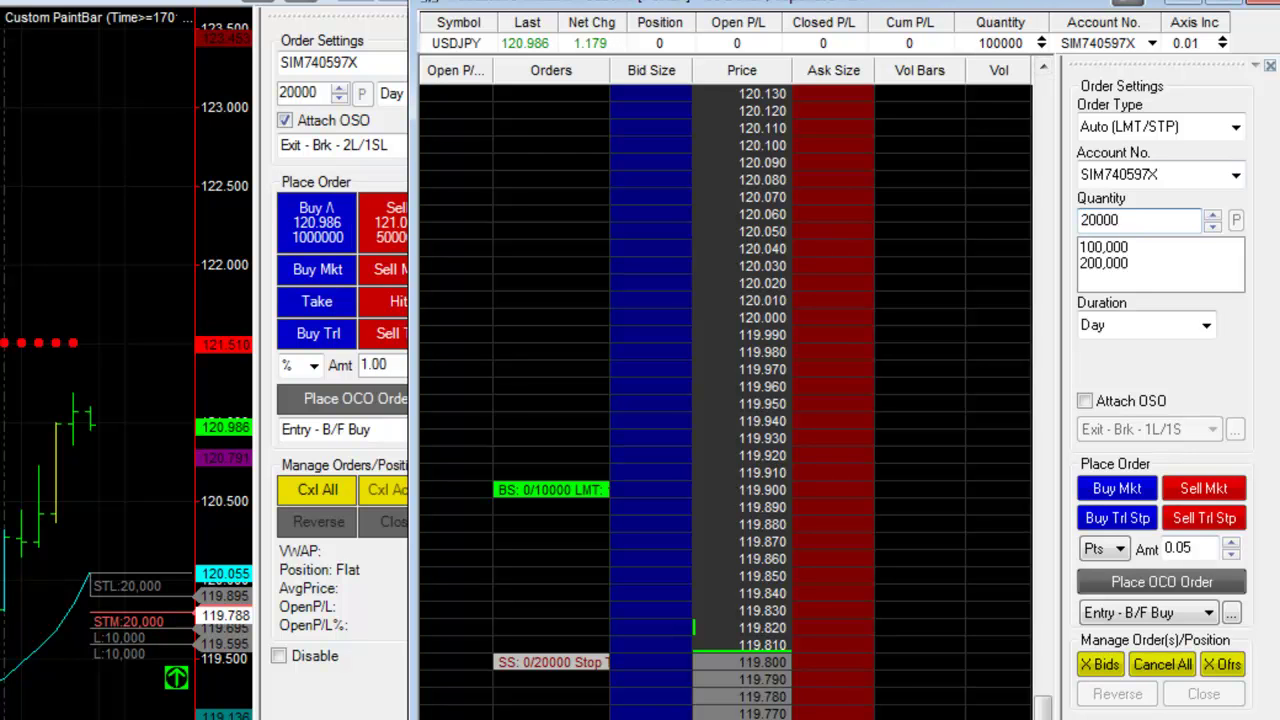
left_click(1085, 400)
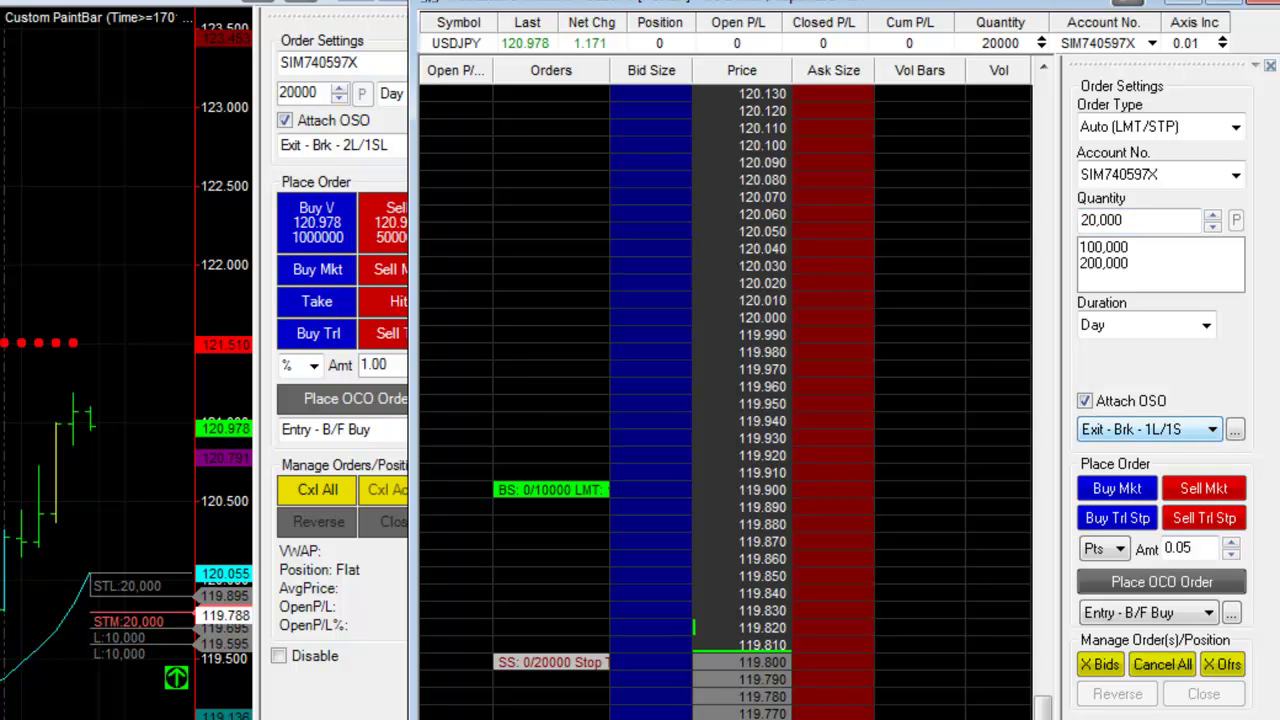
left_click(1211, 429)
key("Down")
key("Down")
key("Down")
key("Down")
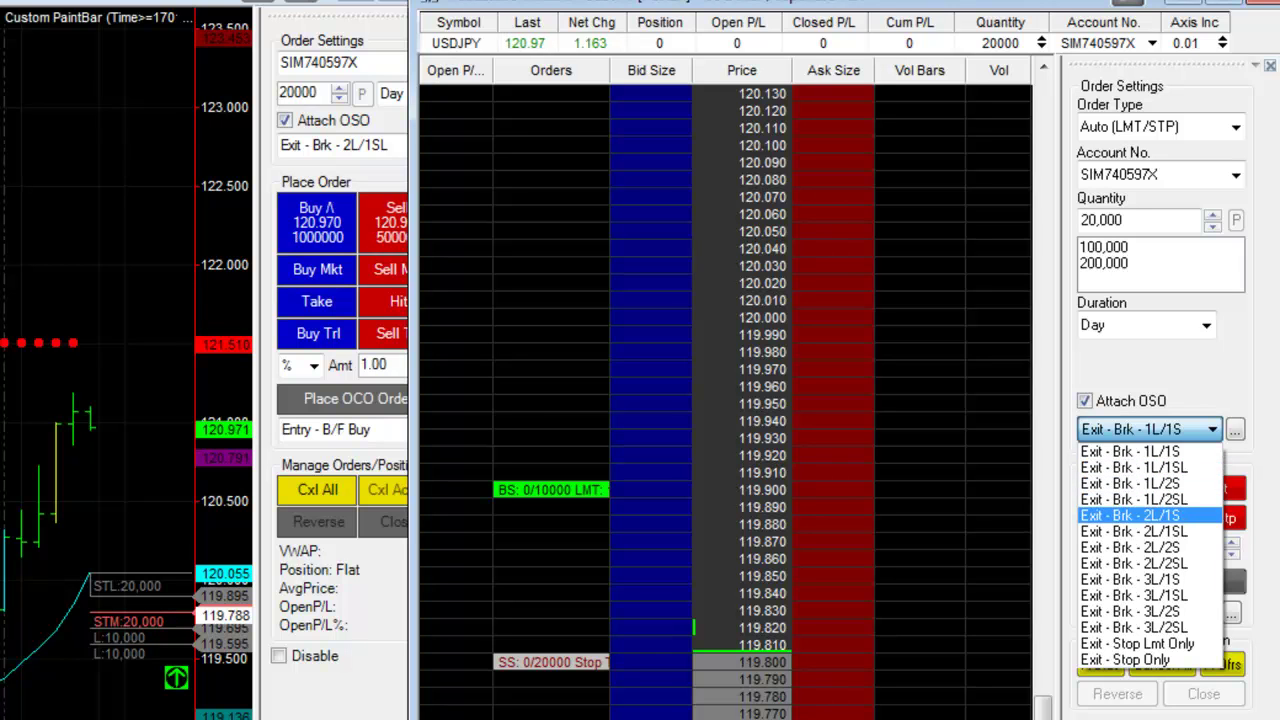
key("Down")
key("Return")
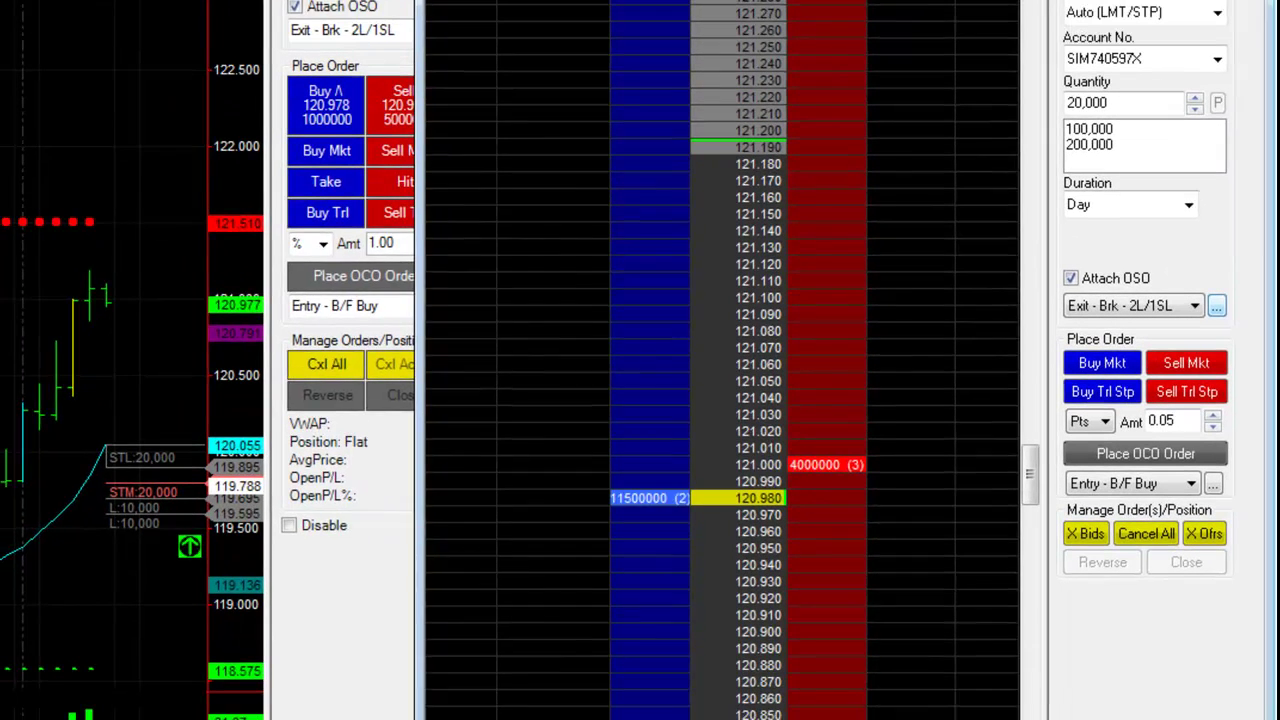
Step: Set the stop offset of both Stop Limit orders to 1000 in the attached exit strategy's OSO settings
left_click(1216, 306)
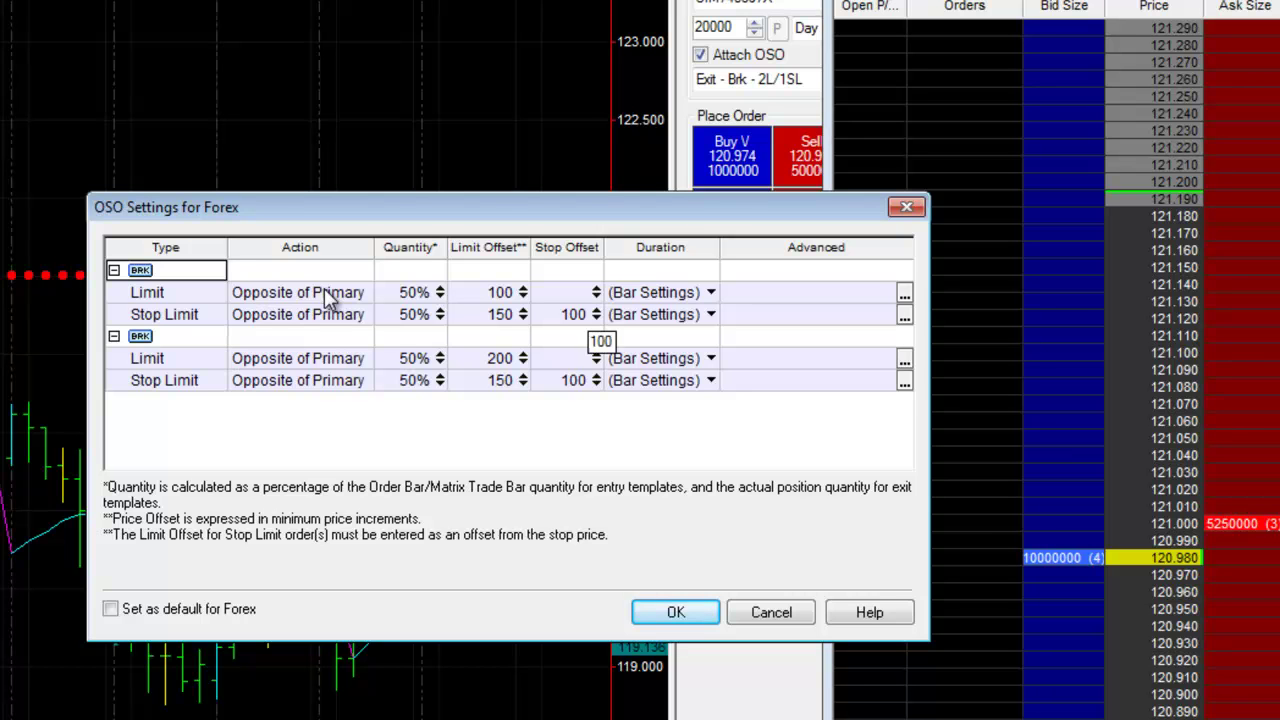
left_click(574, 314)
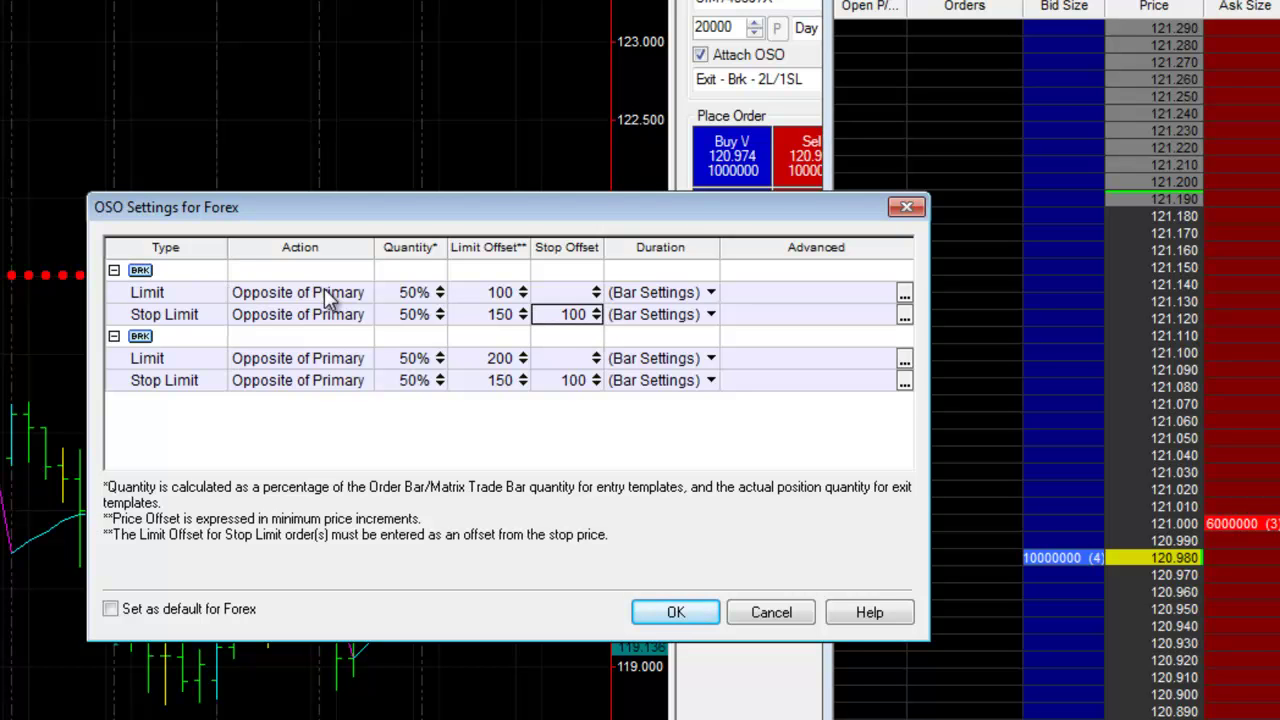
type("1")
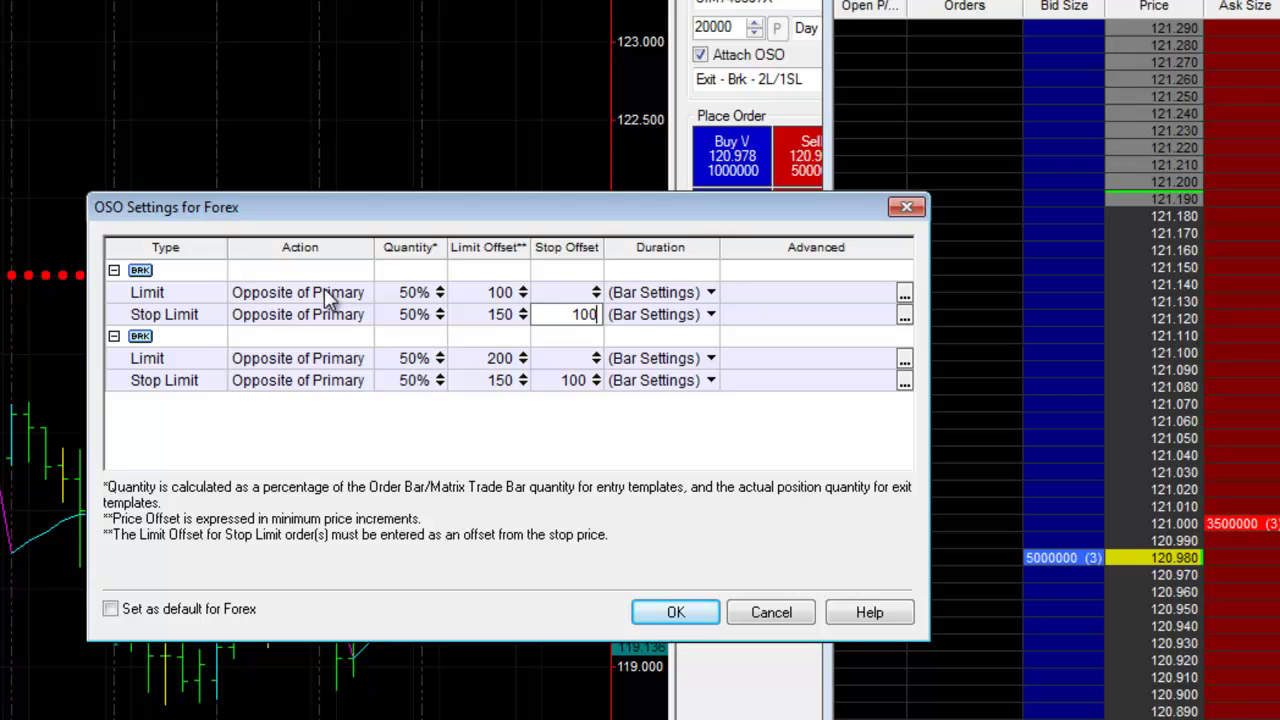
key("Tab")
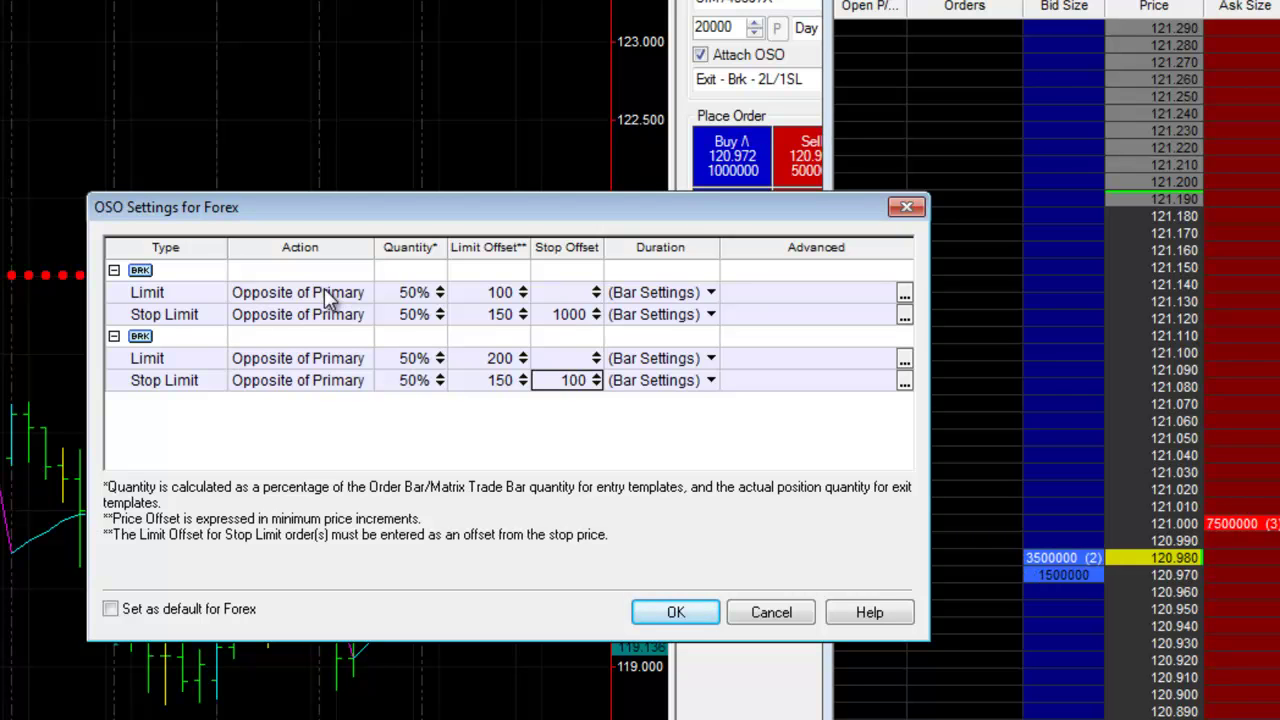
type("10")
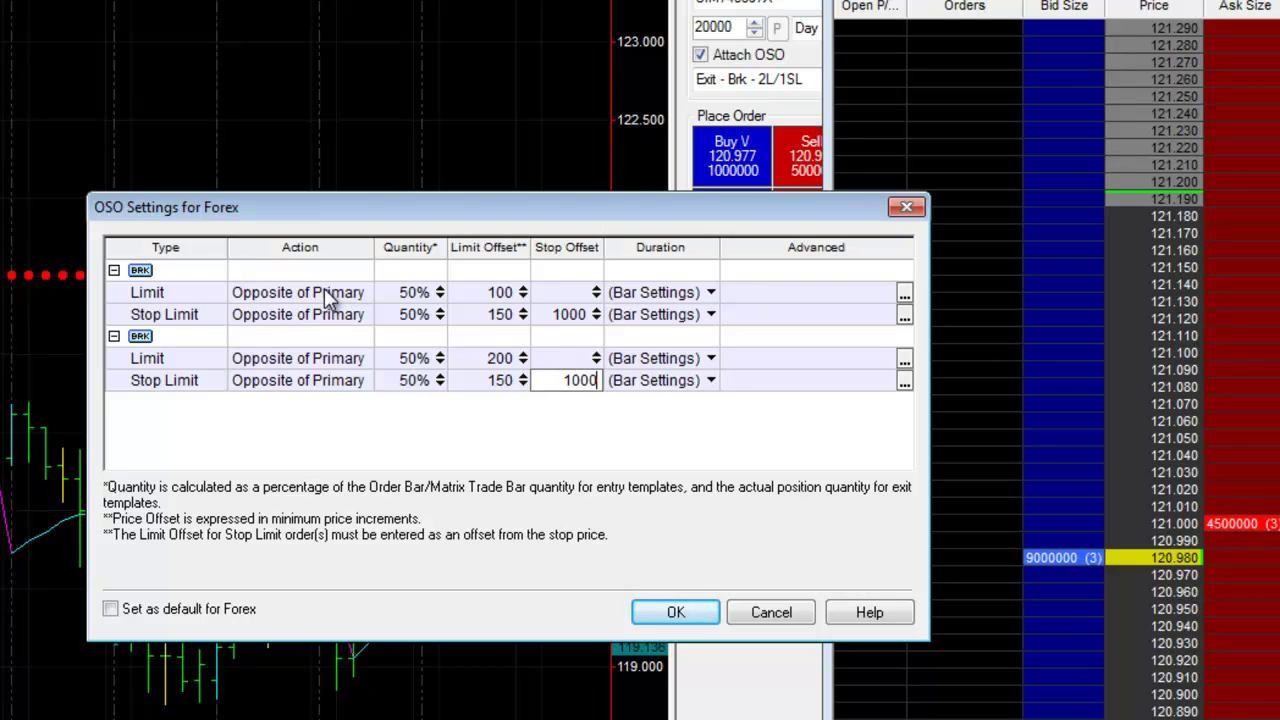
key("Tab")
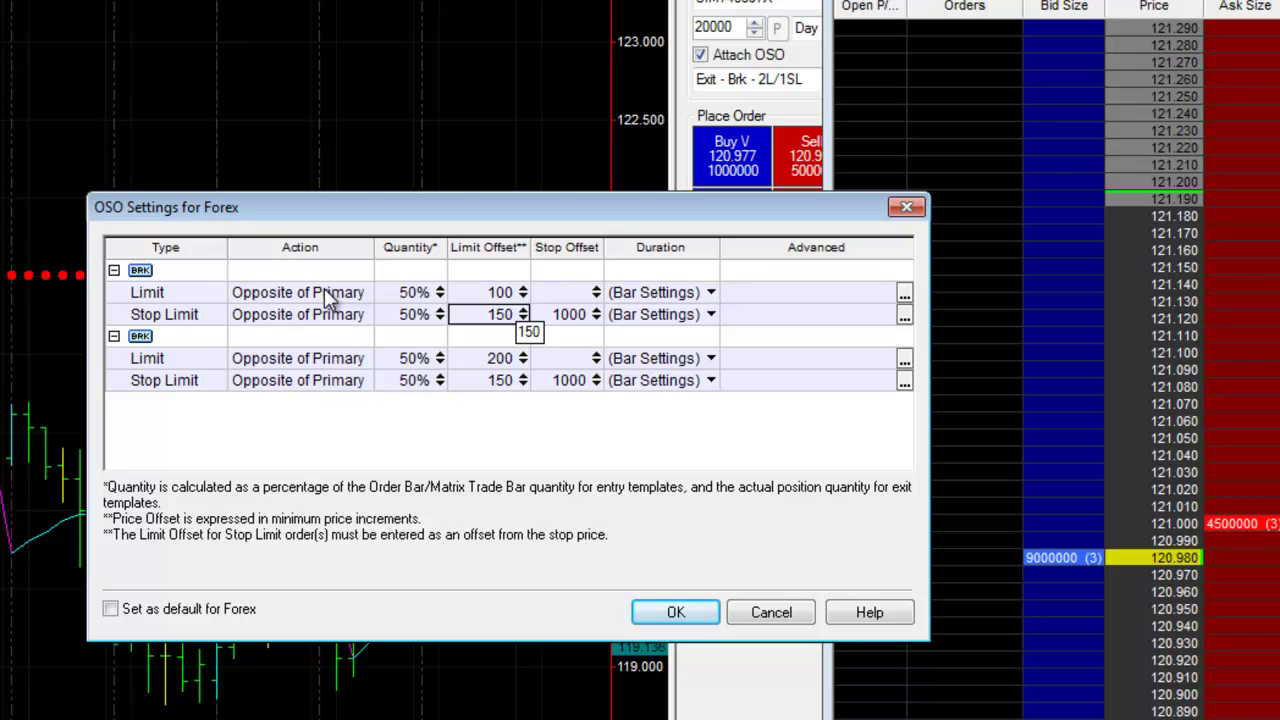
Step: Set the limit offsets of the first bracket's Stop Limit and Limit to 1000 and the second bracket's Limit to 2000, and accept the settings
type("1000")
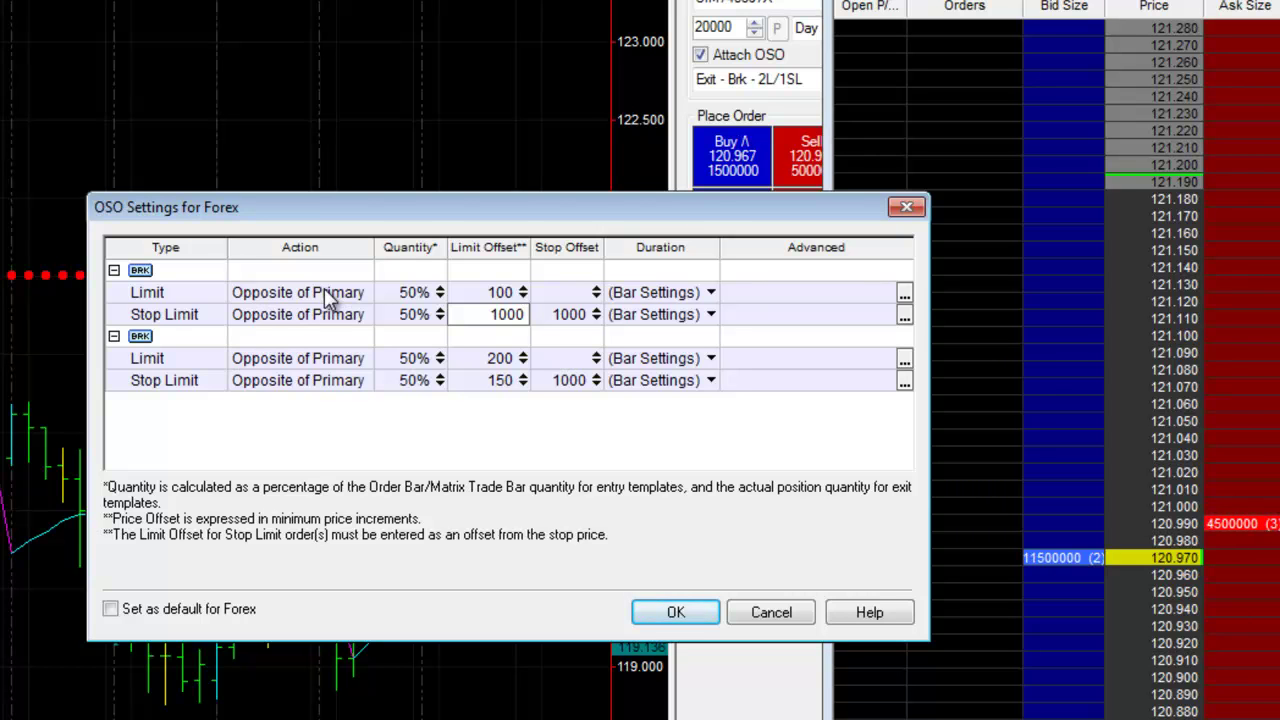
key("Up")
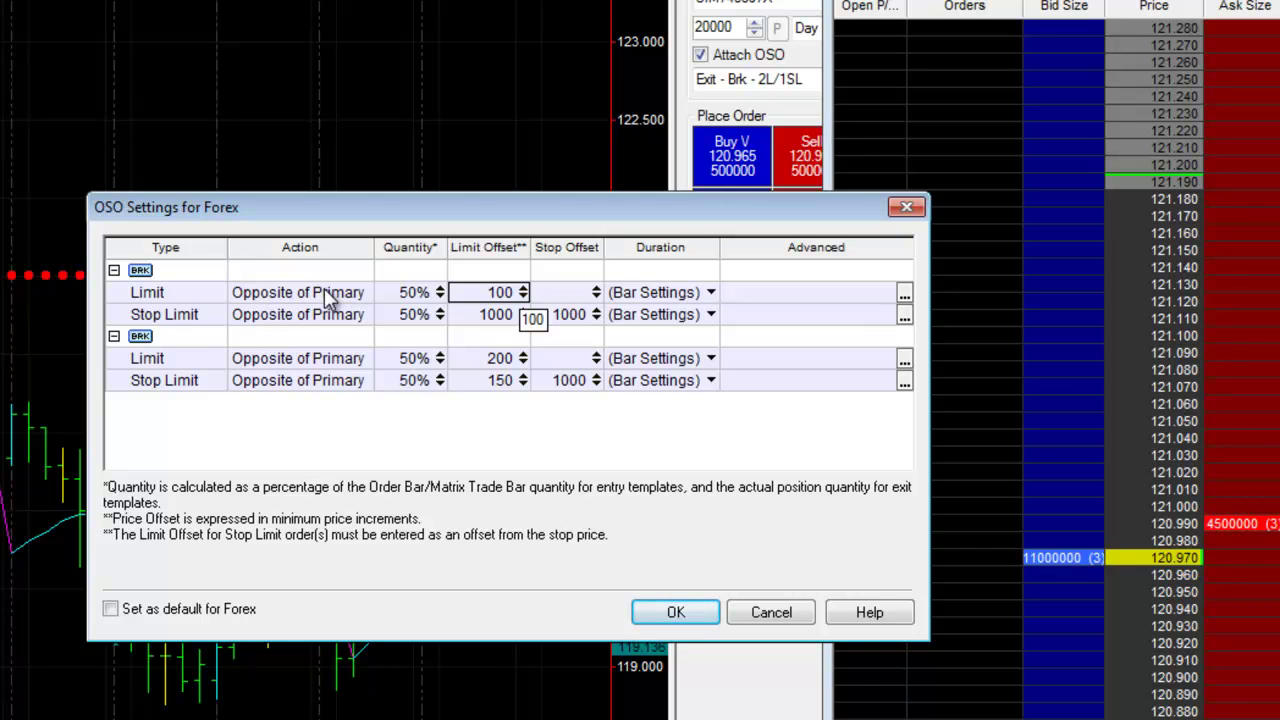
type("100")
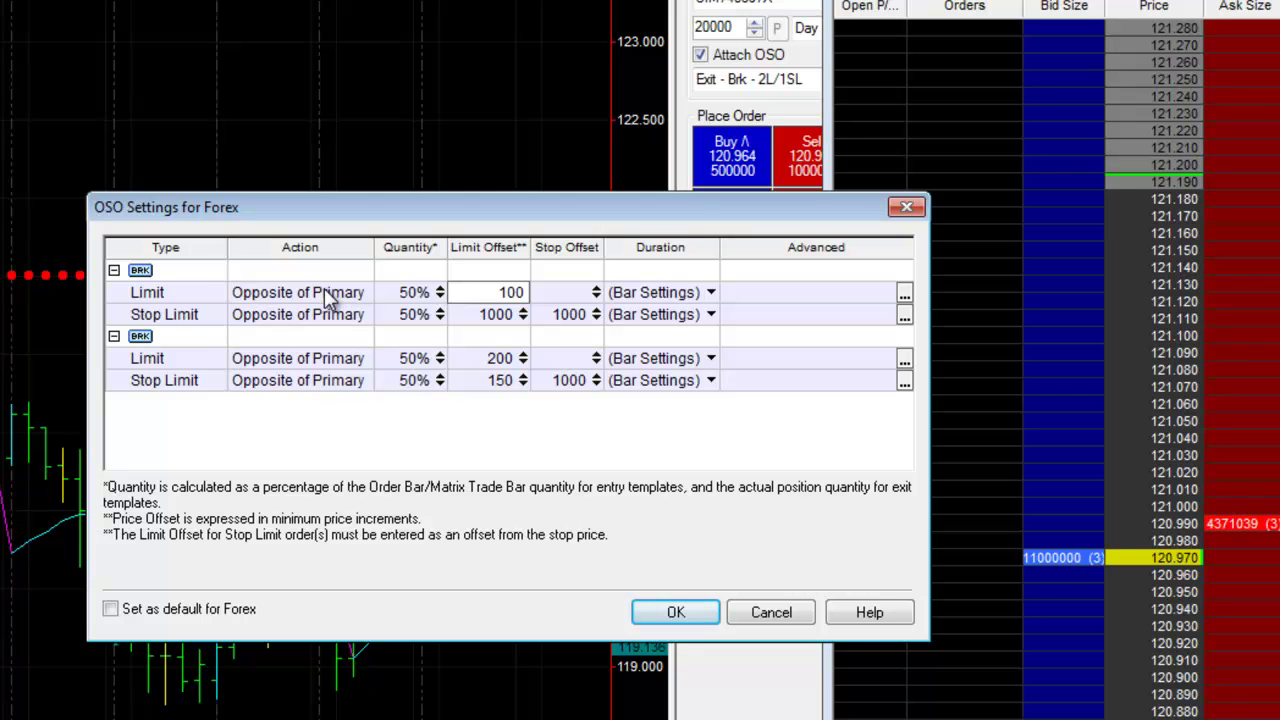
type("0")
left_click(508, 358)
type("2")
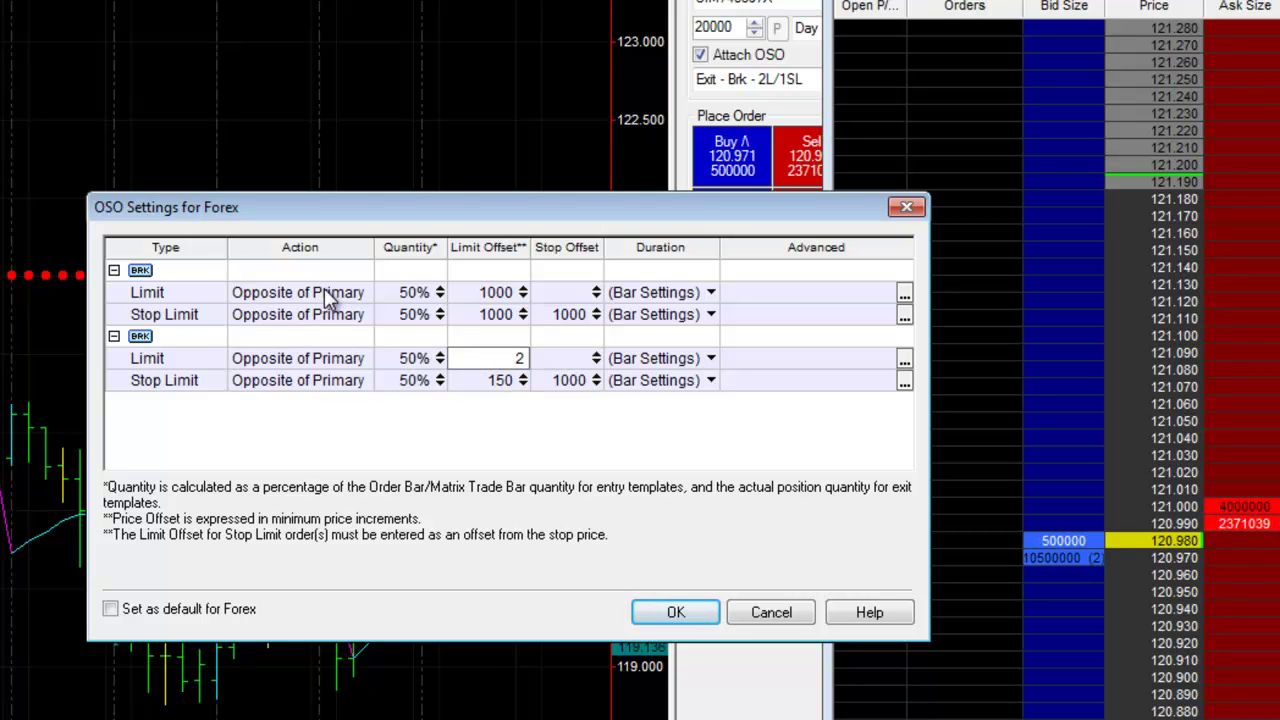
type("000")
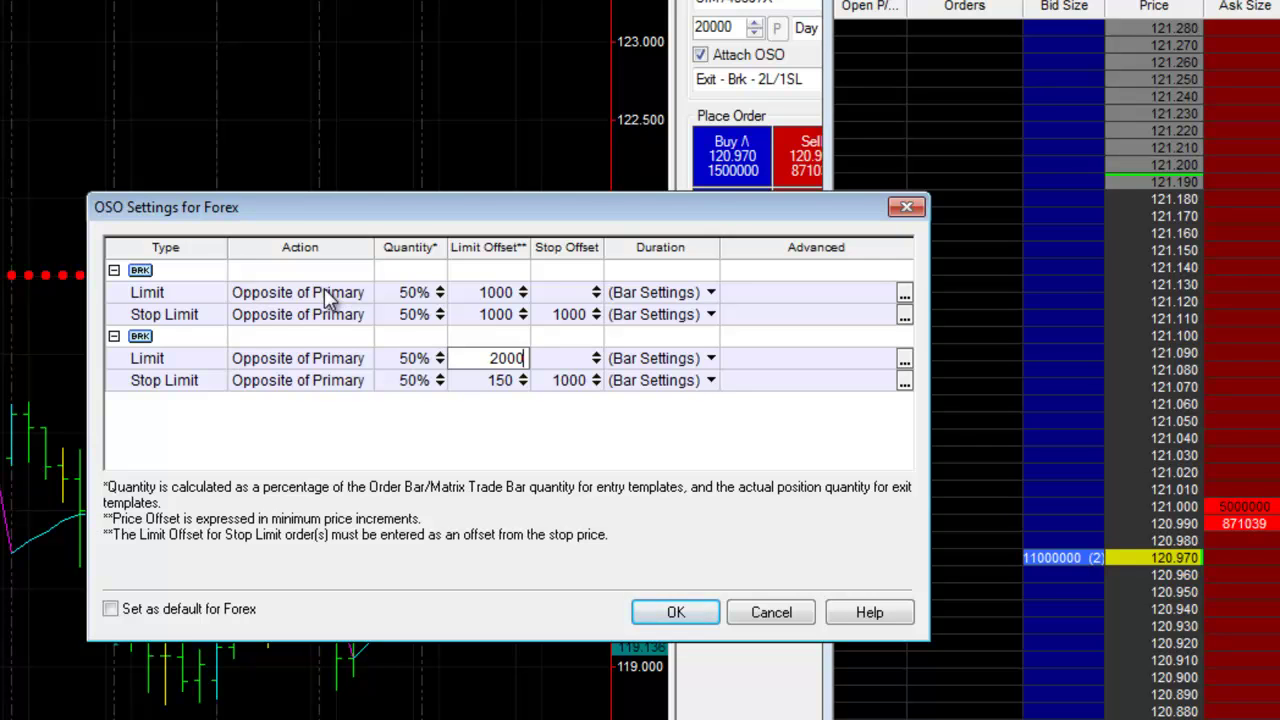
key("Return")
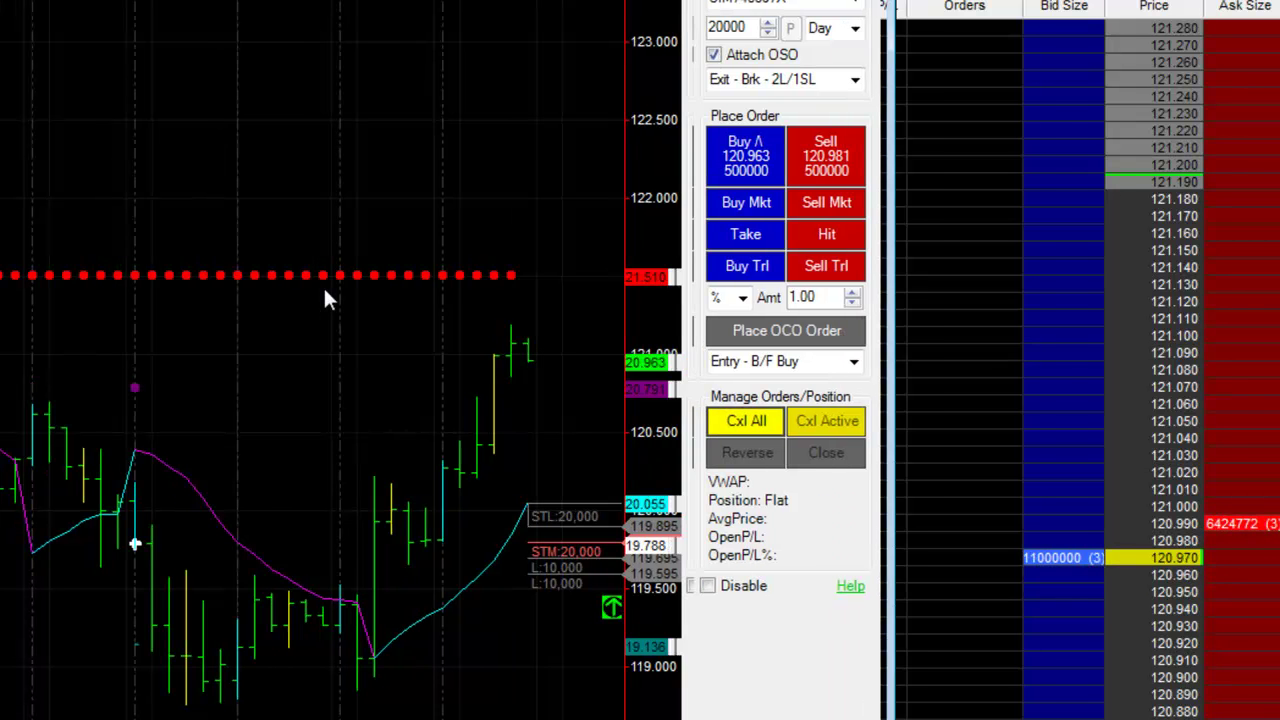
Step: Cancel all existing USDJPY orders and place a stop market order in the Matrix to sell 20,000 at 119.770 with its attached bracket exits
key("space")
key("Return")
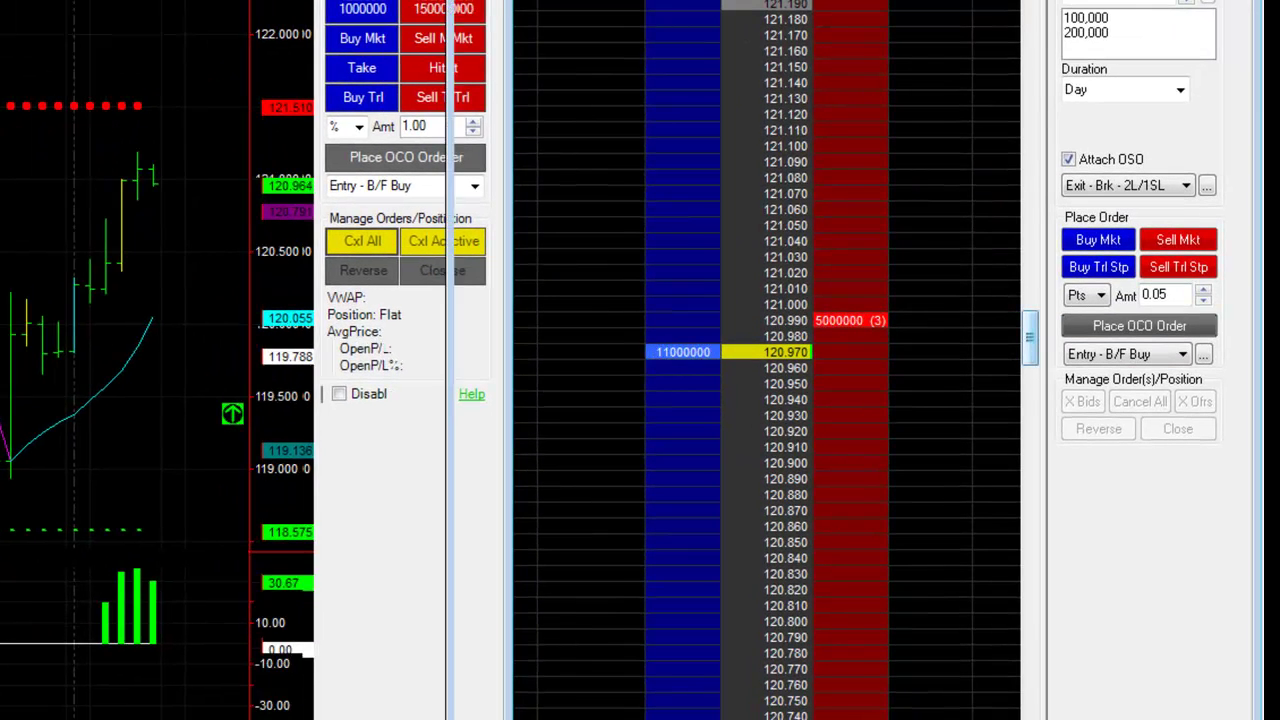
left_click_drag(1030, 338, 1030, 374)
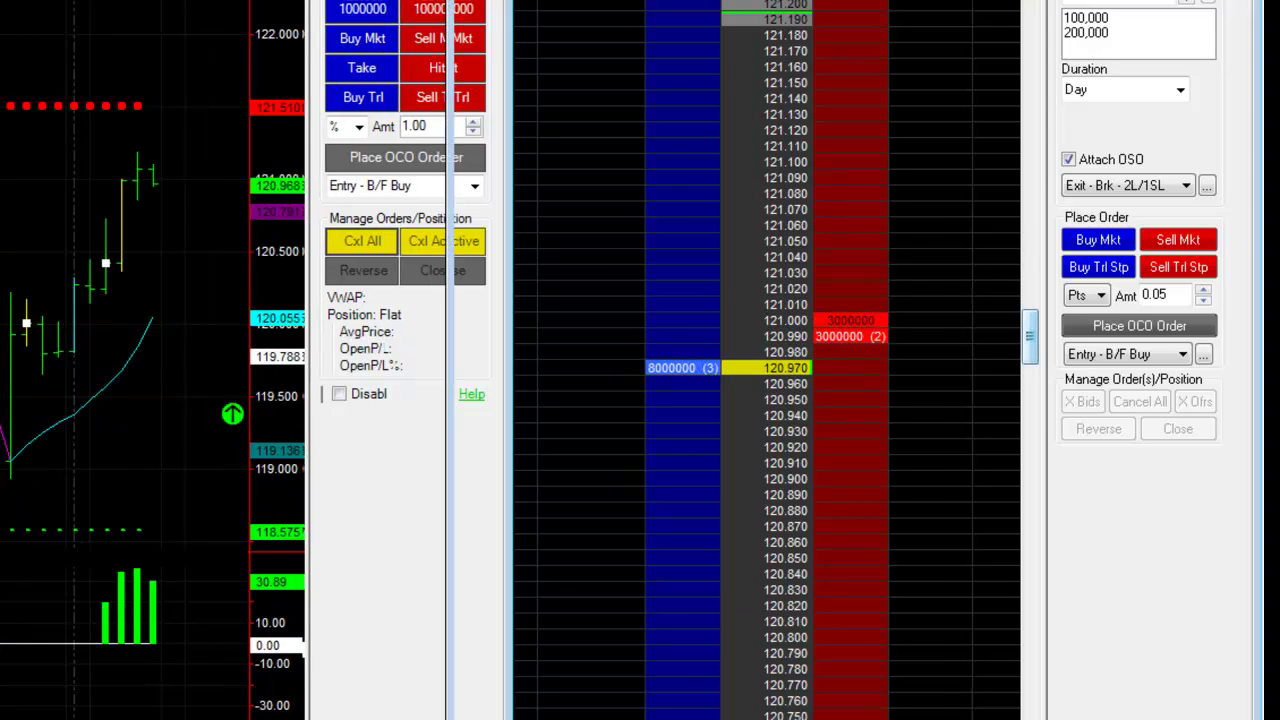
left_click_drag(1029, 336, 1029, 470)
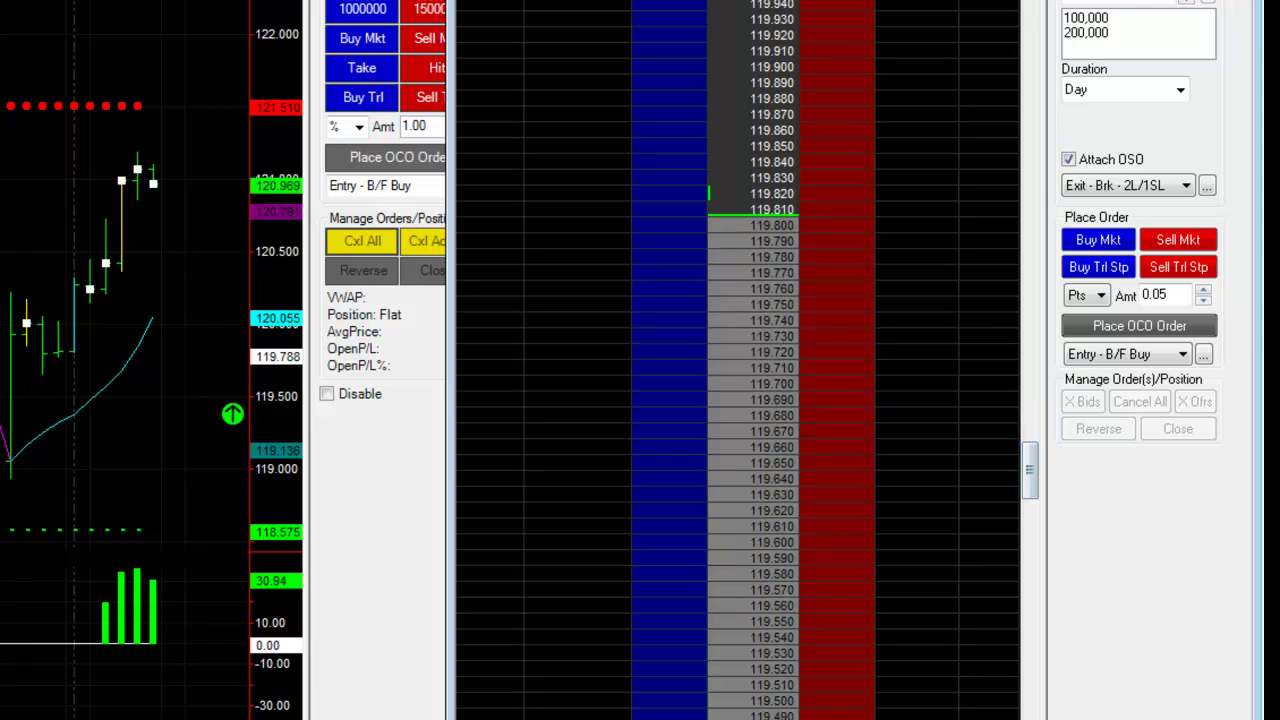
left_click(837, 272)
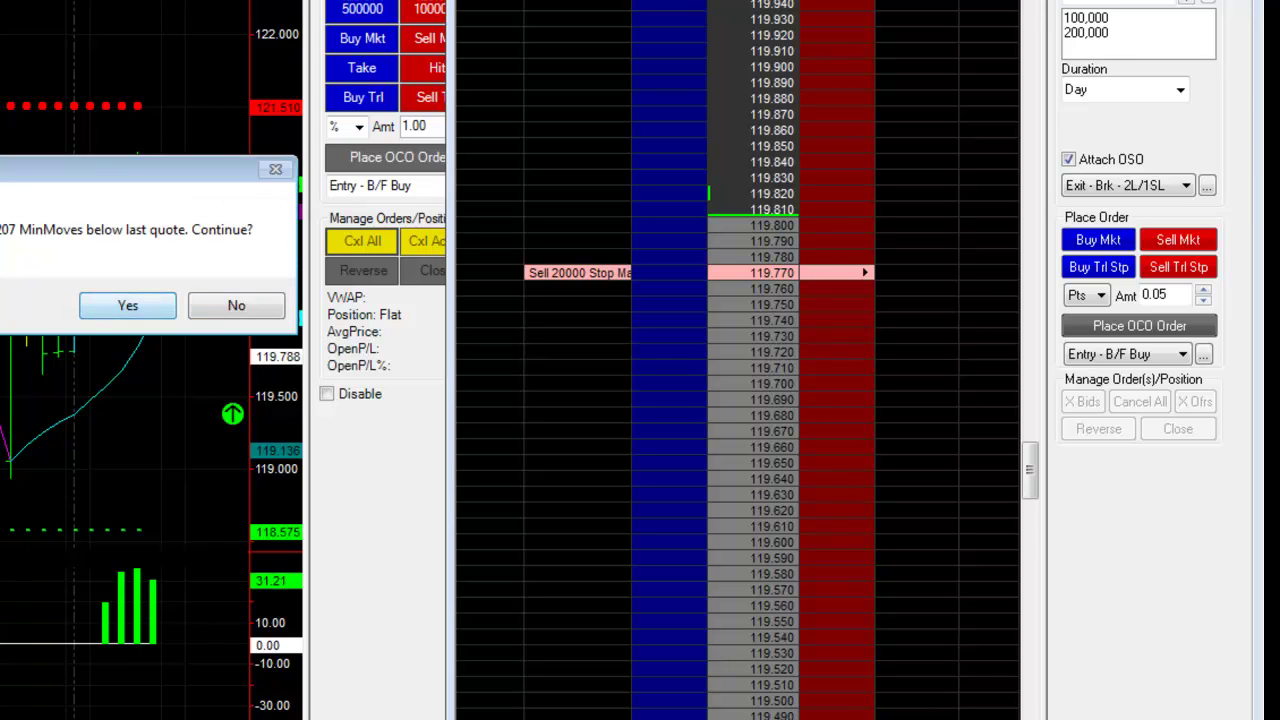
key("Return")
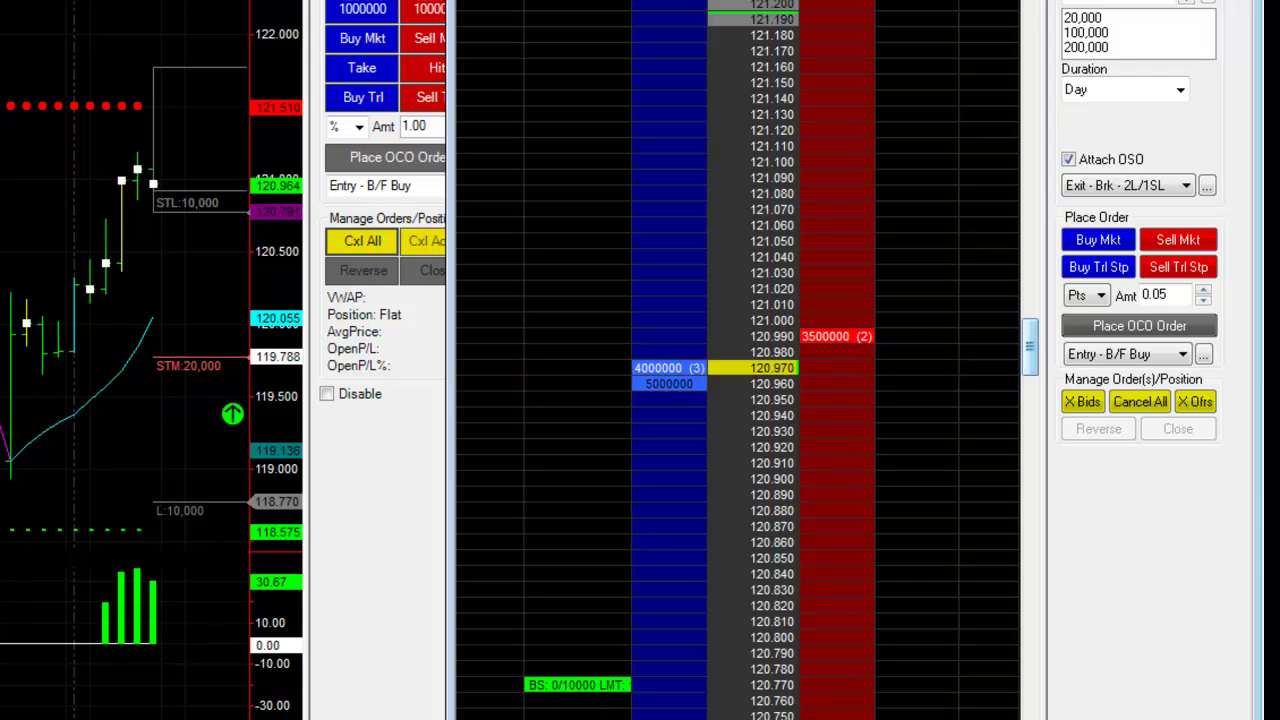
scroll(715, 360, "down", 10)
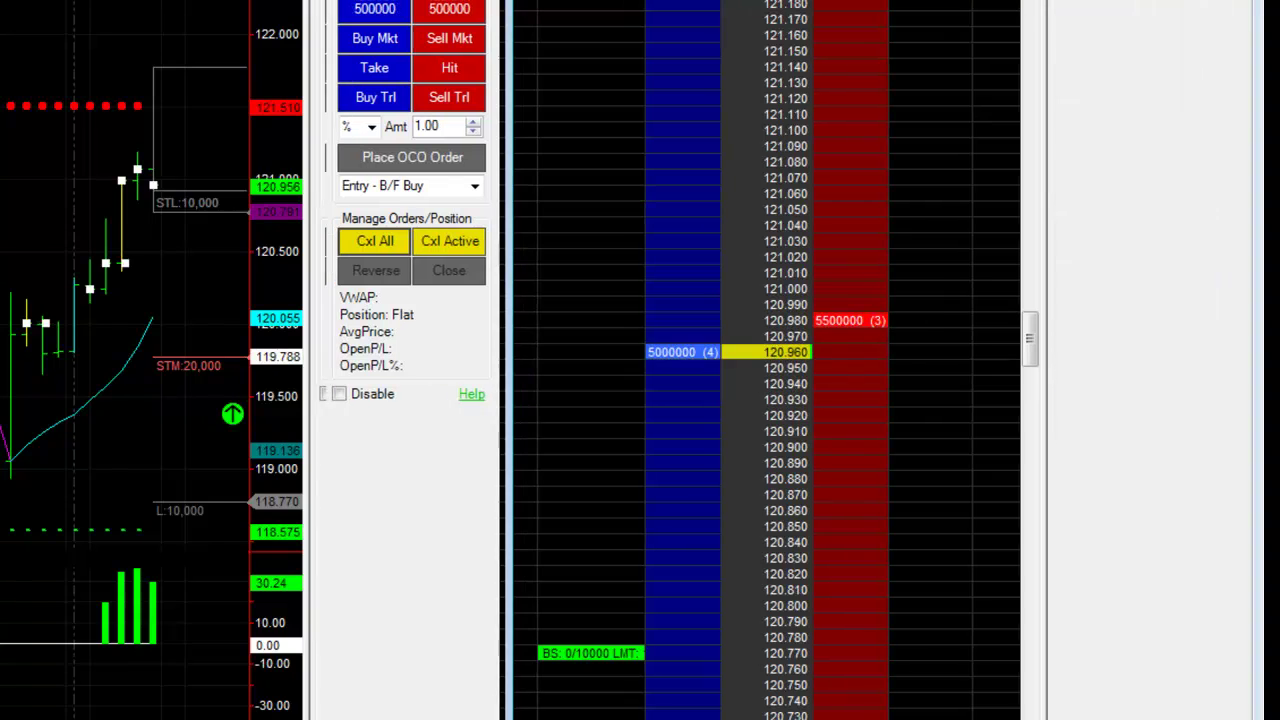
Step: Move both 10,000 stop limit exit orders on the chart up to the red dotted level at 121.510 and accept the replacements
left_click_drag(200, 212, 200, 115)
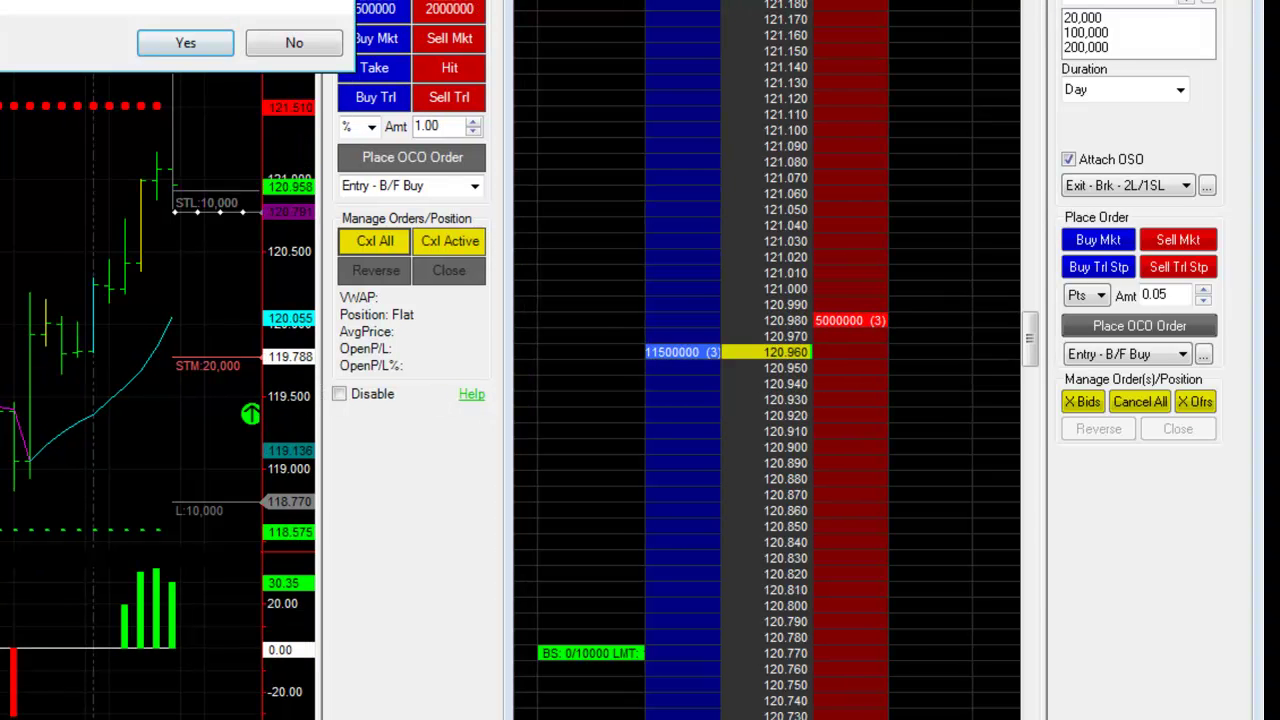
left_click(185, 43)
key("Return")
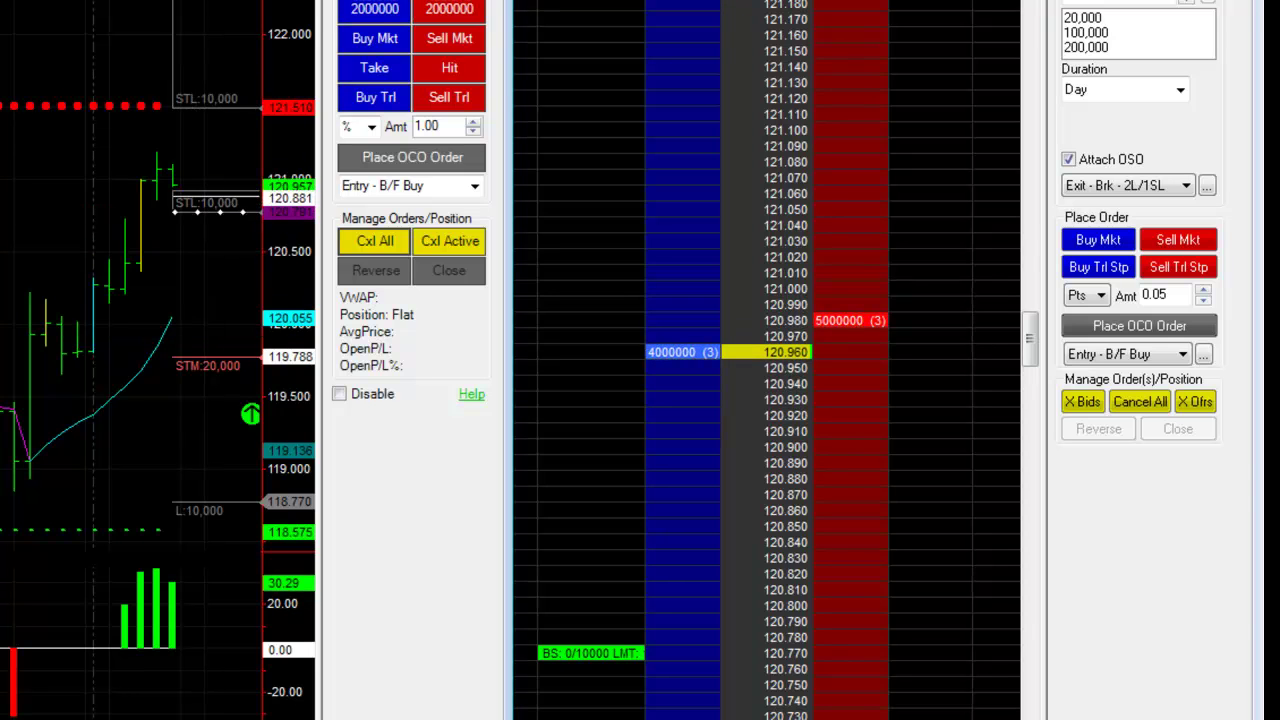
left_click_drag(216, 131, 216, 107)
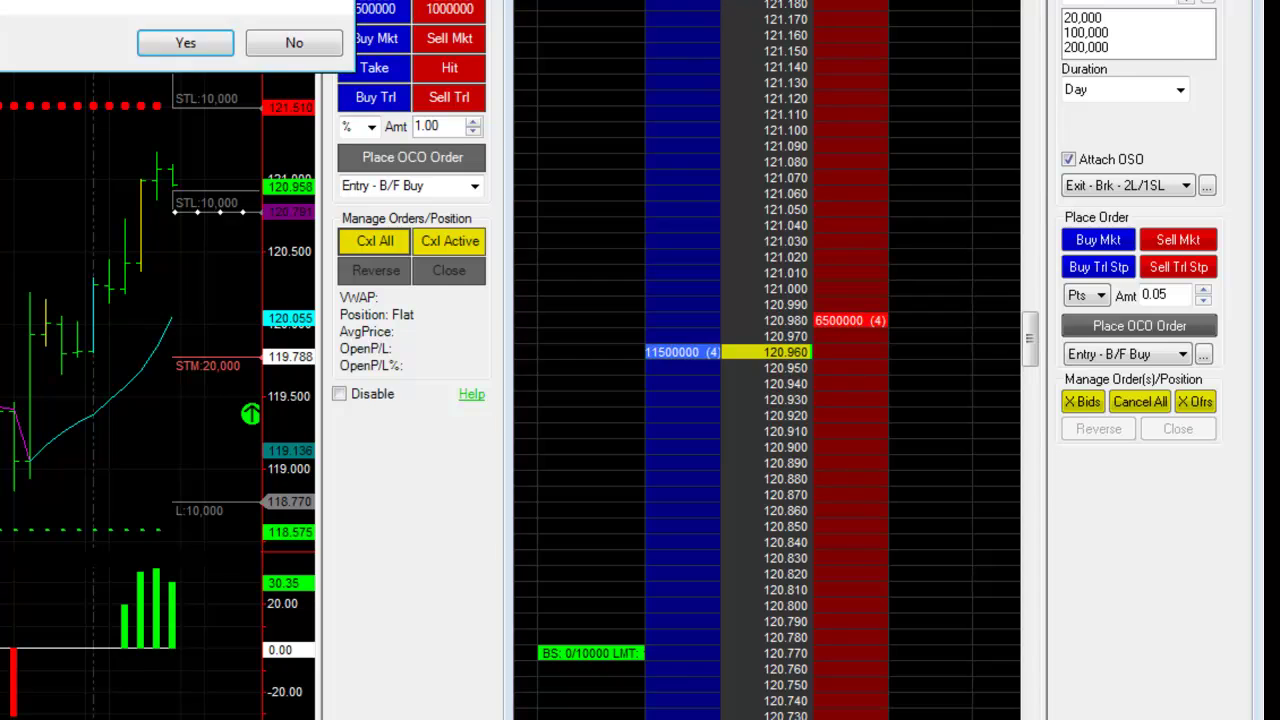
key("Return")
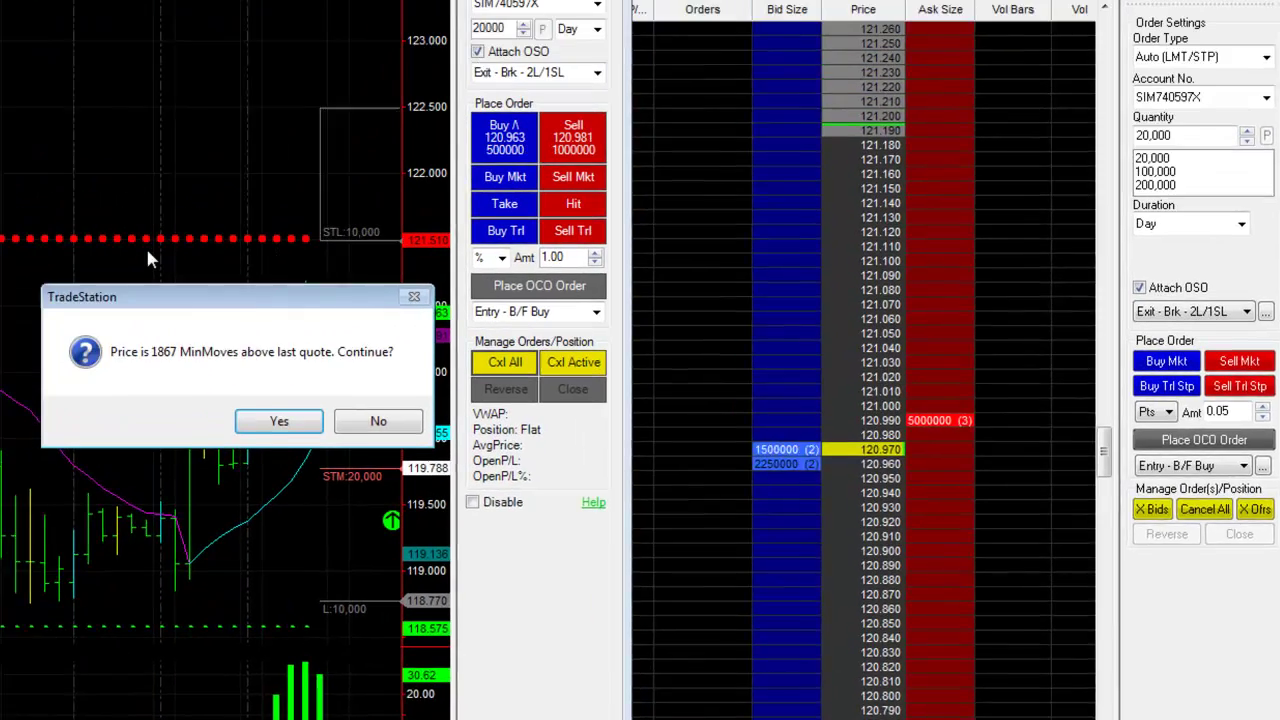
key("Return")
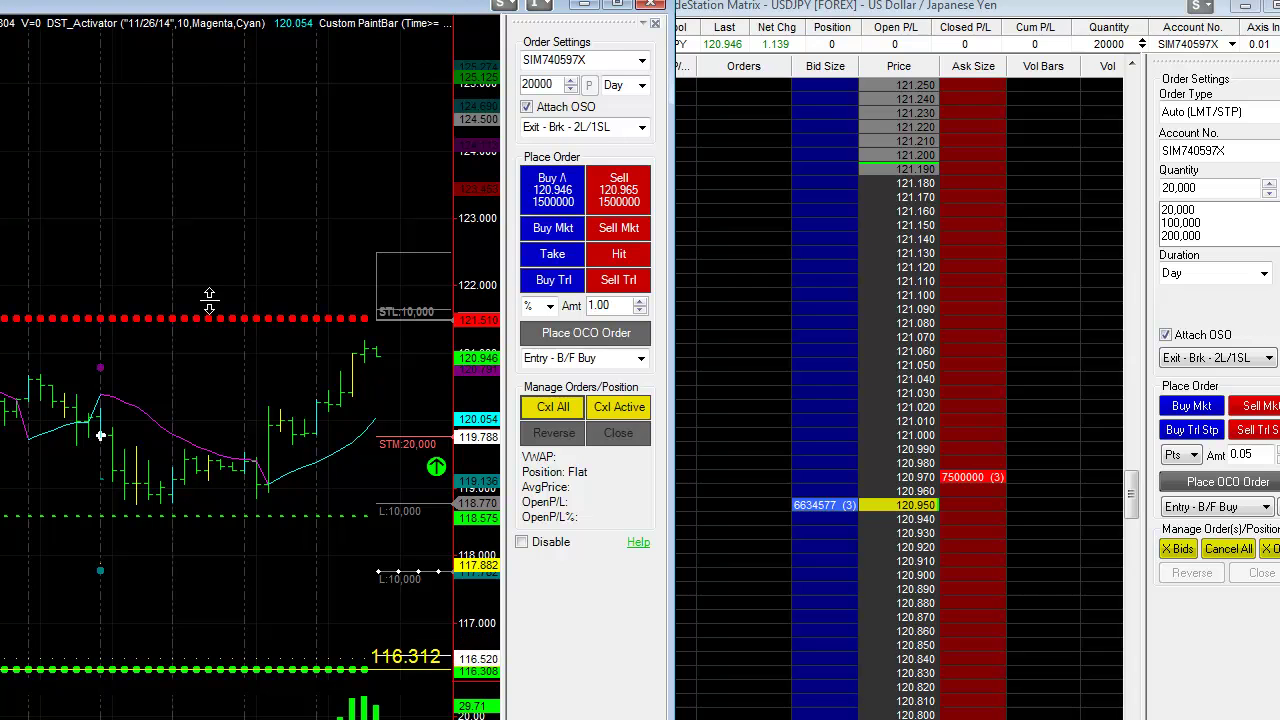
Step: Move the second bracket's 10,000 buy limit to the lower green dotted level near 116.3, replacing it at offset -3.458
left_click(209, 298)
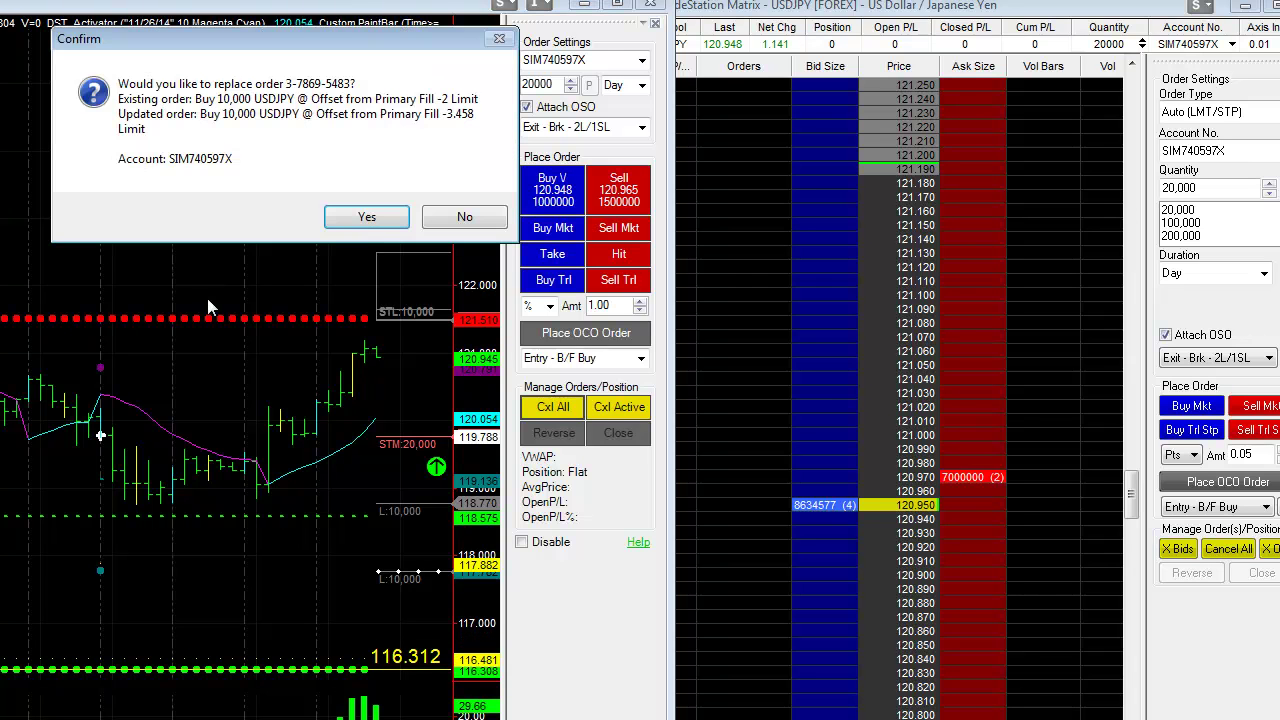
key("Return")
key("Return")
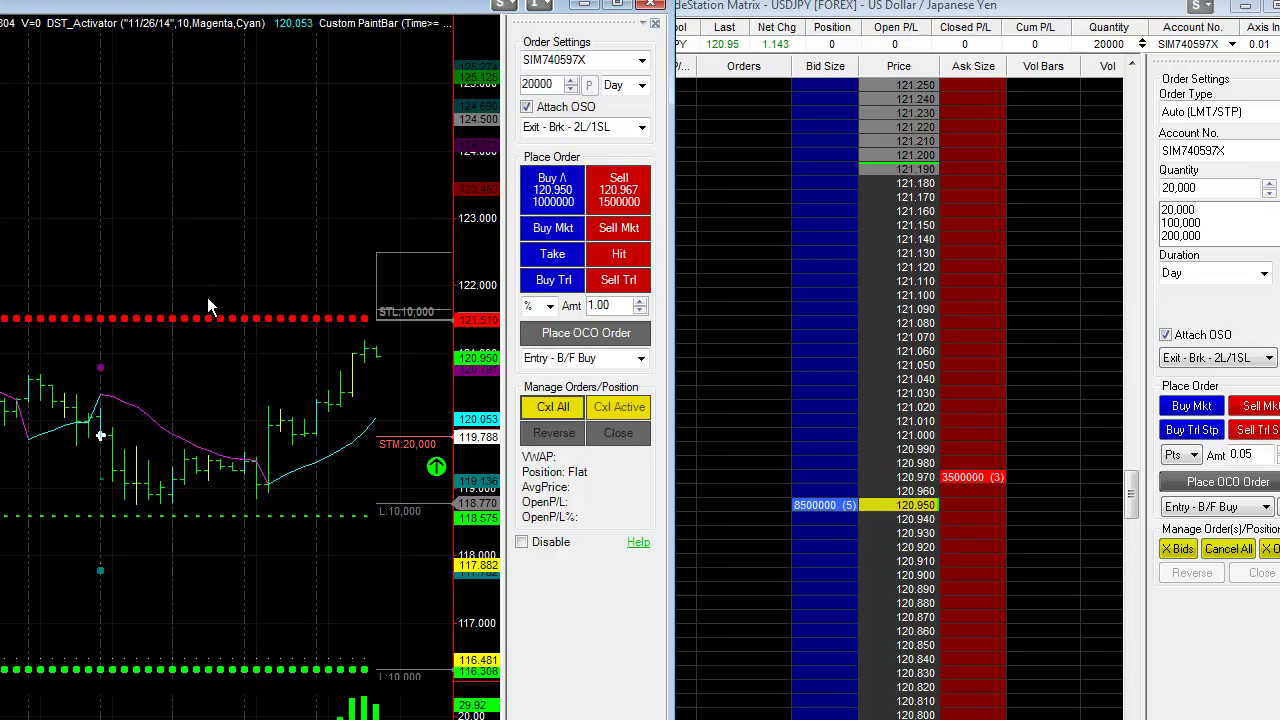
Step: Move the first bracket's 10,000 buy limit on the chart, replacing it at offset -0.952 from the primary fill
left_click(400, 502)
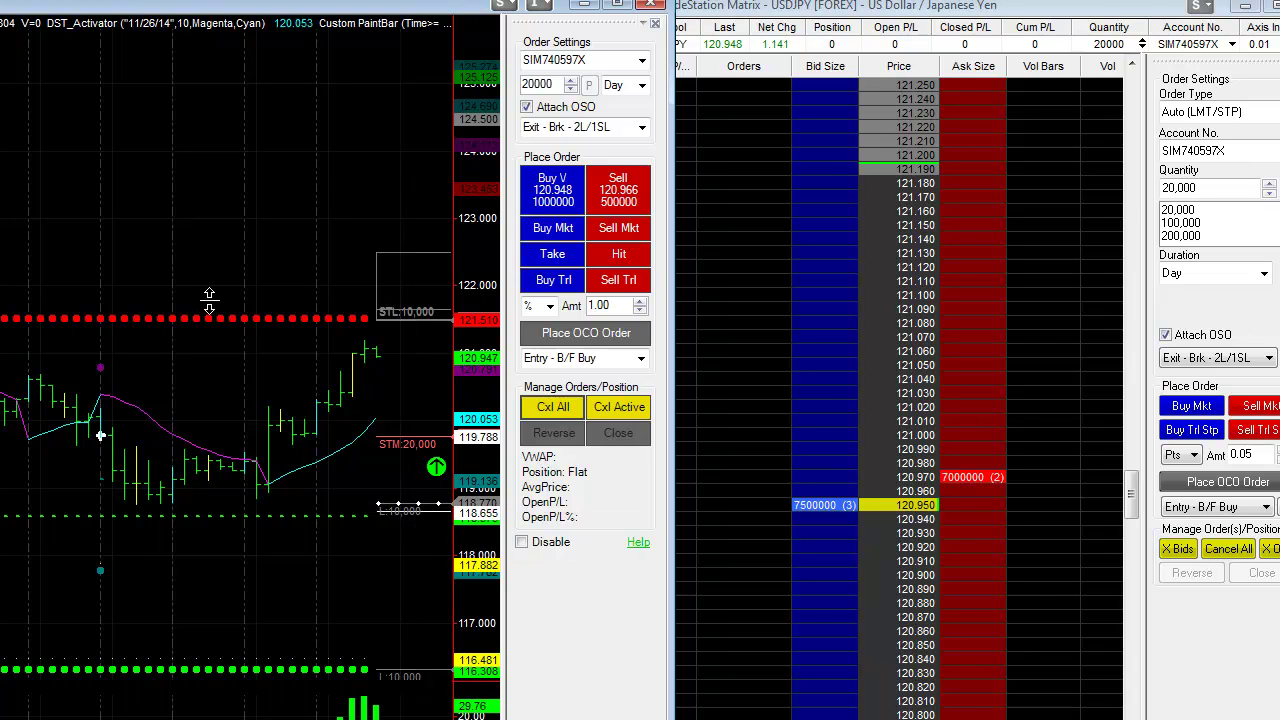
left_click_drag(400, 515, 400, 499)
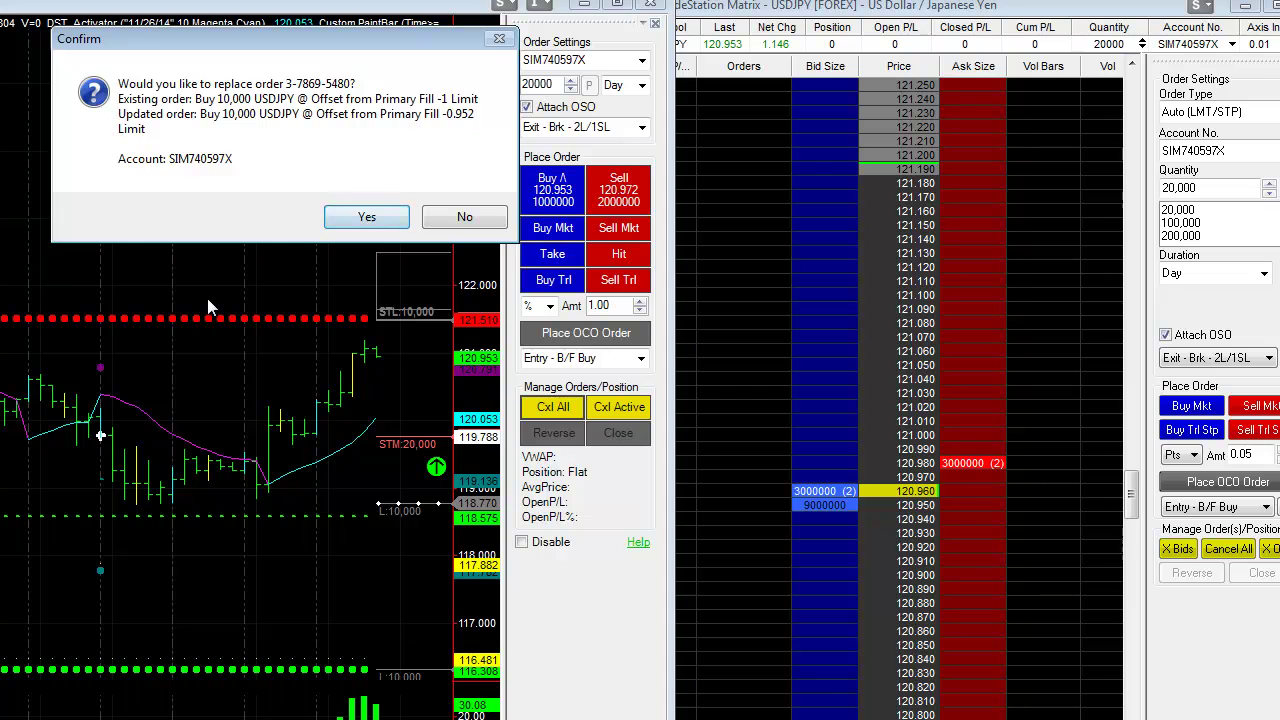
key("Return")
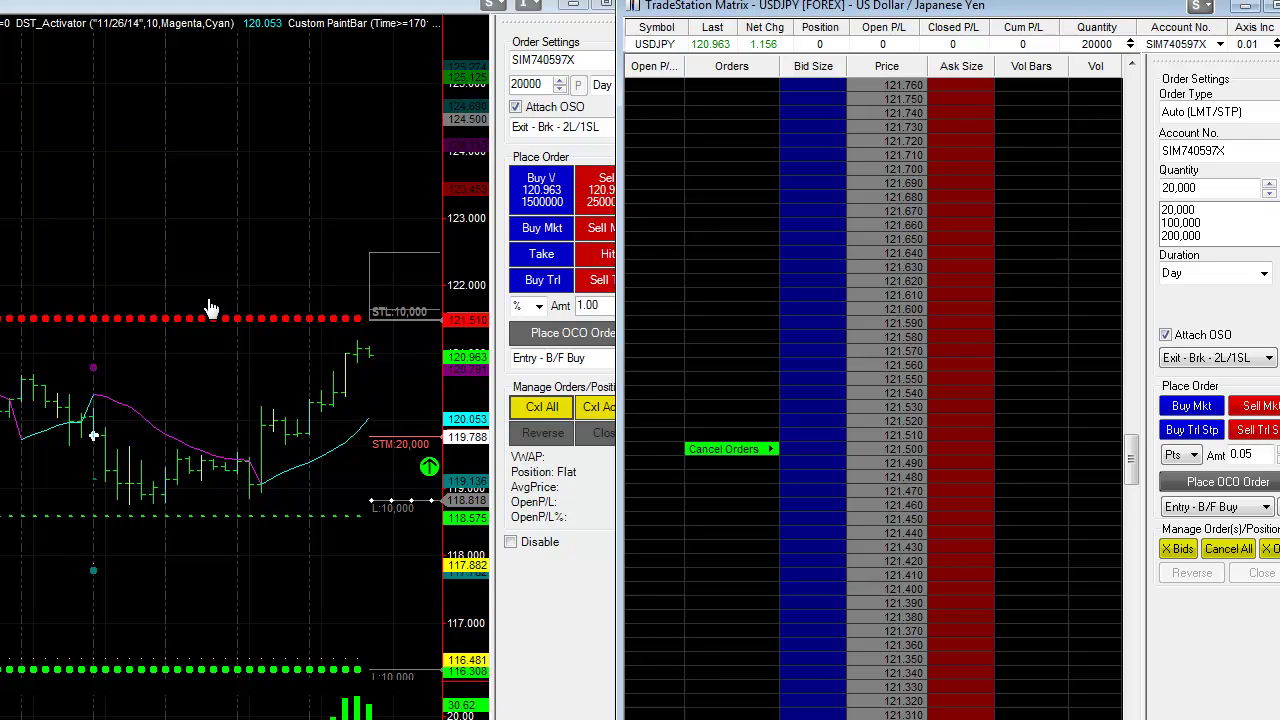
Step: Move the 10,000 stop limit exits at 121.500 in the Matrix to 121.530 and accept the replacement
left_click(208, 299)
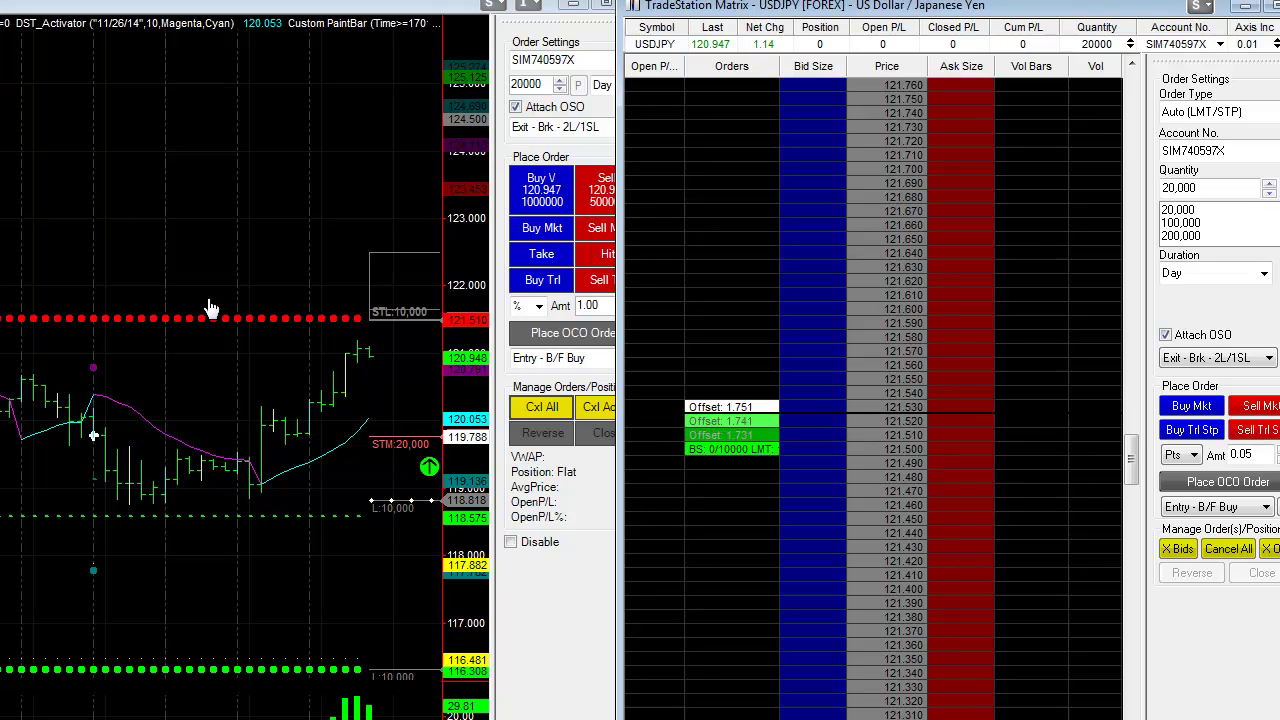
left_click(208, 307)
key("Return")
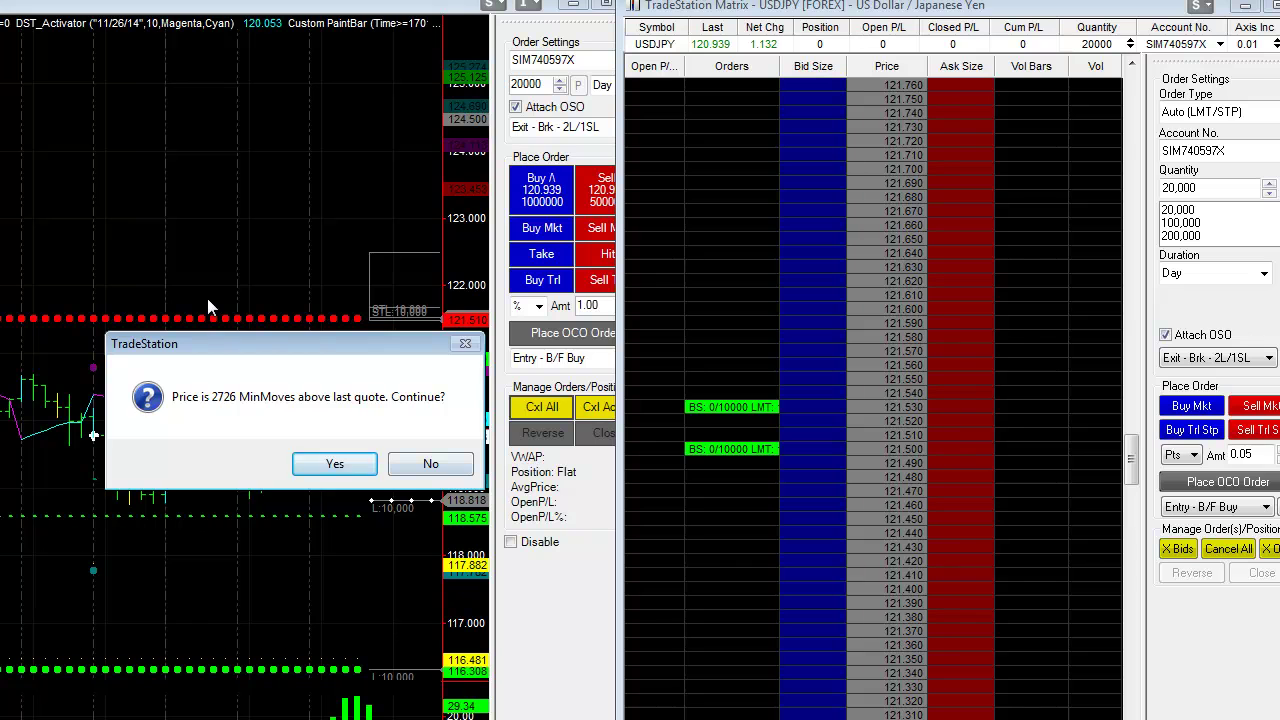
key("Escape")
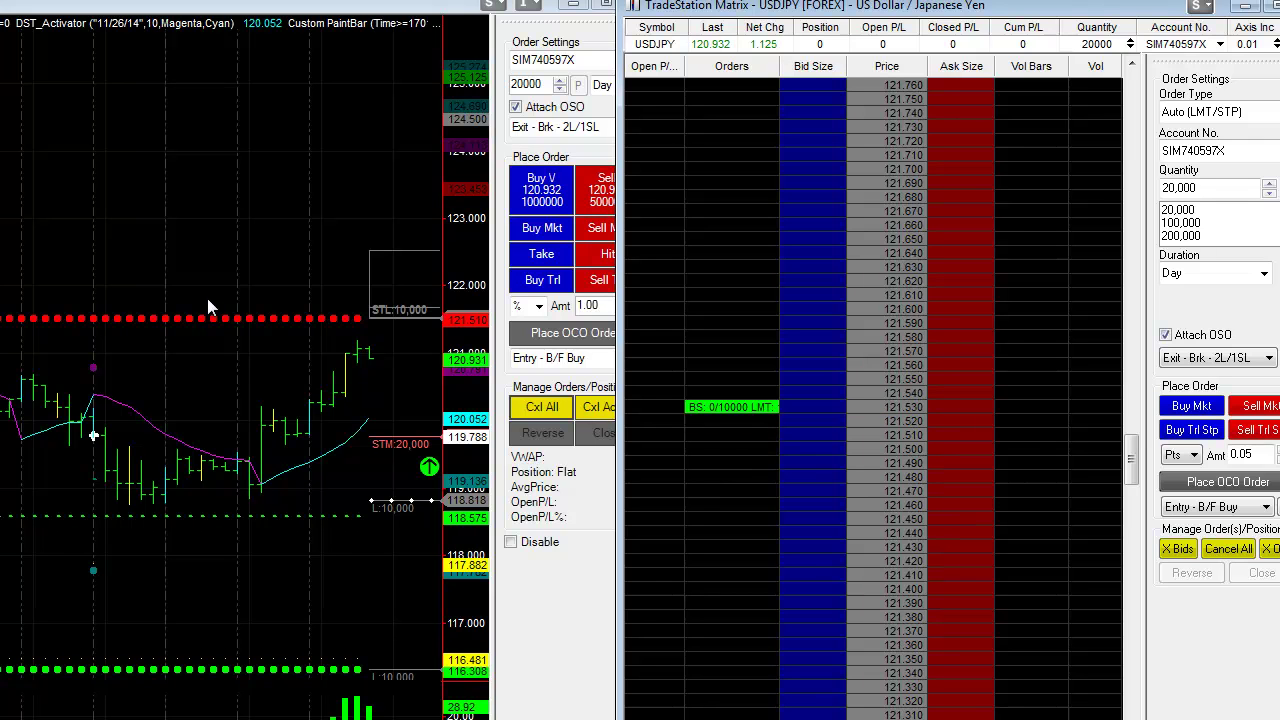
Step: Move the first bracket's 10,000 buy limit lower on the chart, replacing it at offset -2.212 from the primary fill
scroll(208, 307, "down", 20)
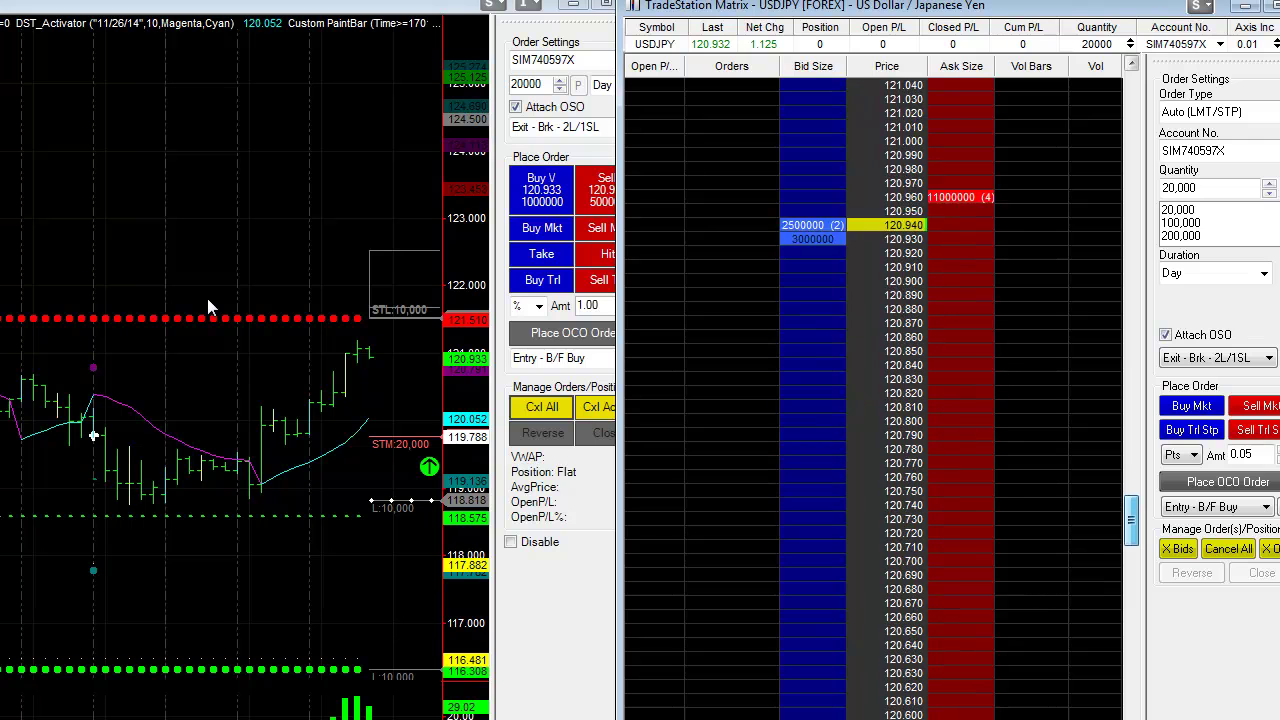
scroll(208, 307, "down", 13)
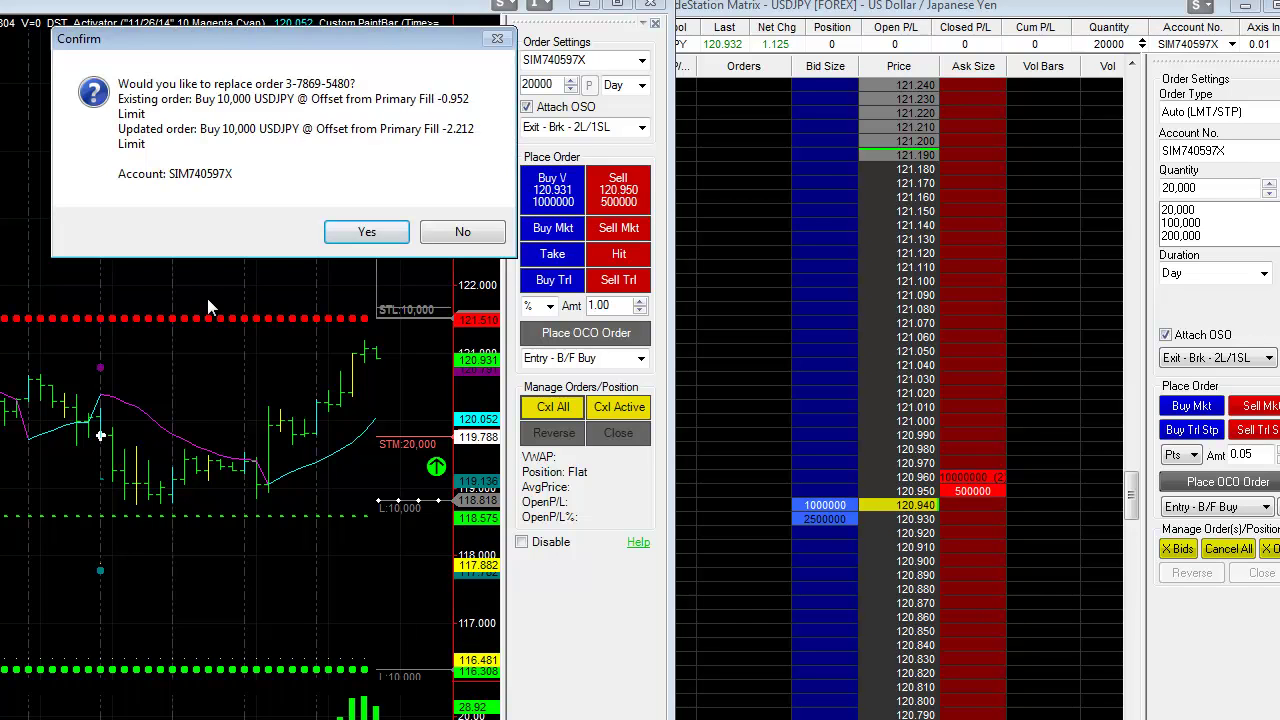
key("Return")
key("Return")
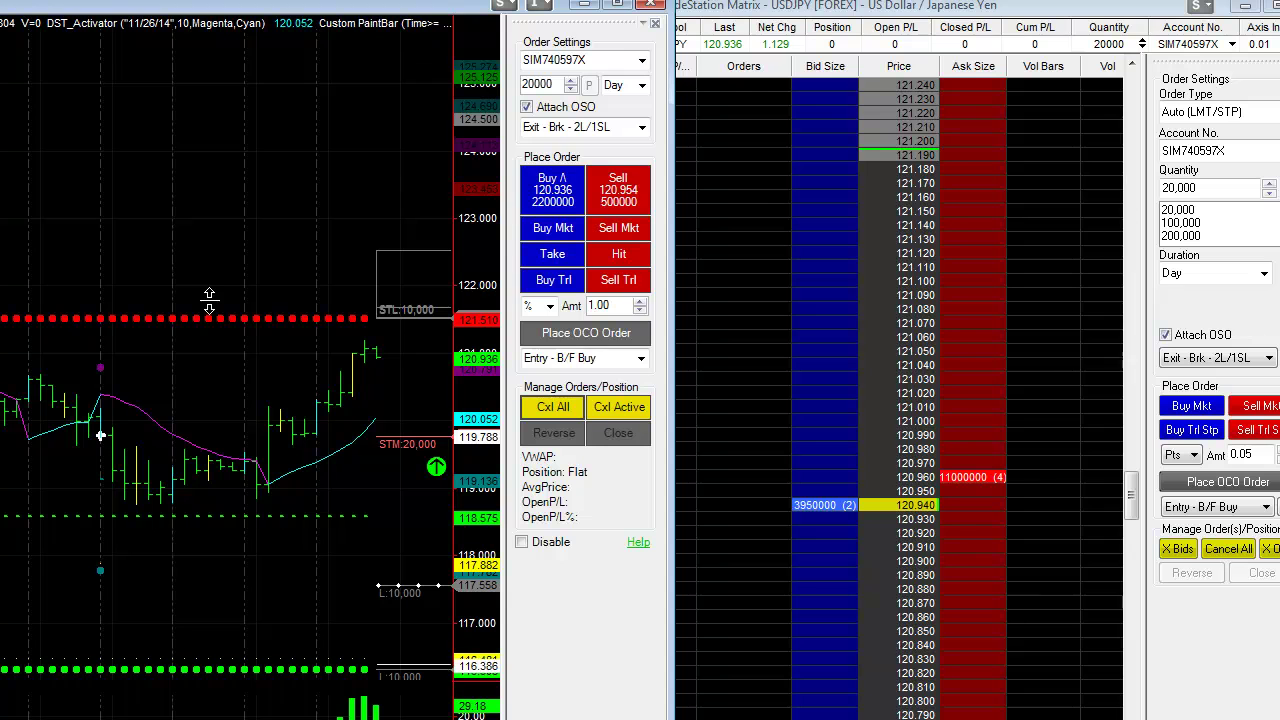
Step: Move the first bracket's buy limit down to the lower green dotted level at 116.308, alongside the second bracket's limit
left_click_drag(209, 300, 208, 298)
key("Return")
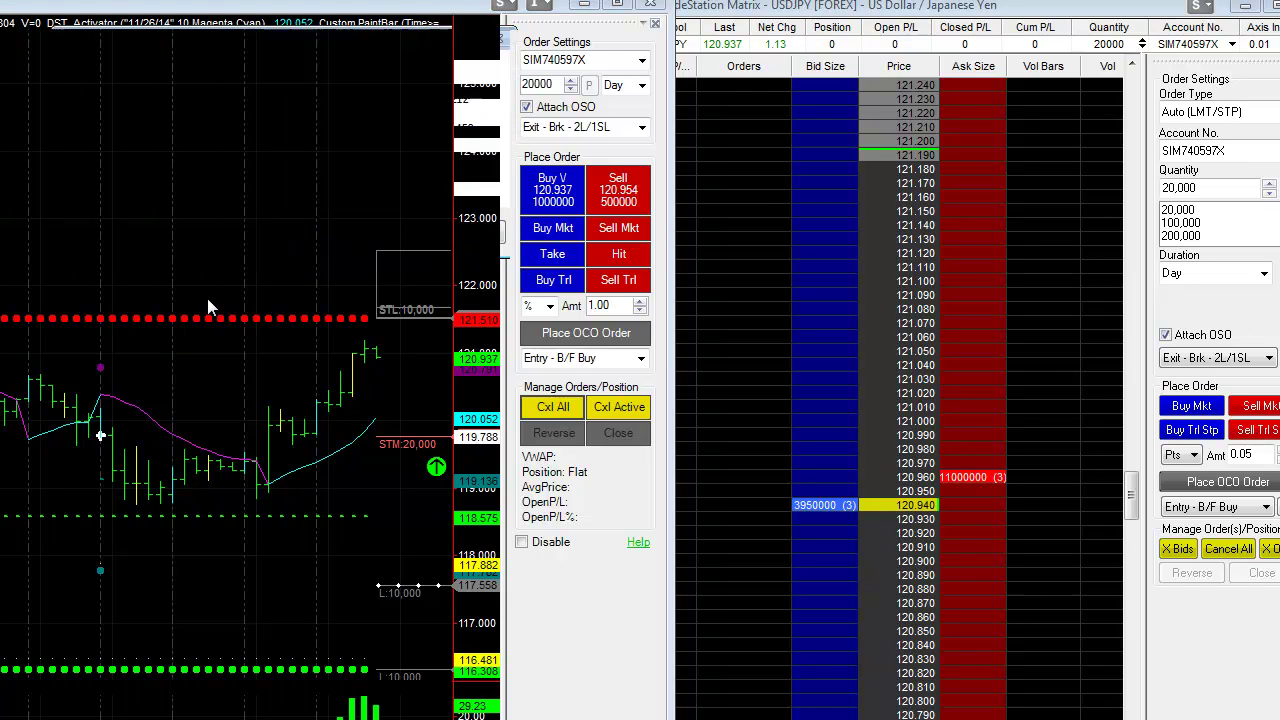
key("Return")
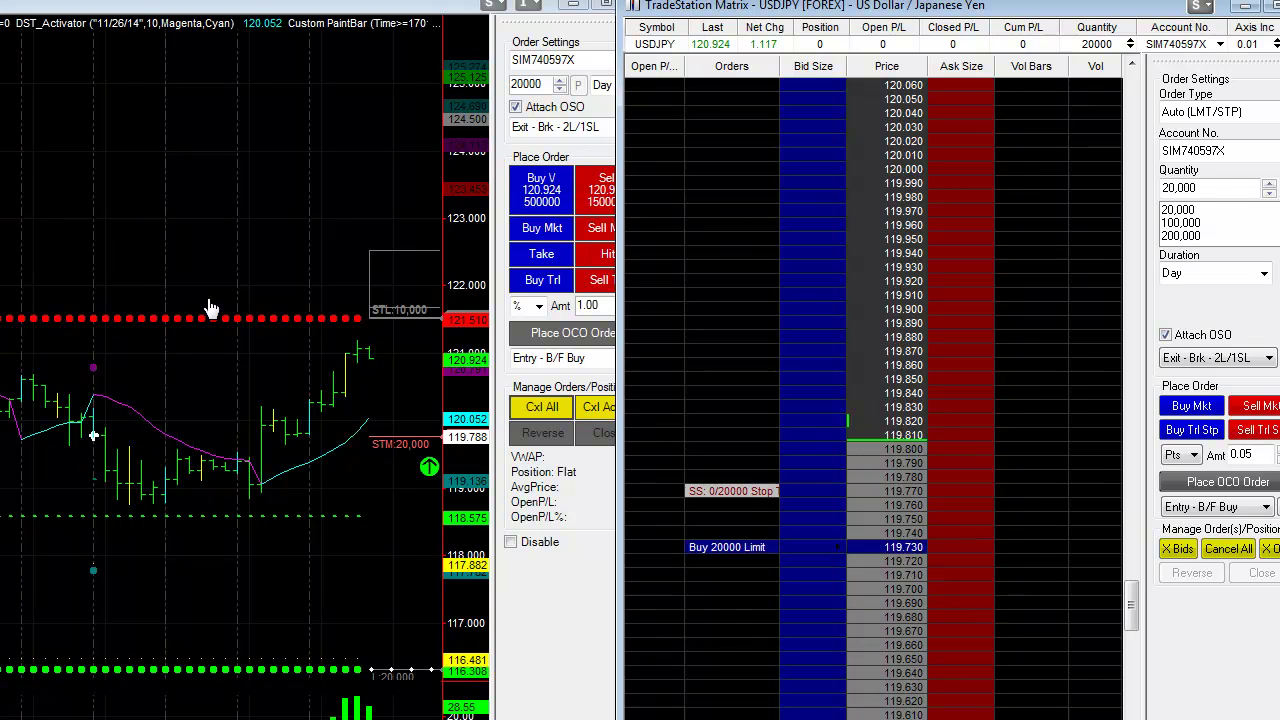
Step: Check the combined 20,000 buy limit exits near the 116.320 level in the Matrix price ladder
scroll(886, 396, "down", 20)
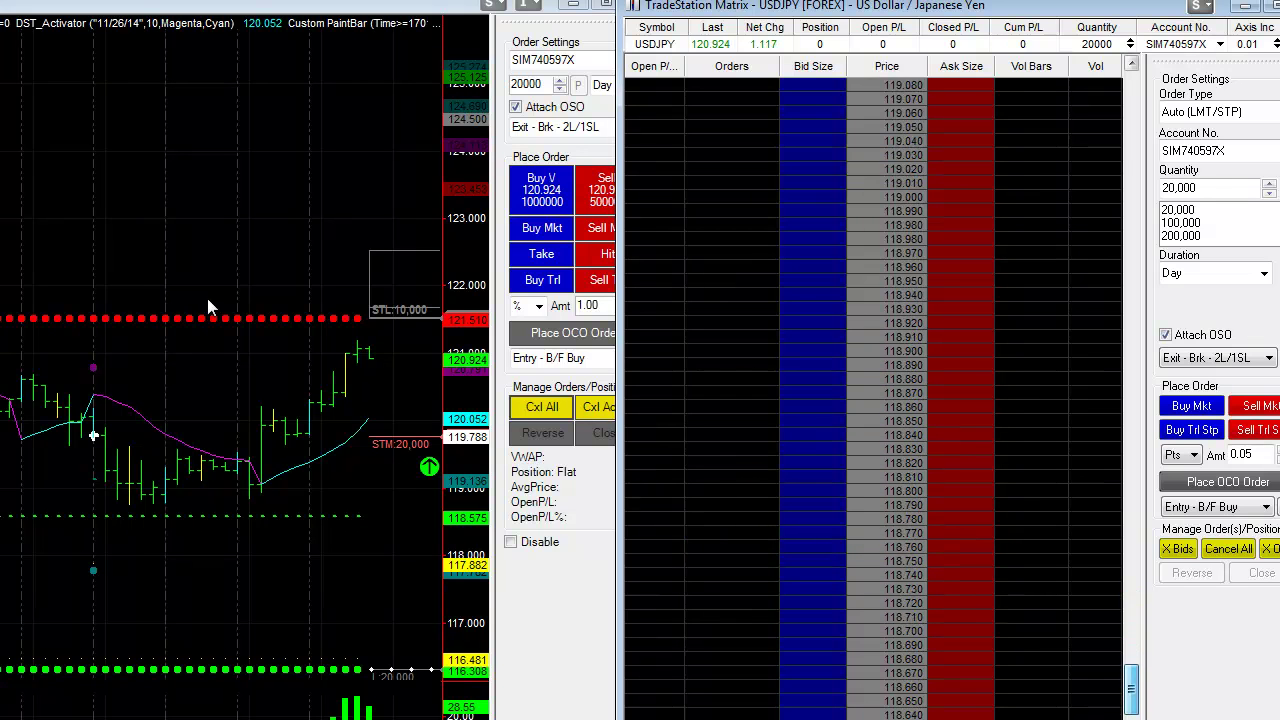
scroll(208, 307, "down", 10)
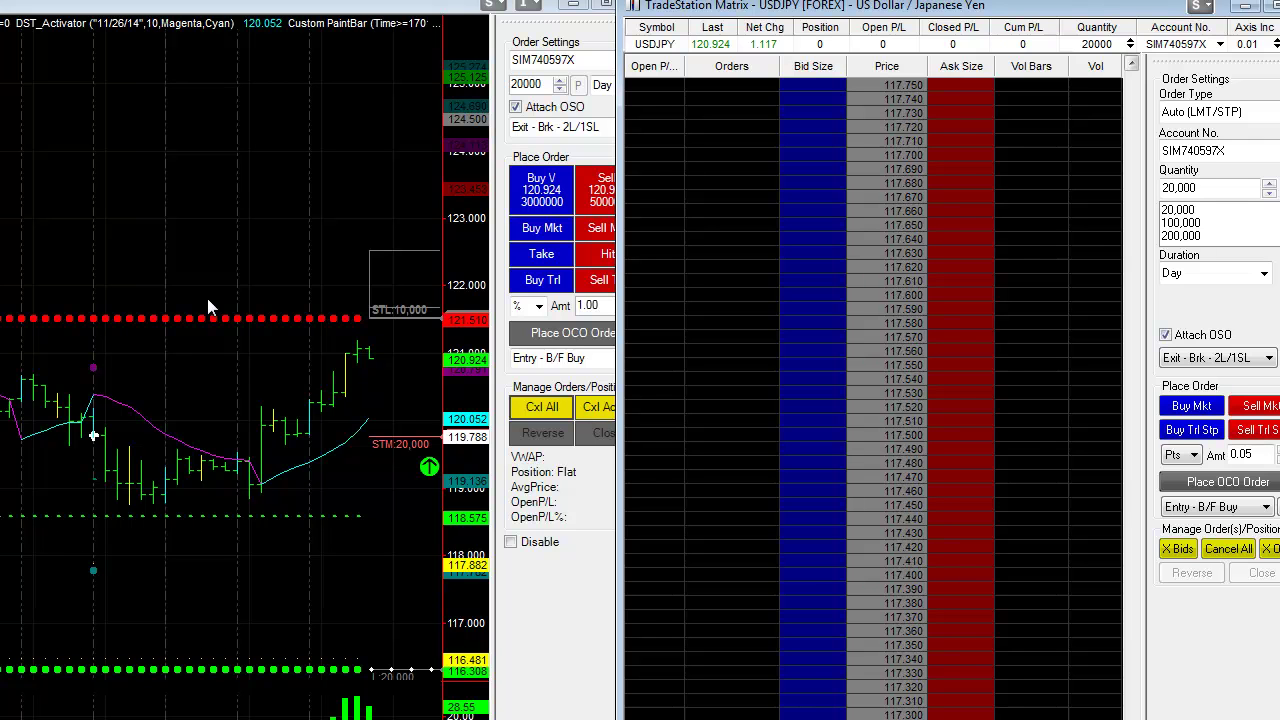
scroll(208, 307, "down", 20)
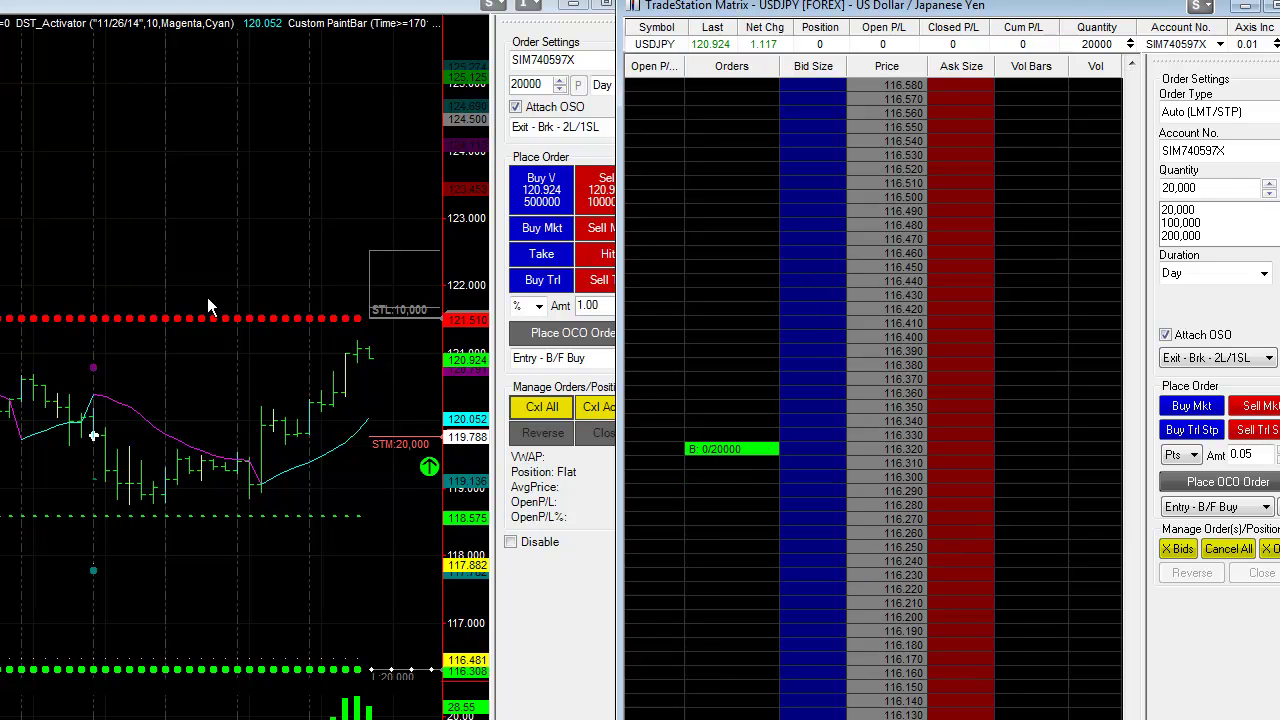
left_click(208, 307)
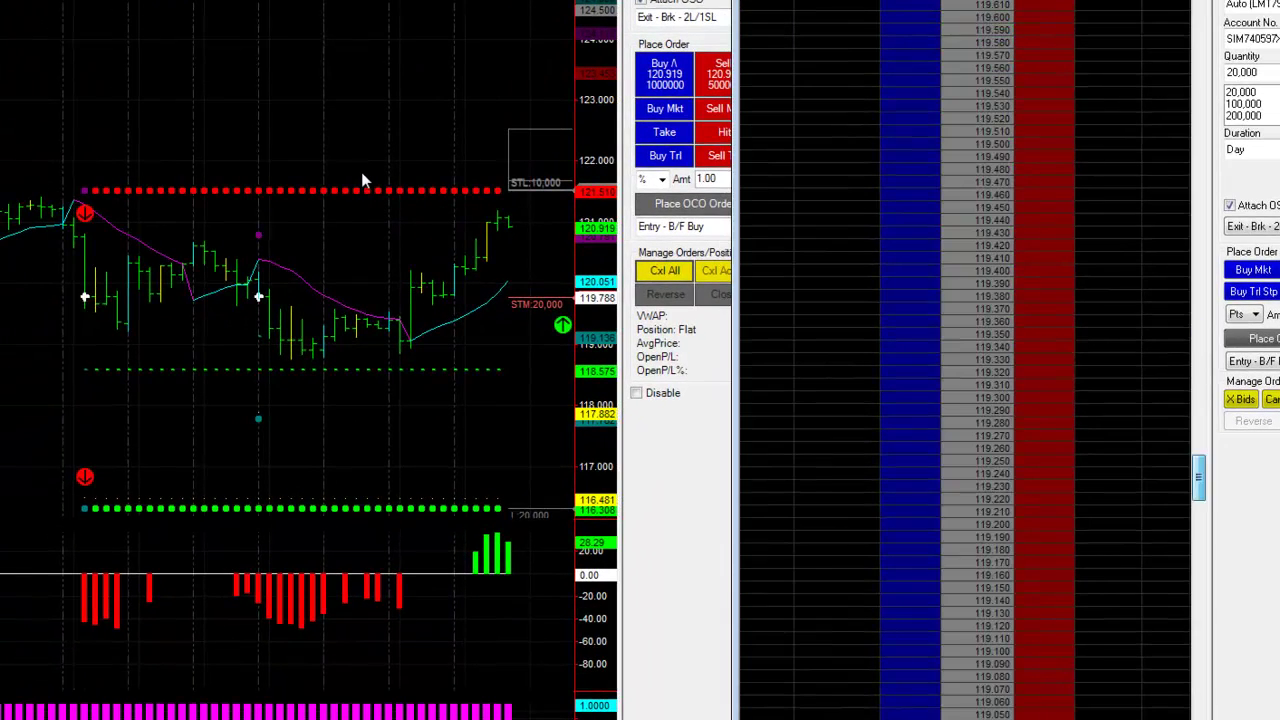
scroll(361, 172, "down", 20)
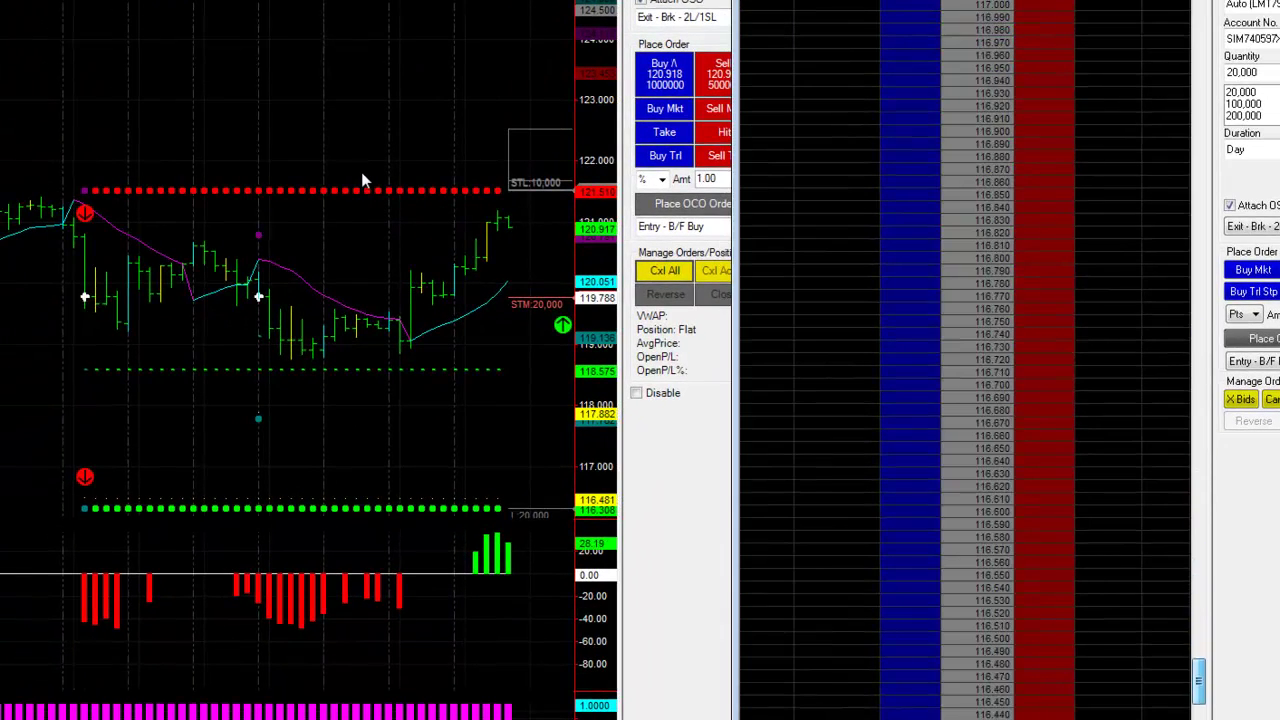
scroll(960, 360, "down", 2)
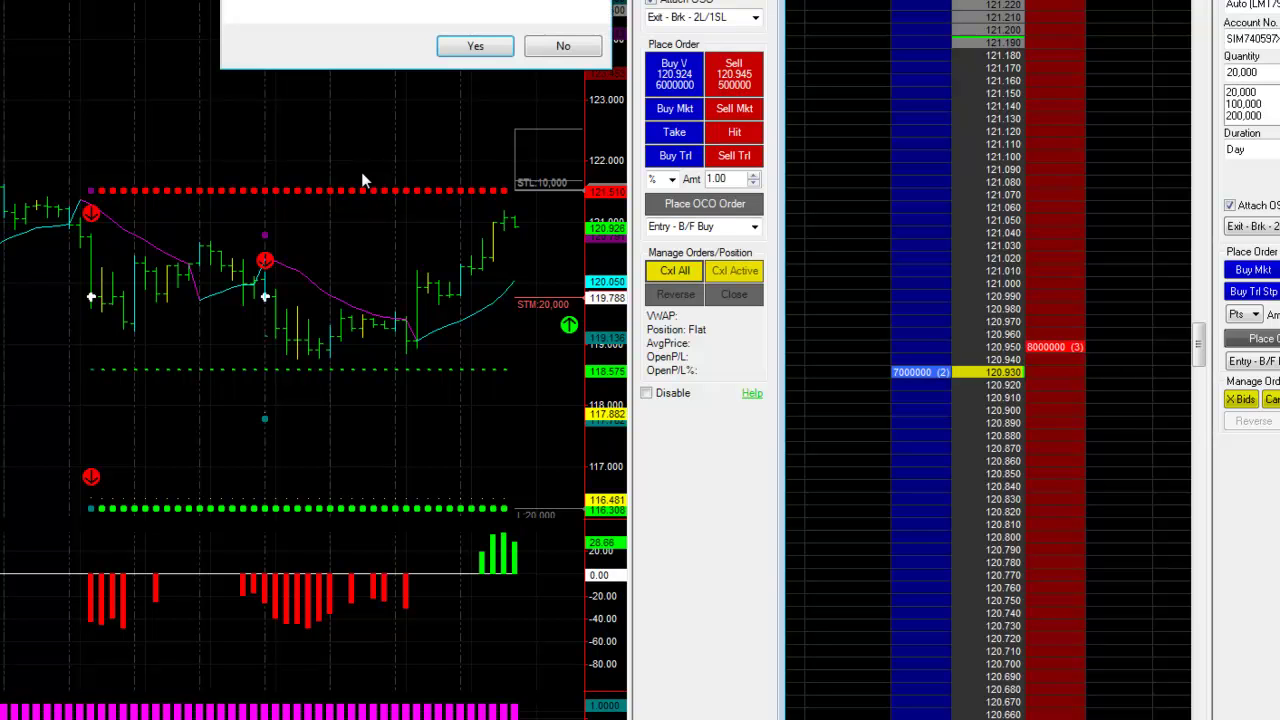
Step: Cancel all USDJPY orders and place a new stop market order to sell 20,000 at 119.730 with its attached bracket exits
key("Return")
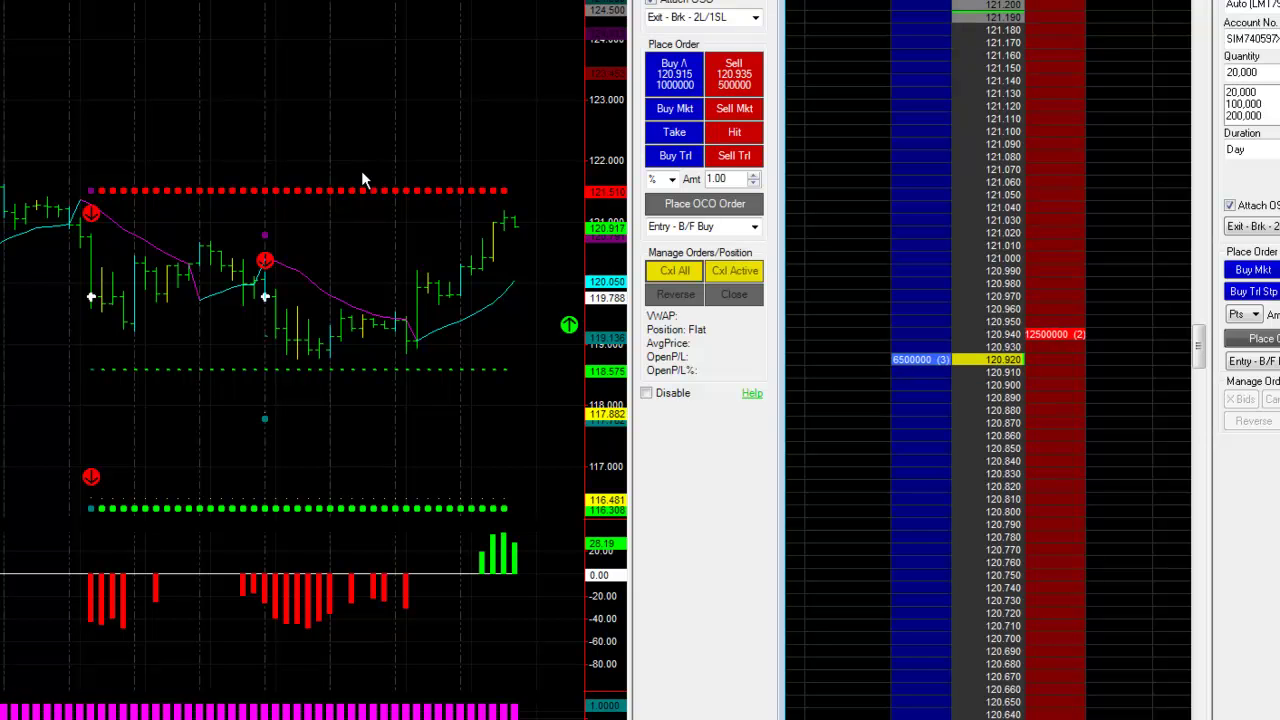
left_click(362, 173)
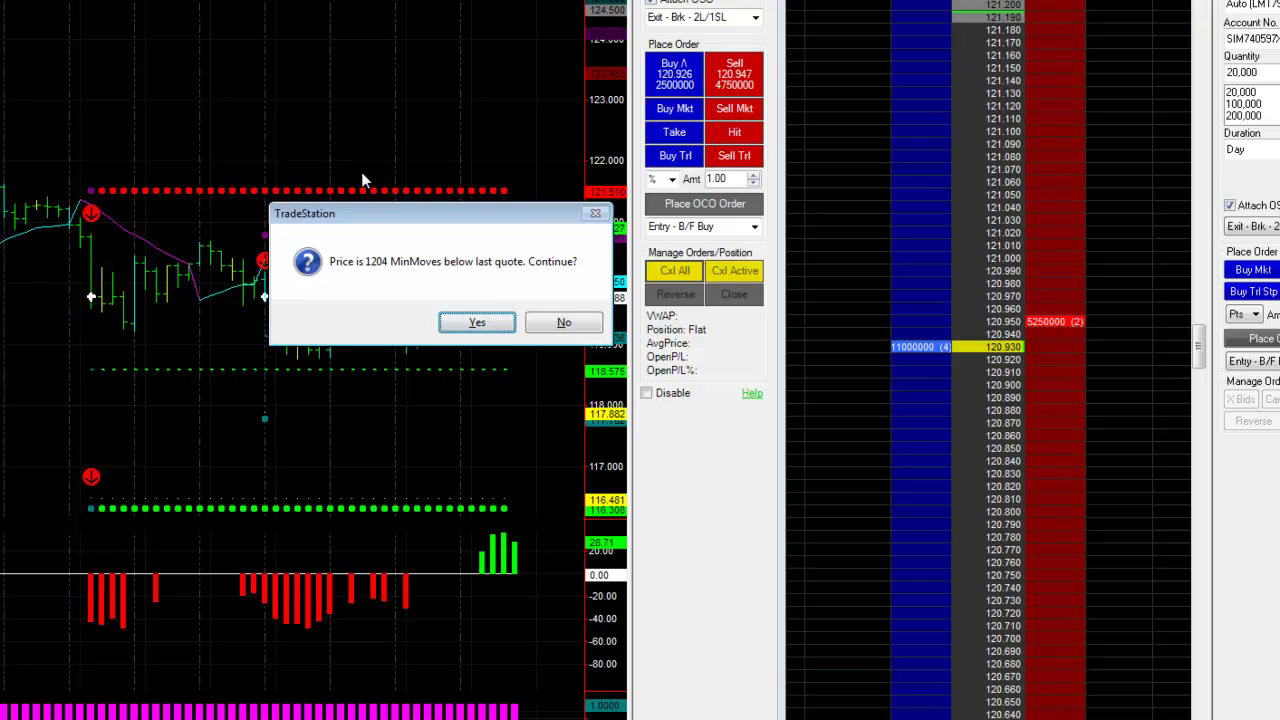
key("Return")
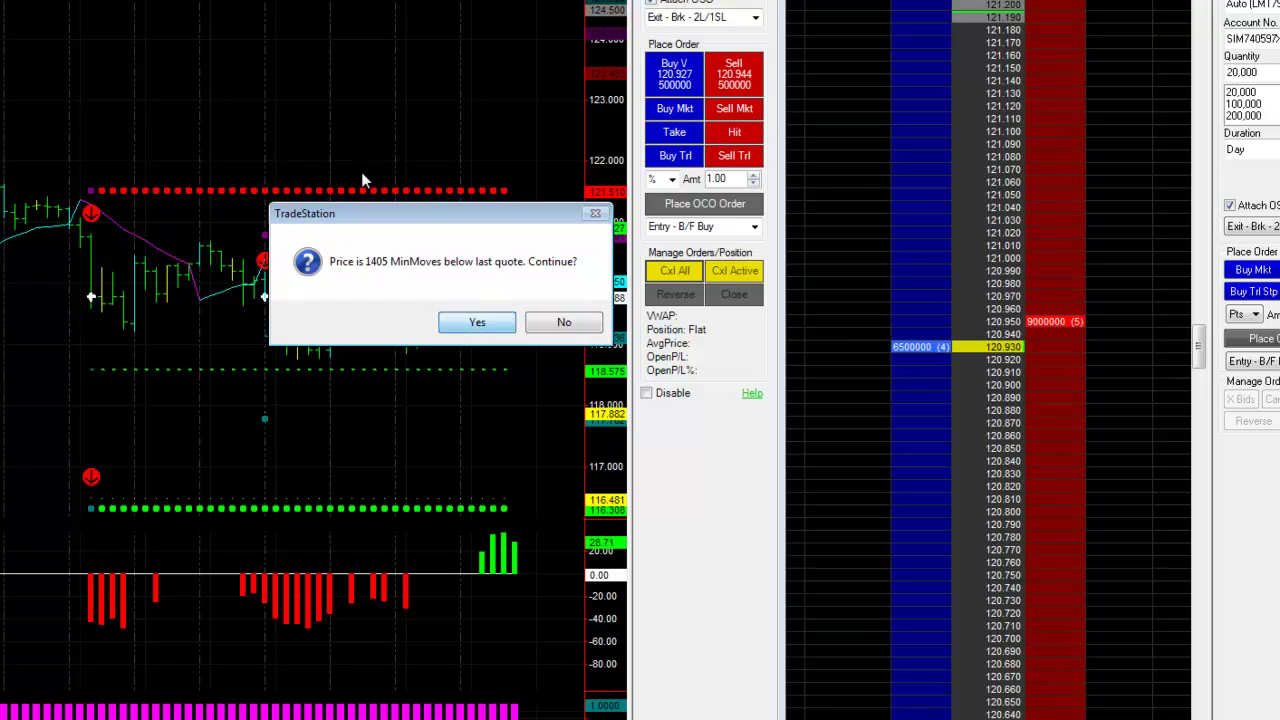
key("Return")
key("Return")
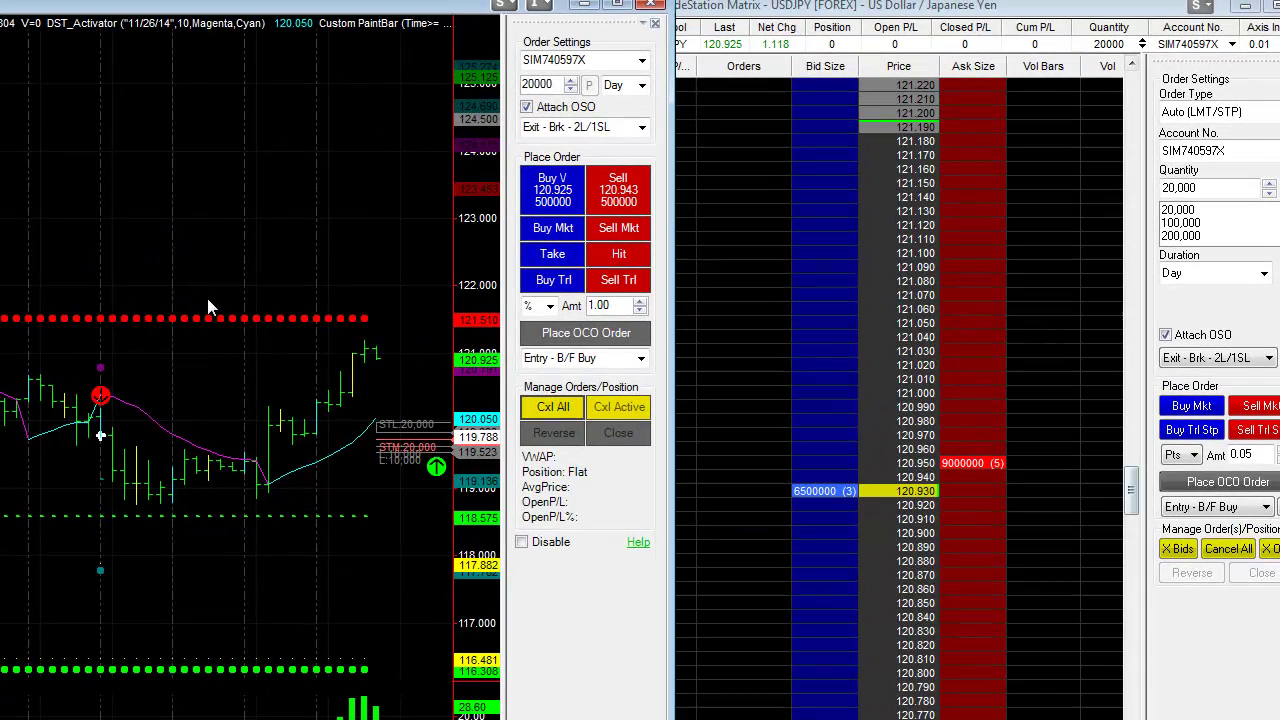
Step: Move the stop limit exits at 119.830 in the Matrix to 121.530, an offset of 1.800, and accept the replacements
left_click_drag(1131, 490, 1131, 563)
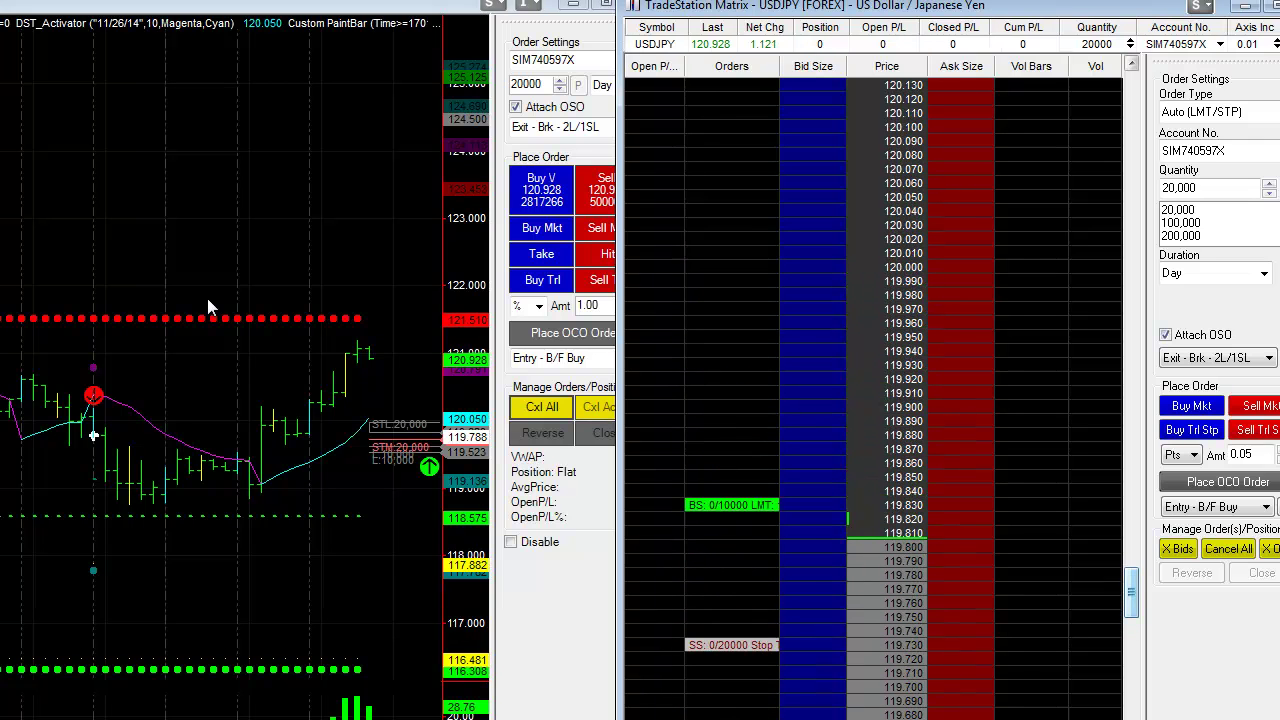
left_click_drag(731, 505, 731, 225)
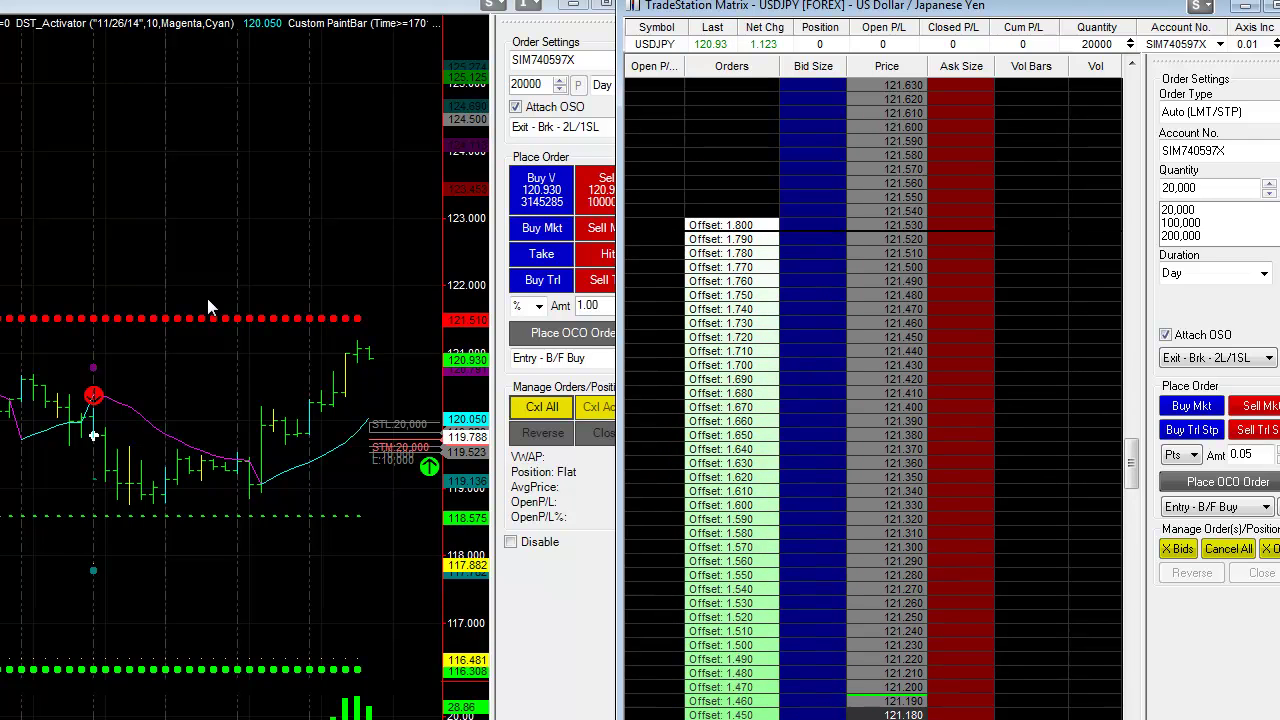
key("Return")
key("Return")
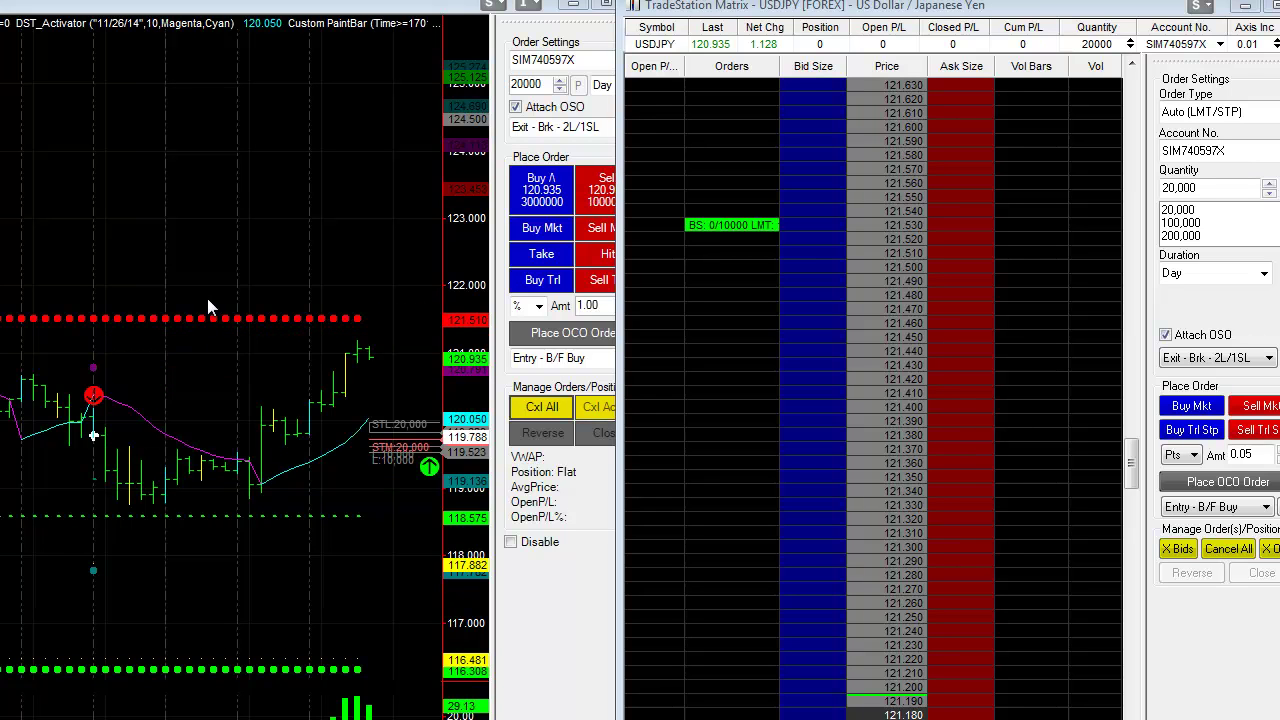
key("Return")
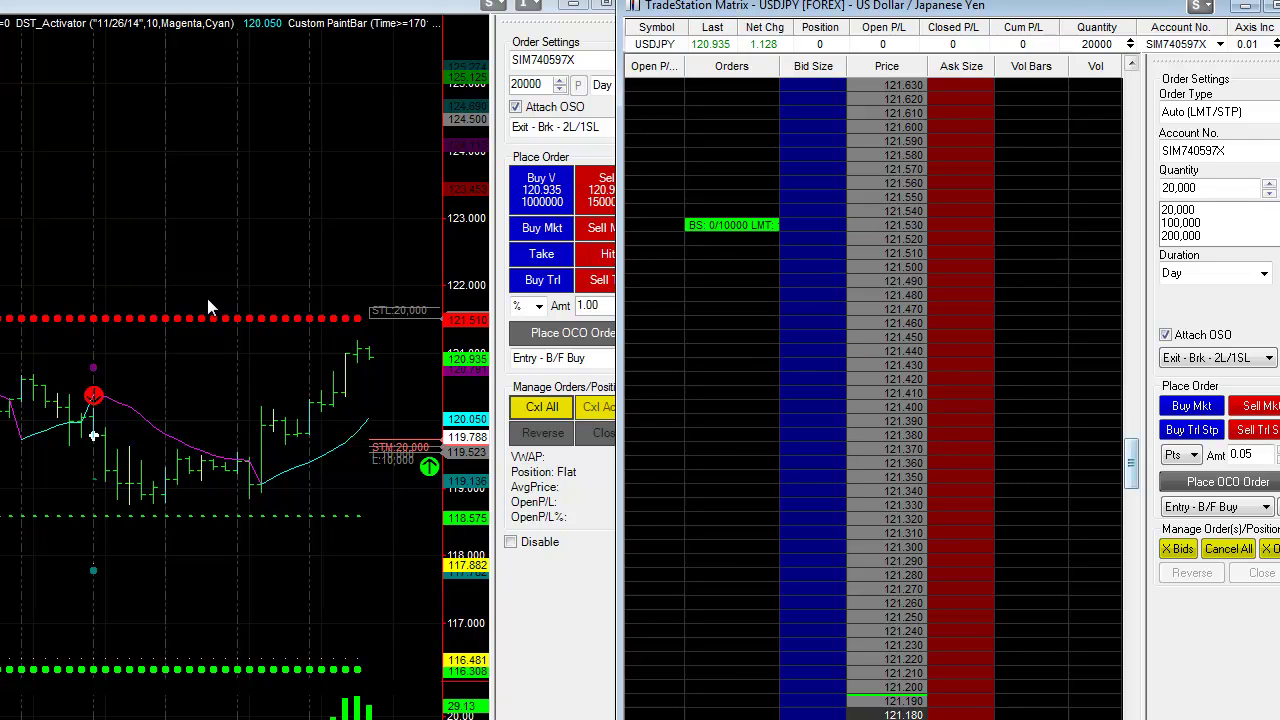
Step: Move the first bracket's 10,000 buy limit exit down to the lower green dotted level, an offset of -3.44, and accept the replacement
left_click(208, 299)
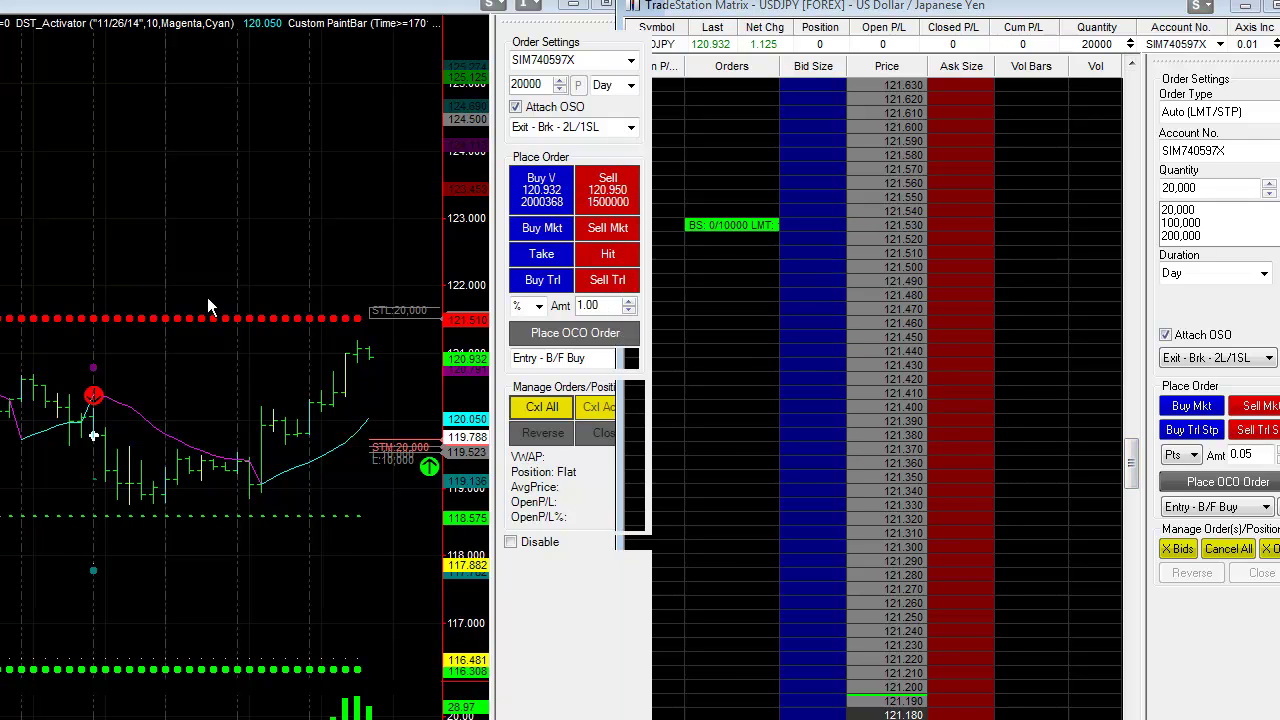
left_click_drag(405, 447, 405, 646)
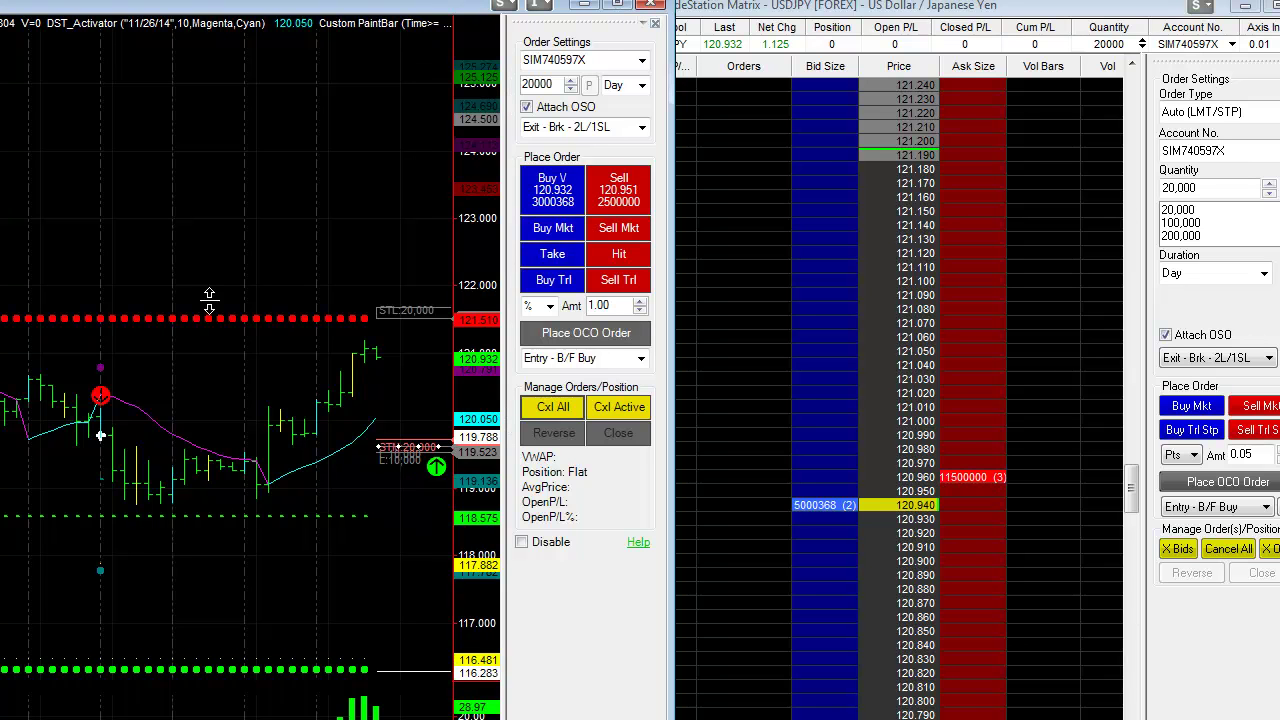
left_click_drag(209, 298, 209, 306)
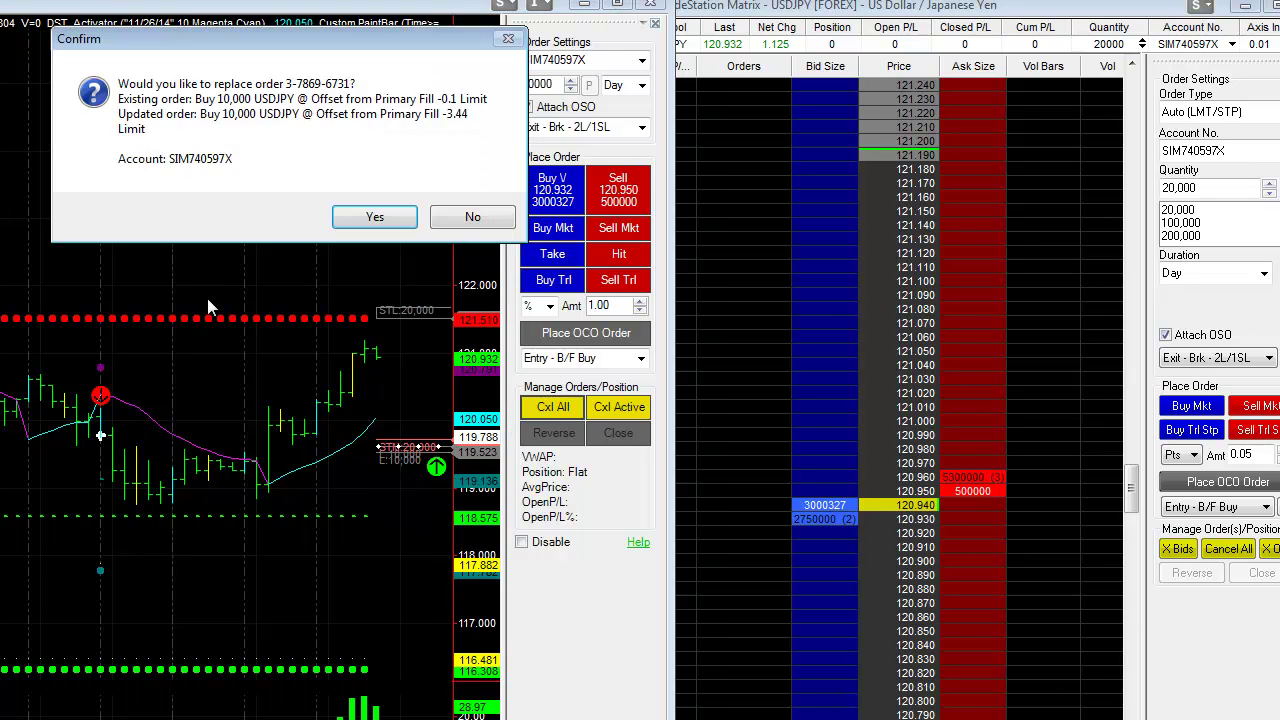
key("Return")
key("Return")
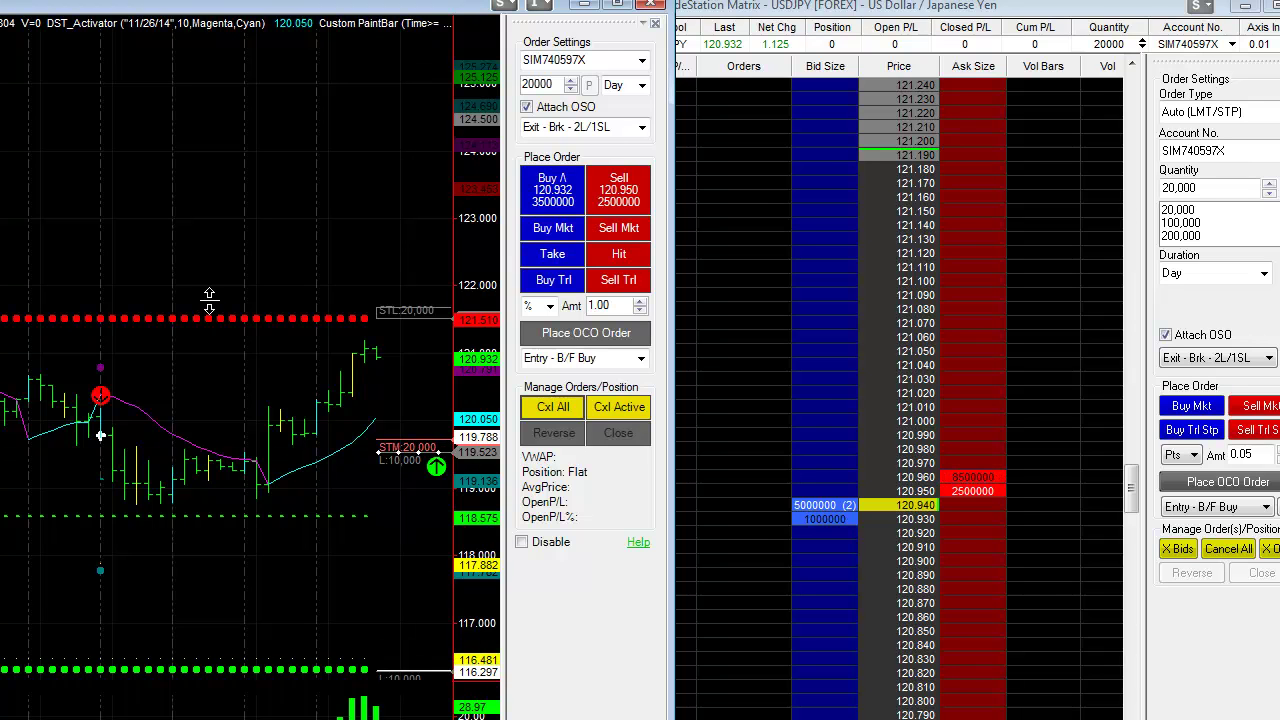
Step: Move the second bracket's 10,000 buy limit exit down to the same green dotted level, an offset of -3.455, and accept the replacement
left_click_drag(209, 298, 209, 306)
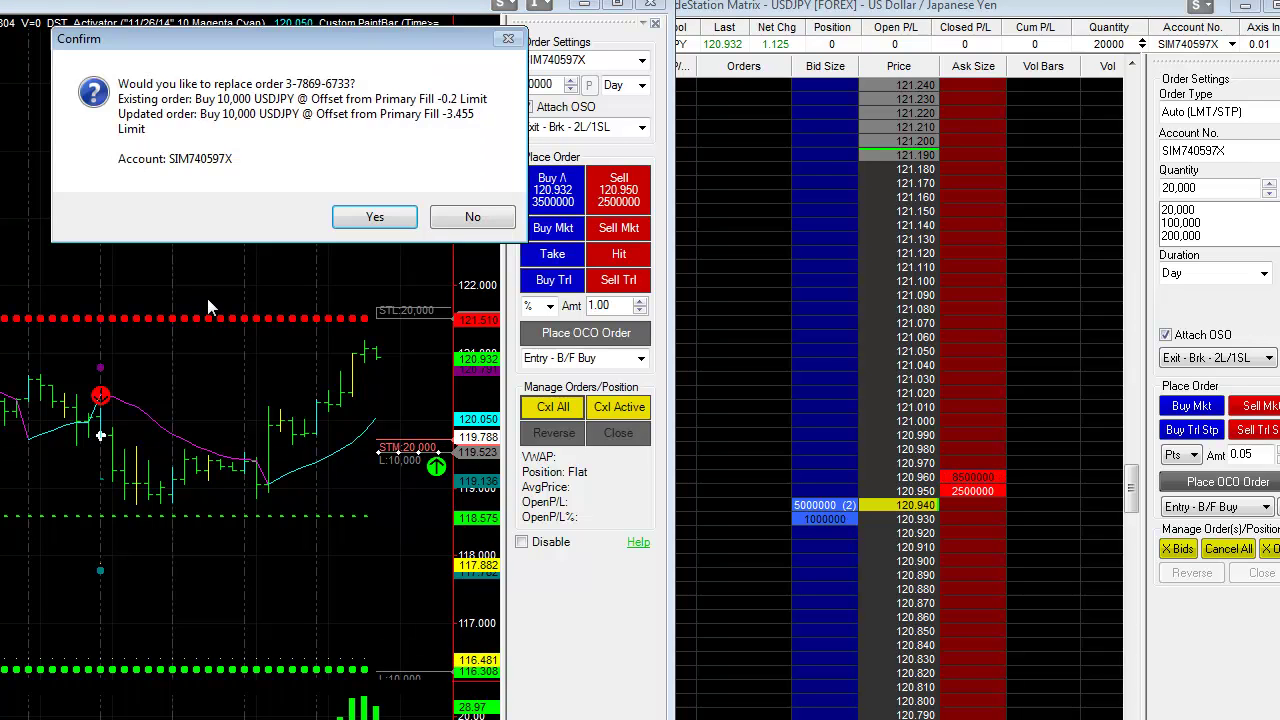
key("Return")
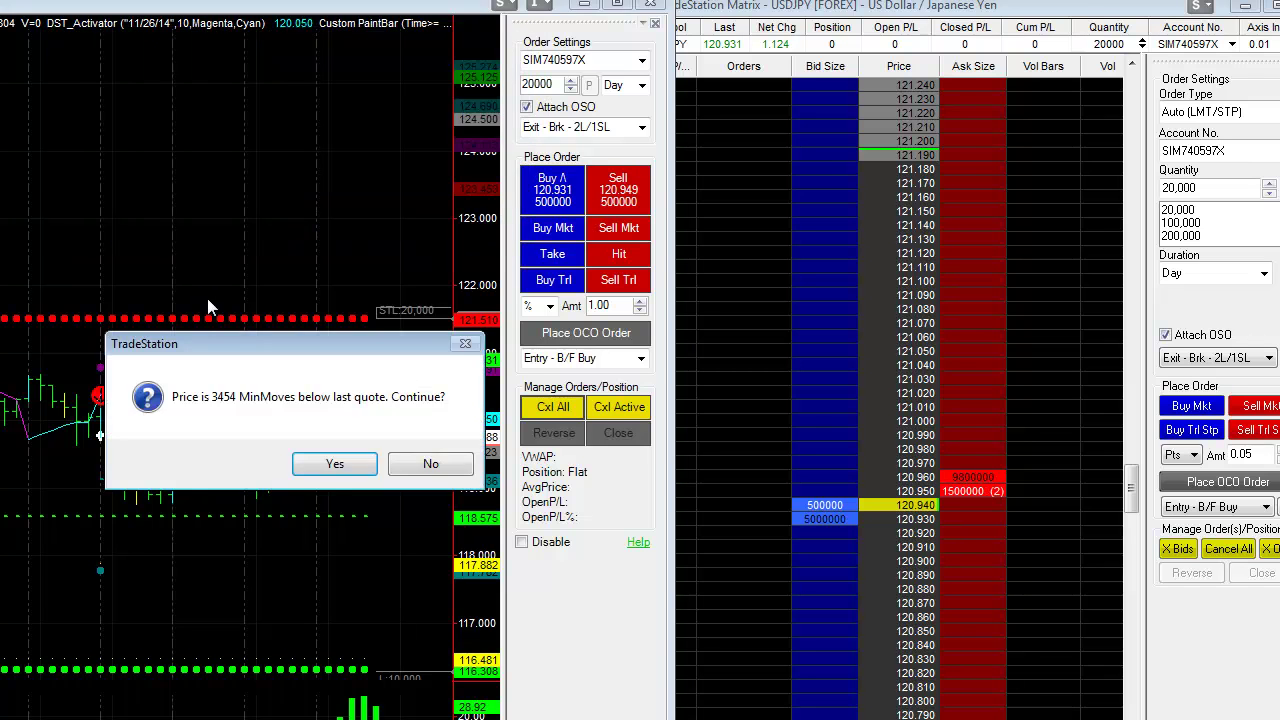
key("Return")
Step: Review the available attached exit strategies in the chart's order bar and select Exit - Brk - 1L/1SL
left_click(642, 127)
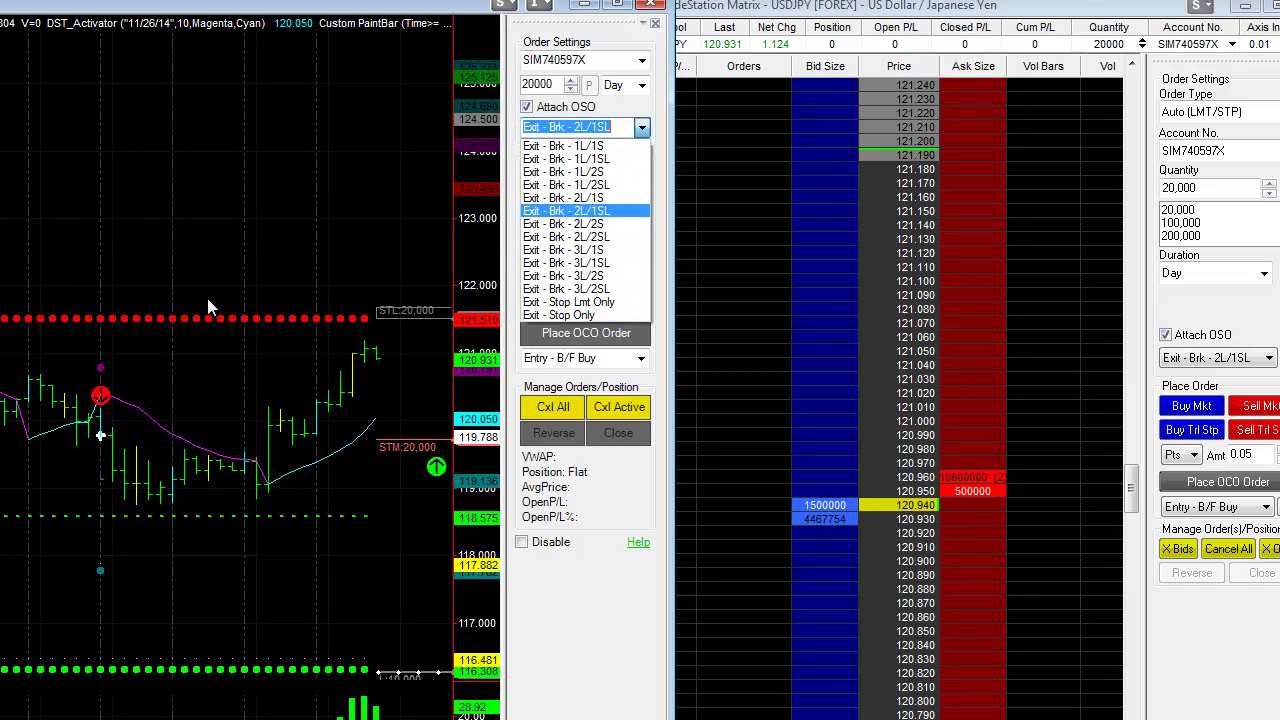
key("Up")
key("Down")
key("Down")
key("Down")
key("Down")
key("Down")
key("Down")
key("Down")
key("Down")
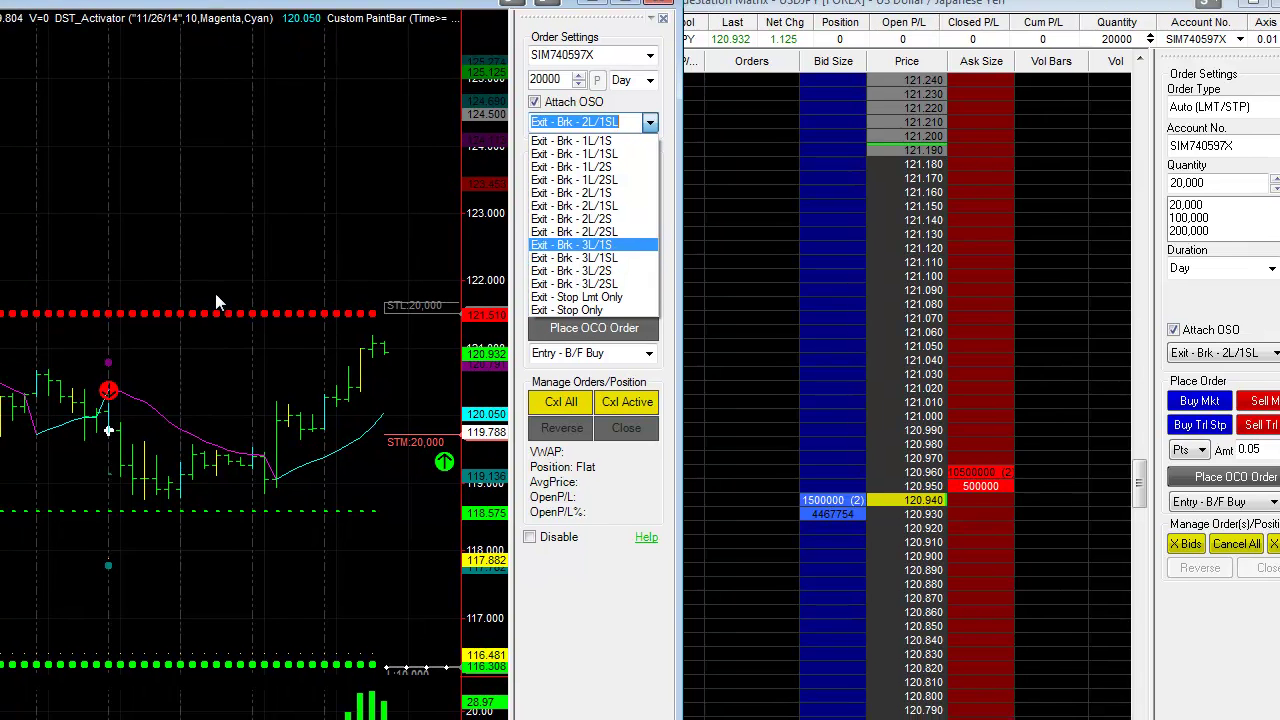
key("Up")
key("Up")
key("Up")
key("Up")
key("Up")
key("Up")
key("Up")
key("Up")
key("Up")
key("Down")
key("Down")
key("Down")
key("Down")
key("Down")
key("Down")
key("Up")
key("Up")
key("Up")
key("Up")
key("Up")
key("Down")
key("Down")
key("Down")
key("Down")
key("Down")
key("Down")
key("Down")
key("Up")
key("Up")
key("Up")
key("Up")
key("Up")
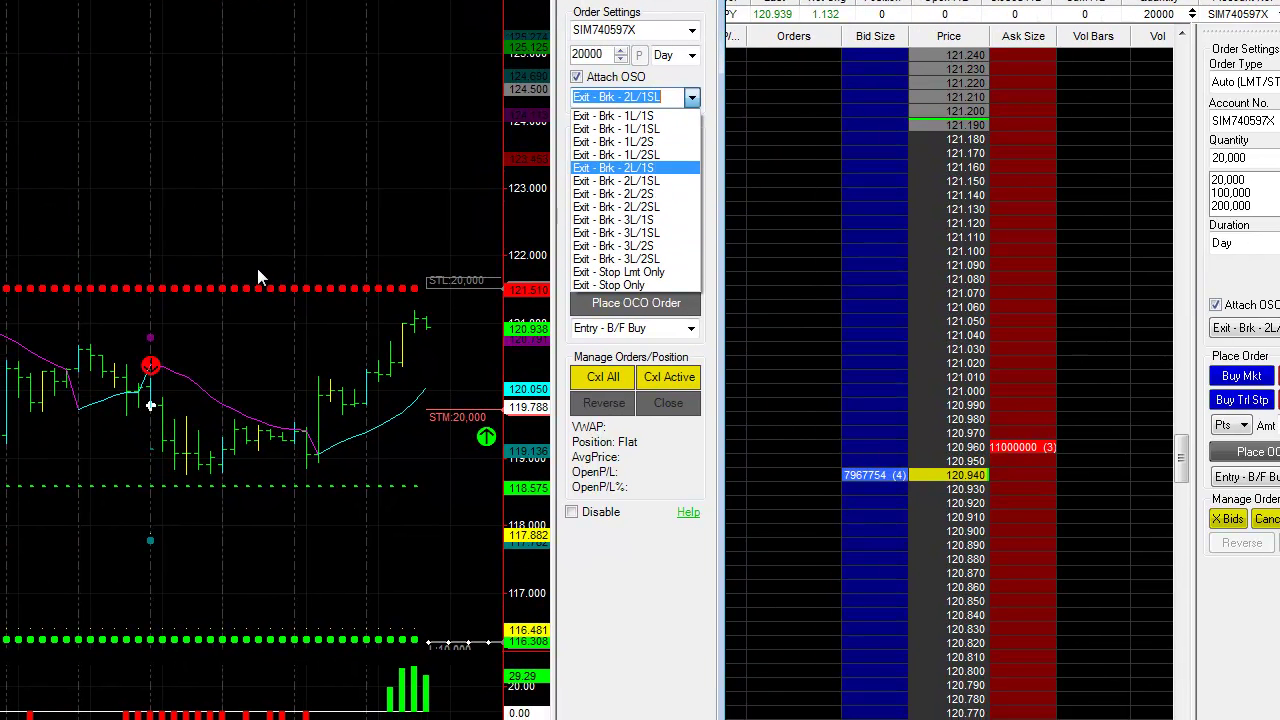
key("Up")
key("Up")
key("Down")
key("Up")
key("Up")
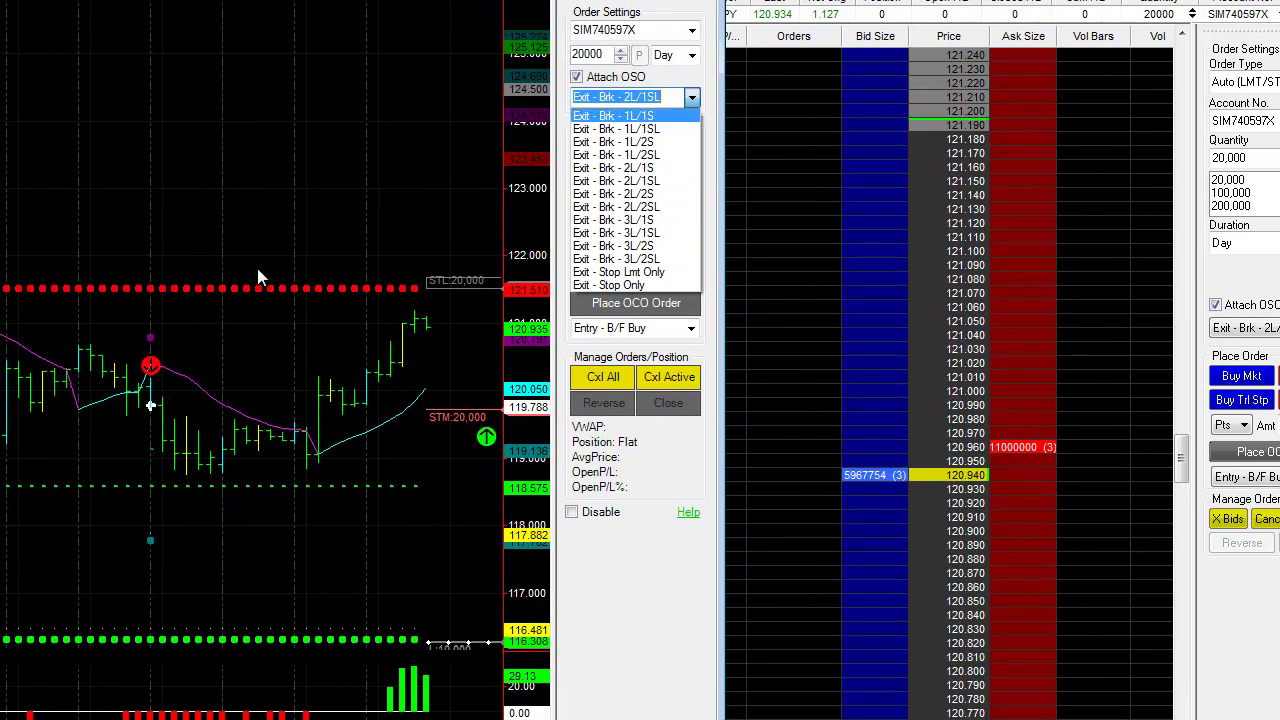
key("Down")
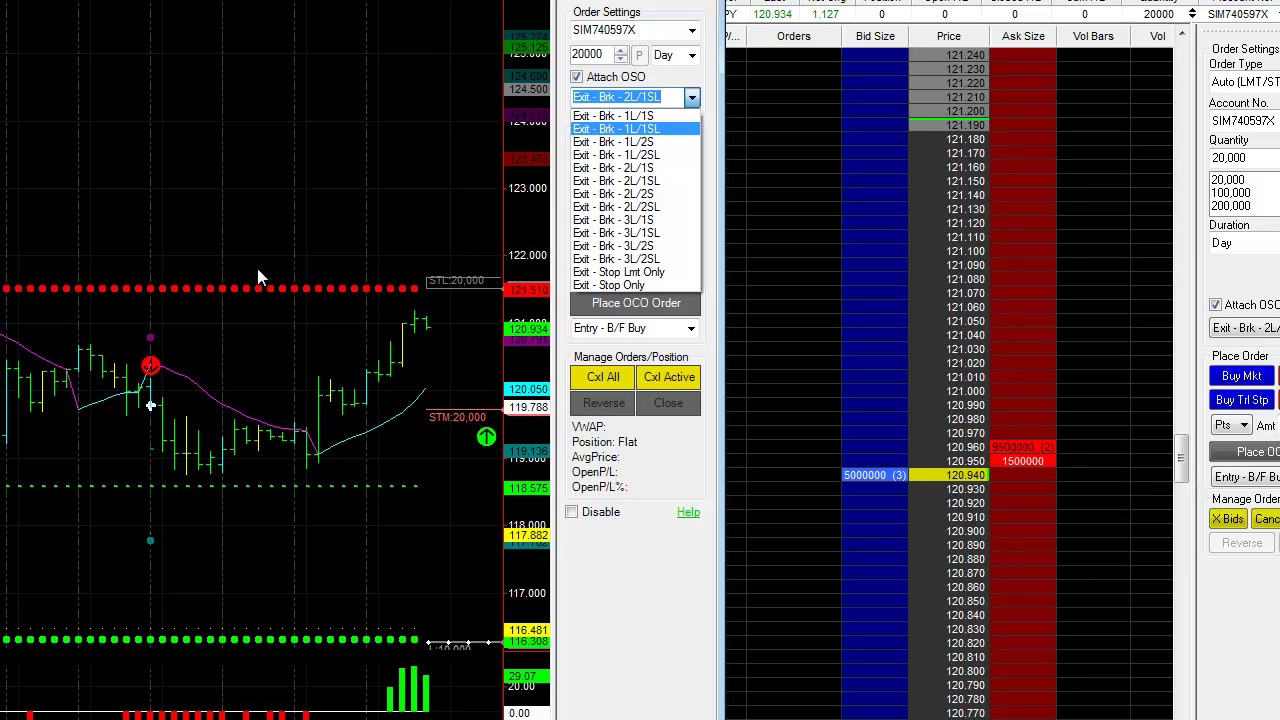
key("Return")
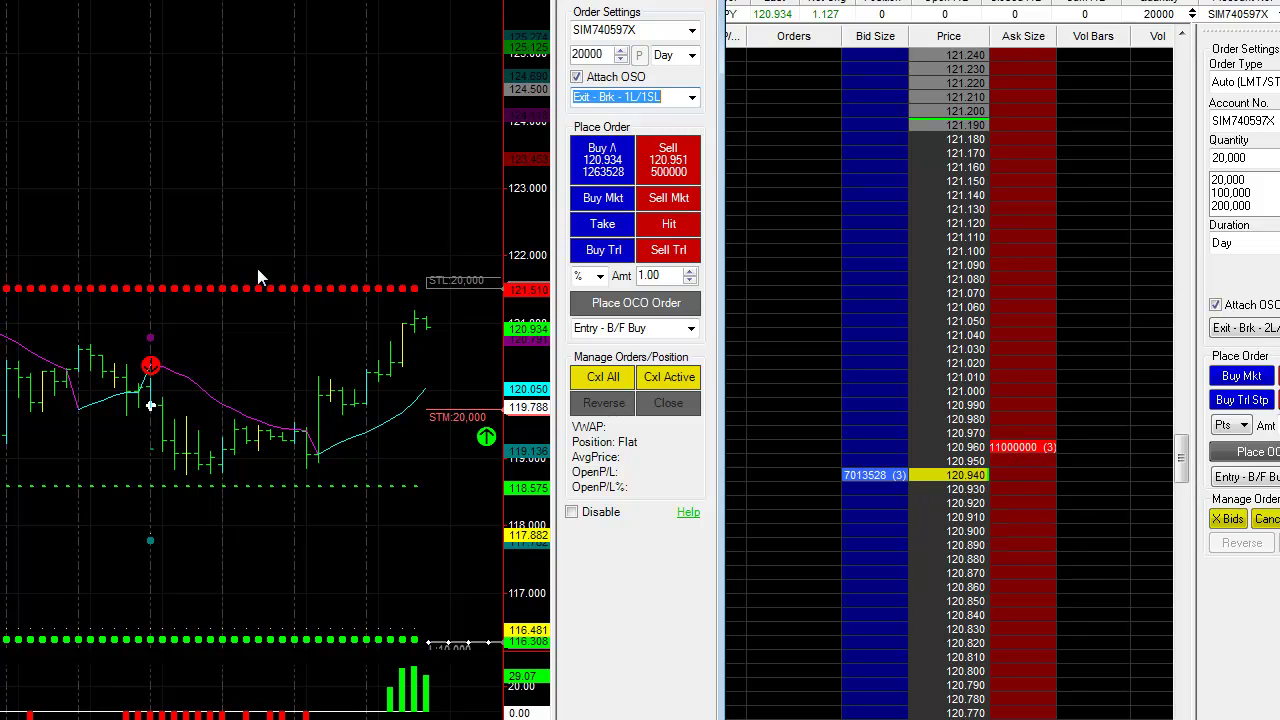
Step: Find the 20,000 sell stop at 119.730 in the Matrix, view the forex OSO offset settings, and close them without changes
left_click(1003, 355)
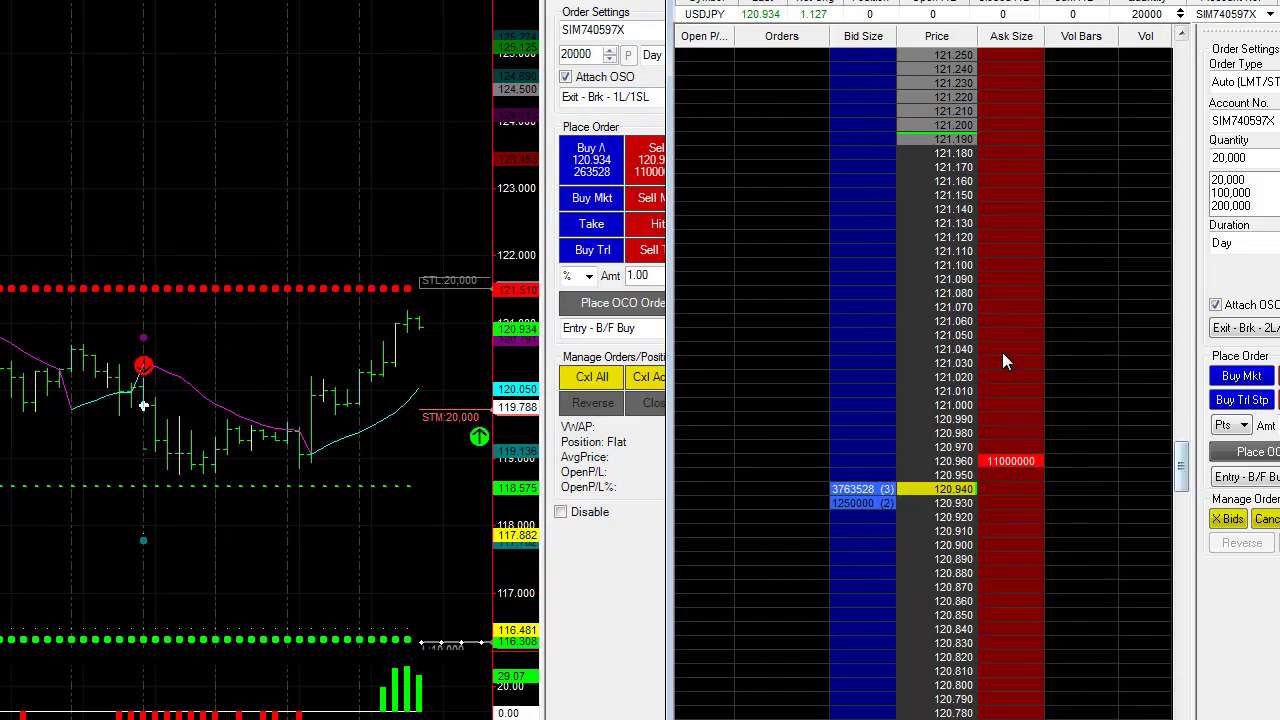
scroll(1004, 361, "down", 10)
scroll(1003, 355, "down", 5)
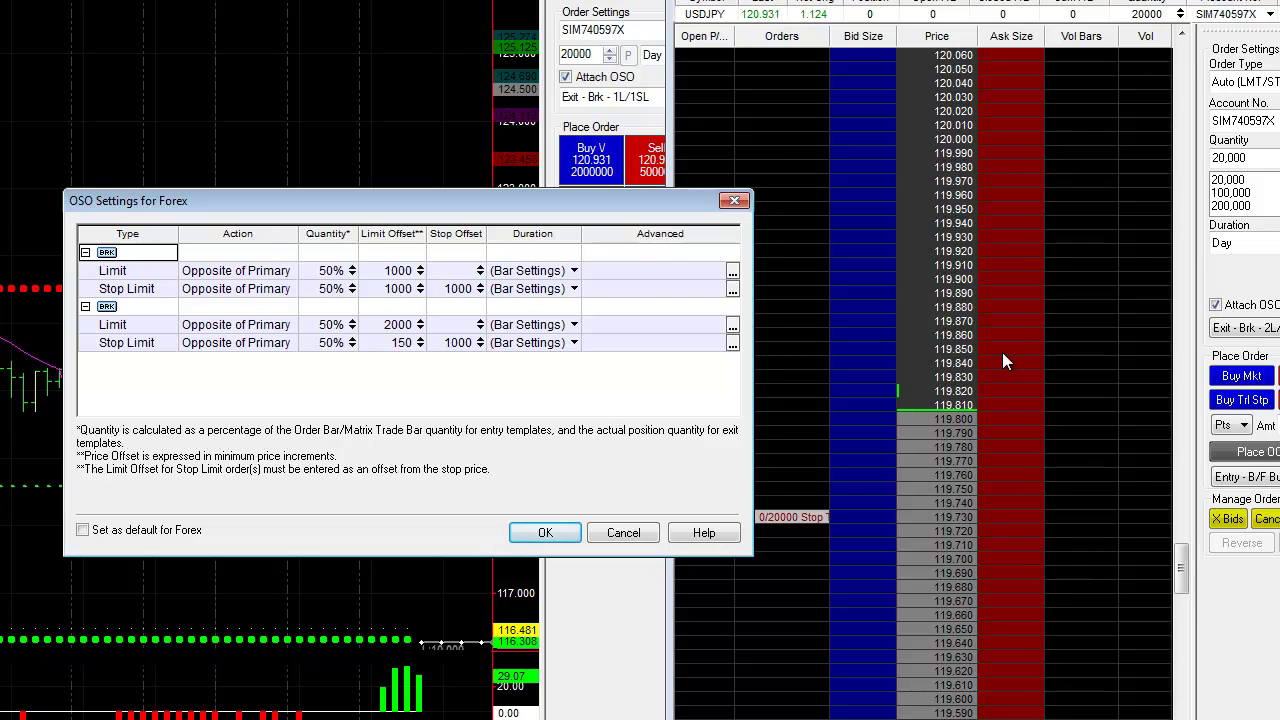
key("Escape")
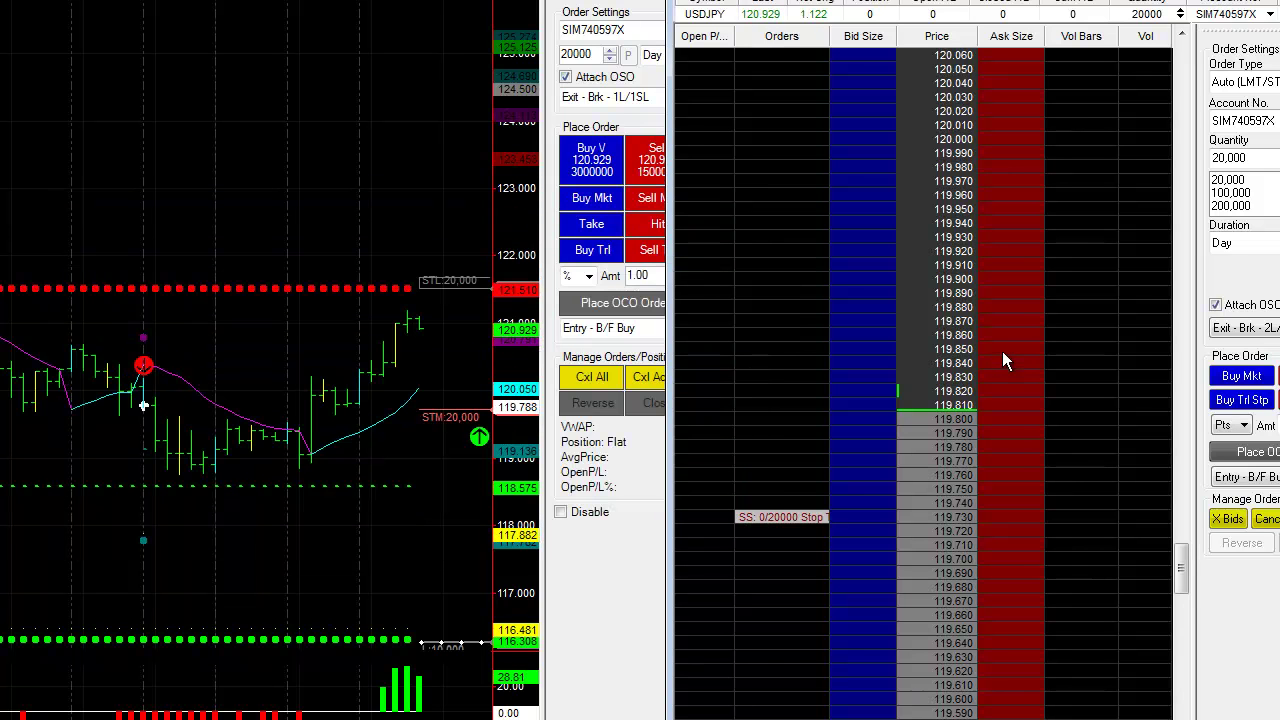